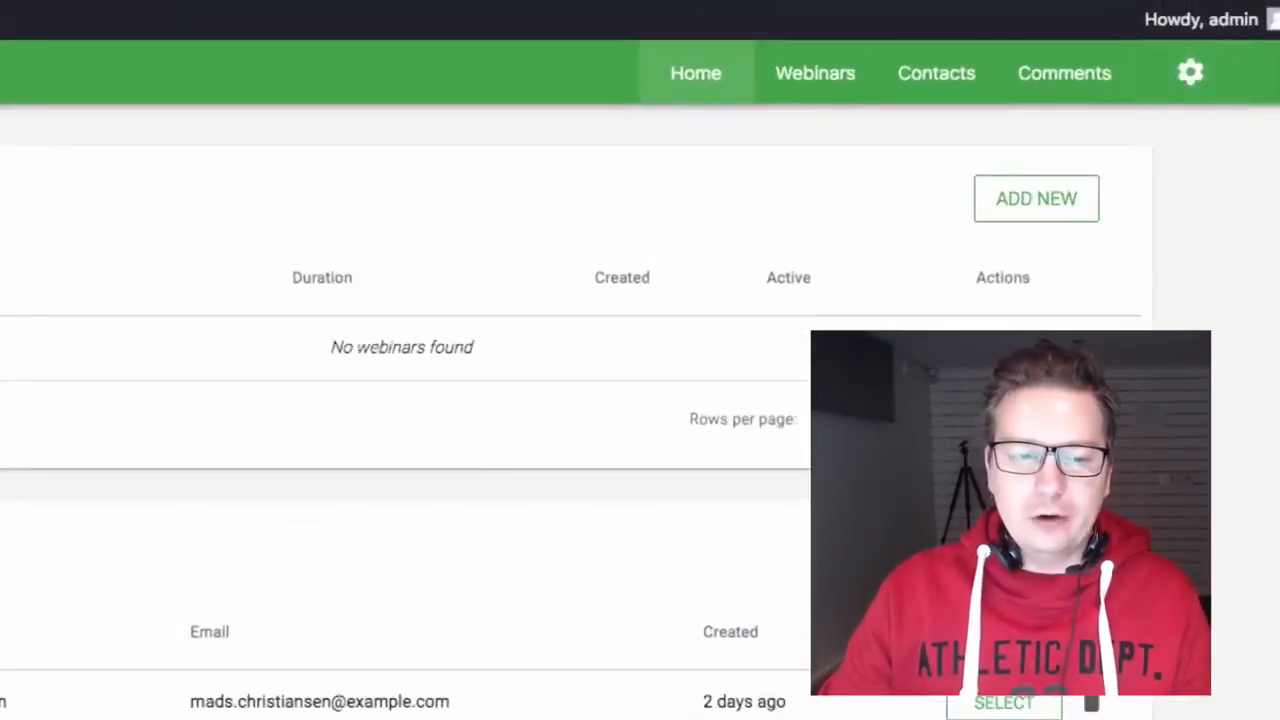
Step: Open the Evergreen Webinar settings page with the URL prefix, censoring option and License Manager
{"action": "left_click", "coordinate": [1206, 88]}
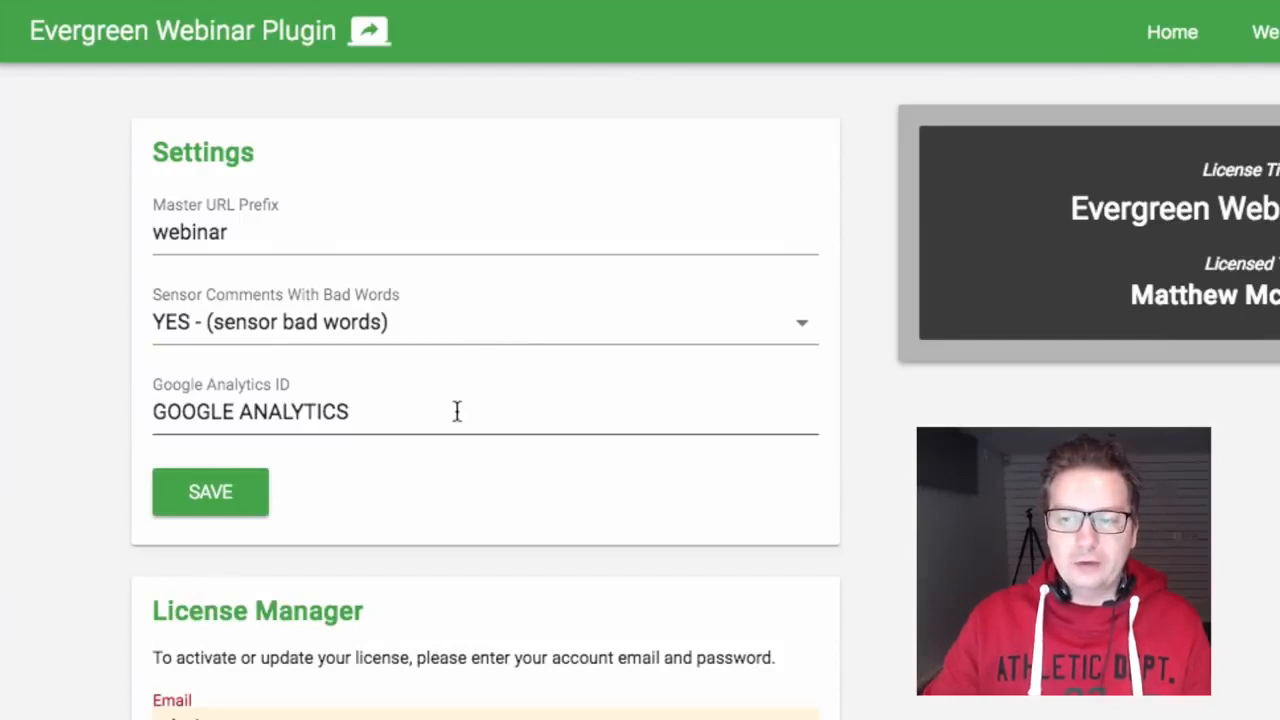
{"action": "left_click", "coordinate": [277, 231]}
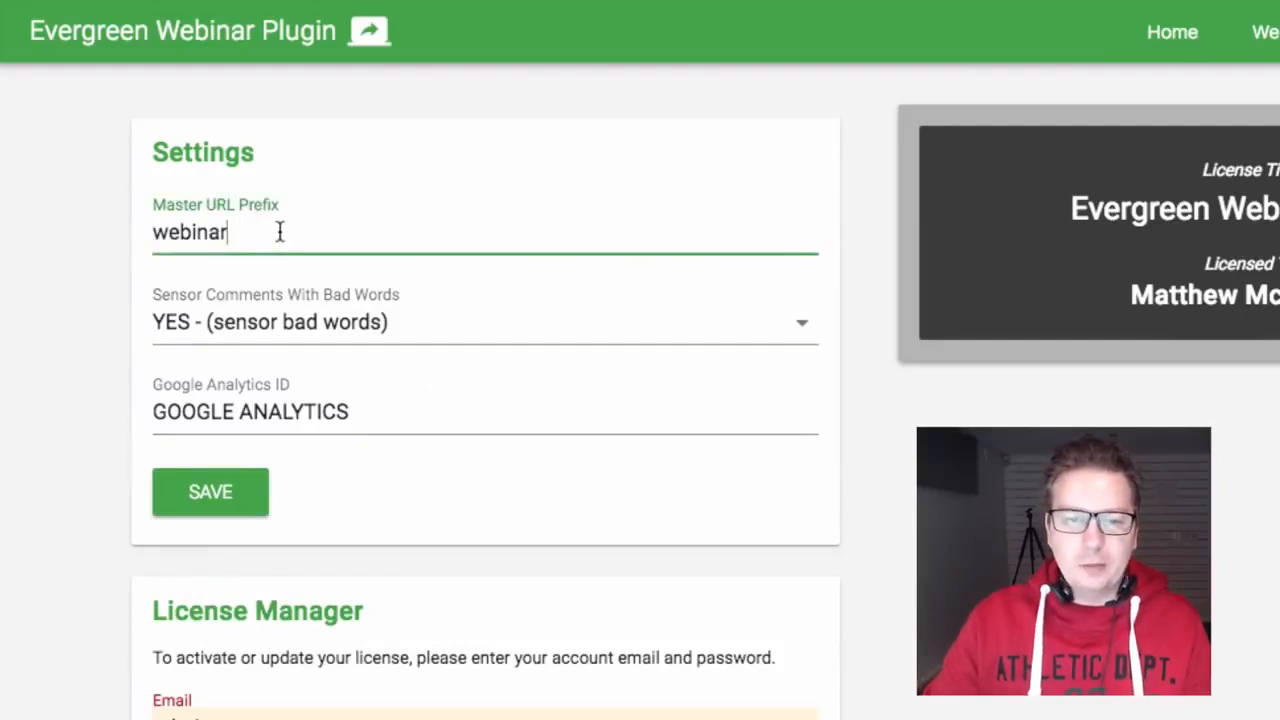
{"action": "double_click", "coordinate": [283, 232]}
{"action": "key", "text": "BackSpace"}
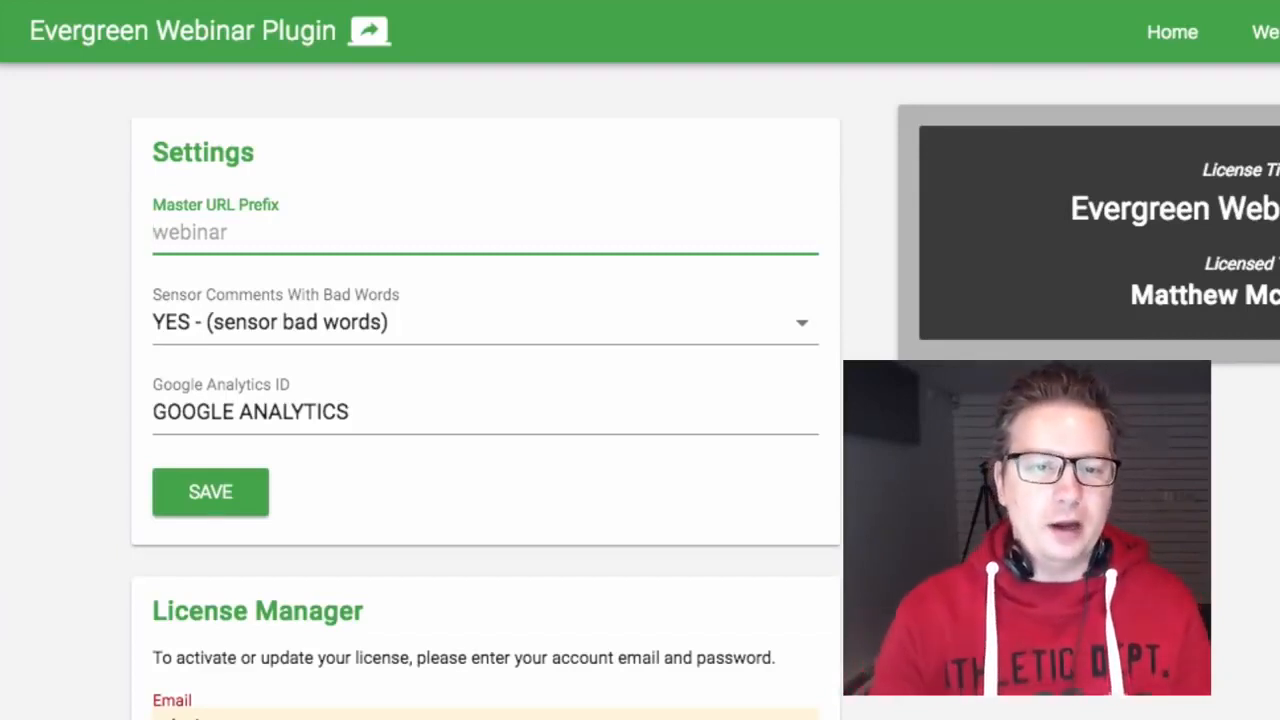
{"action": "type", "text": "webinar"}
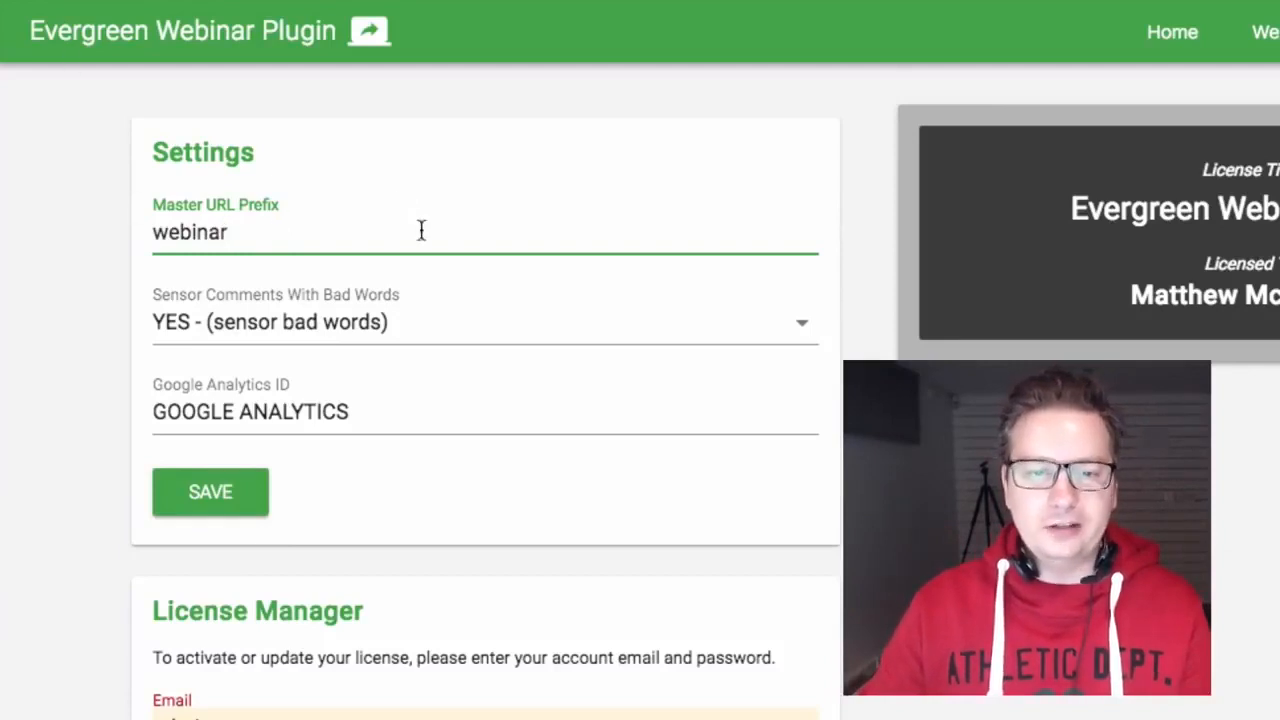
Step: Try the bad-word censoring options, including the custom word list, and leave it on YES
{"action": "left_click", "coordinate": [357, 329]}
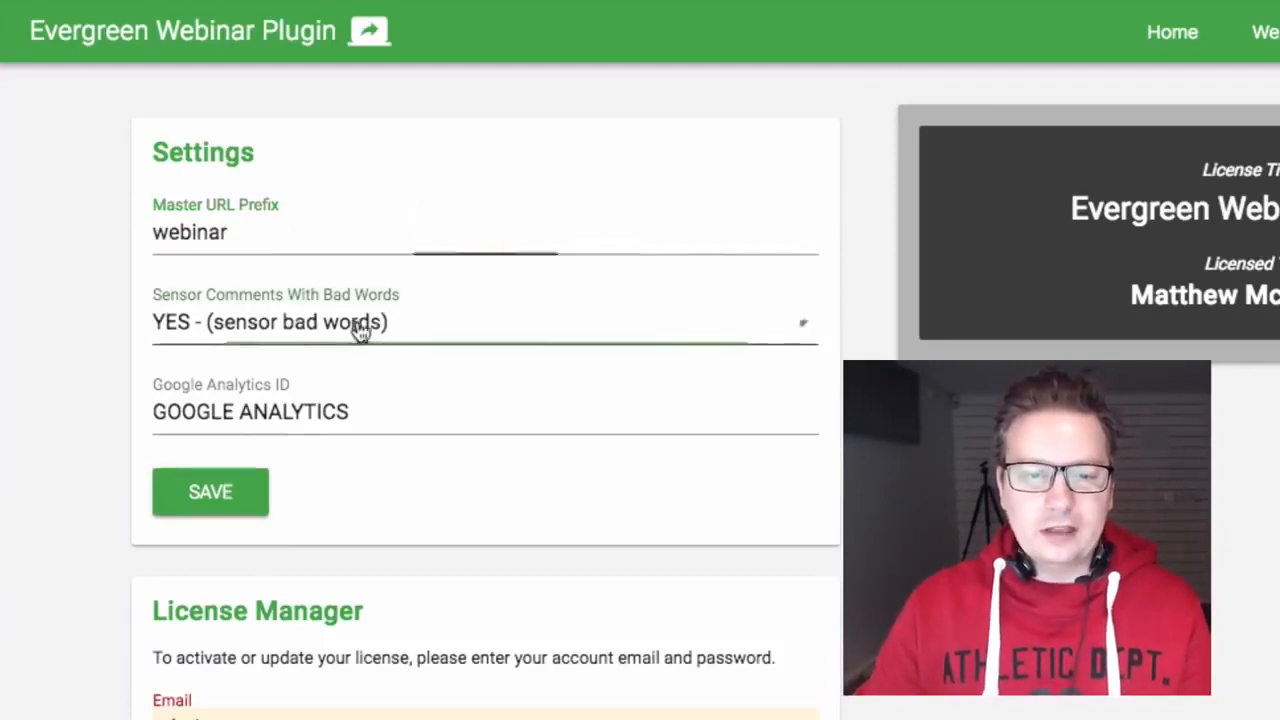
{"action": "left_click", "coordinate": [430, 352]}
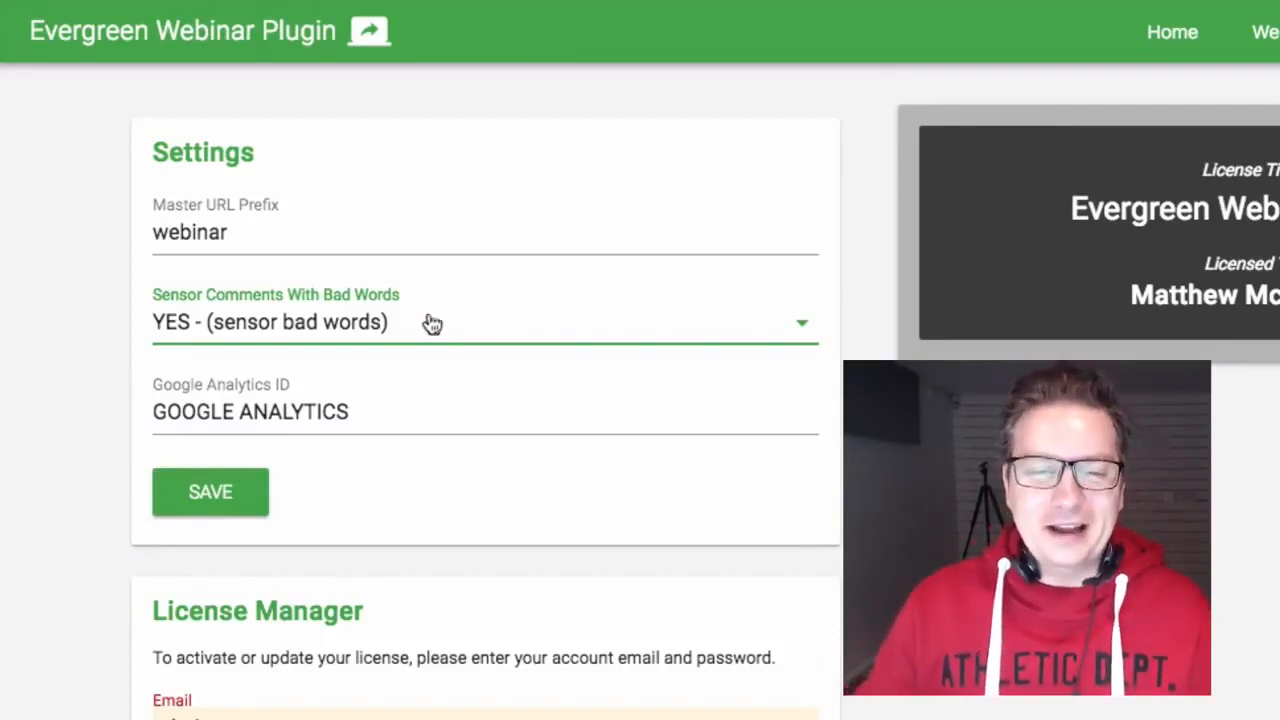
{"action": "left_click", "coordinate": [432, 323]}
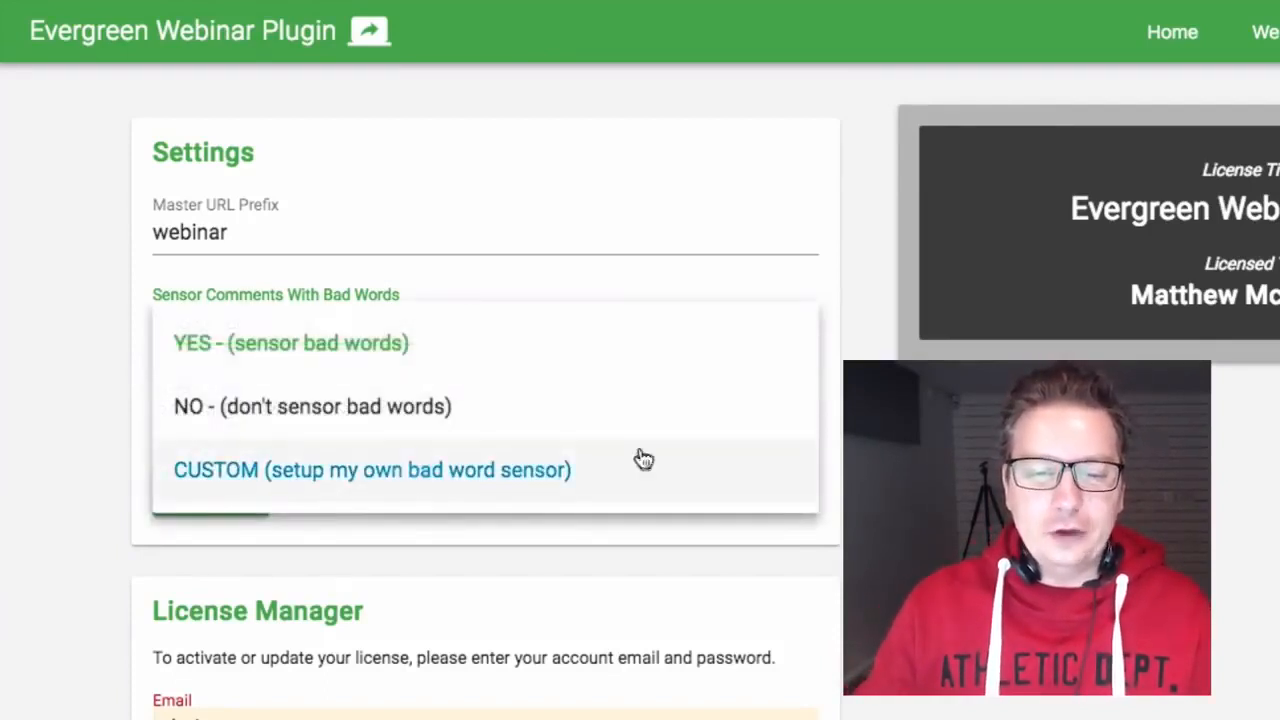
{"action": "left_click", "coordinate": [377, 466]}
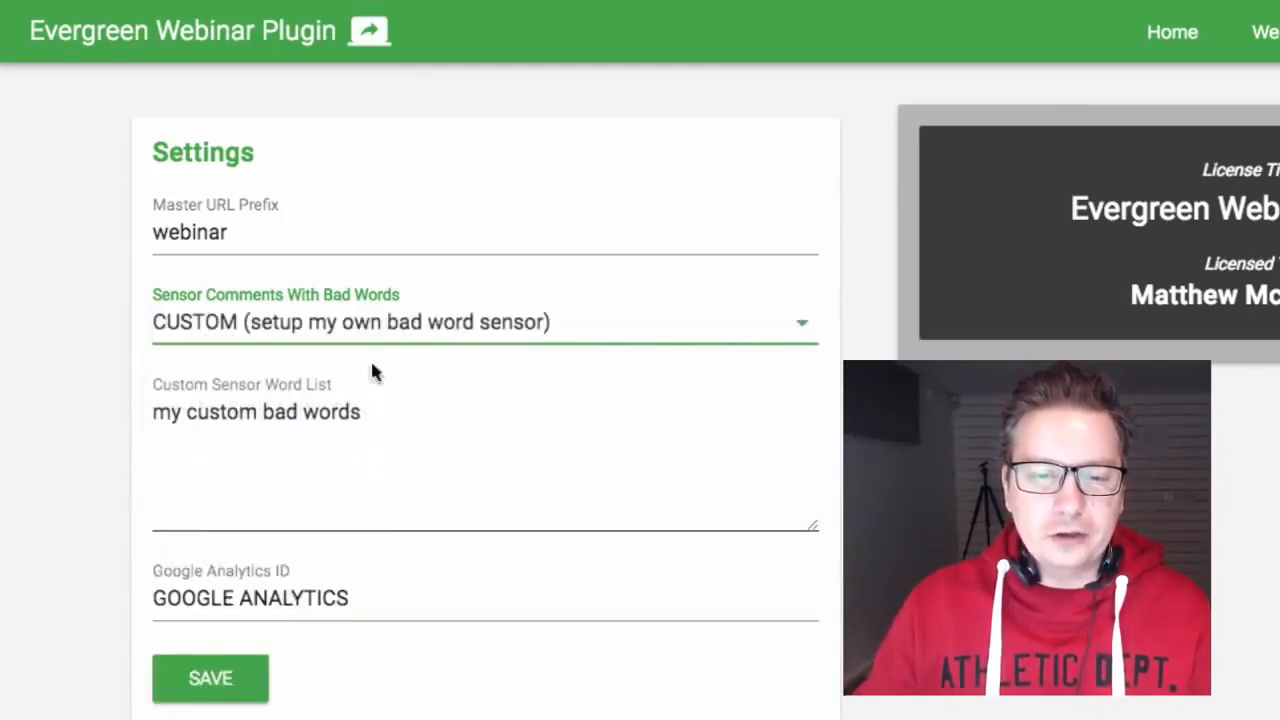
{"action": "left_click_drag", "start_coordinate": [397, 410], "coordinate": [157, 400]}
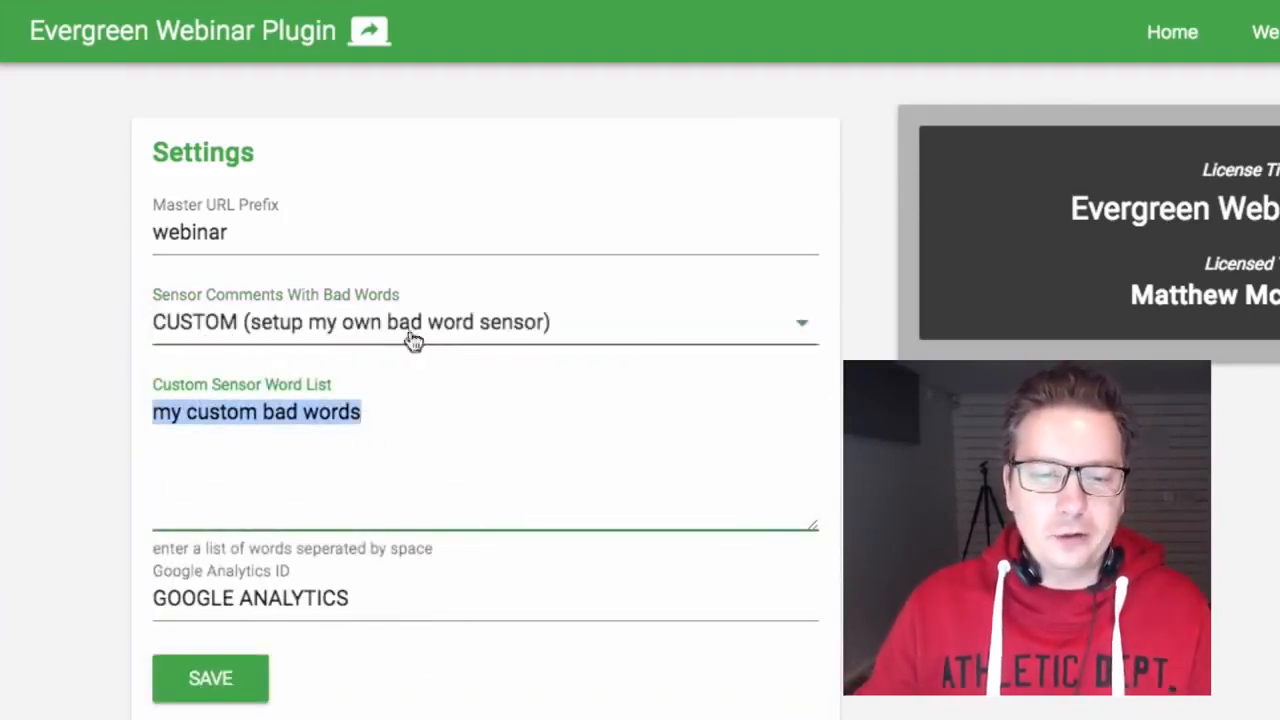
{"action": "left_click", "coordinate": [357, 322]}
{"action": "left_click", "coordinate": [354, 345]}
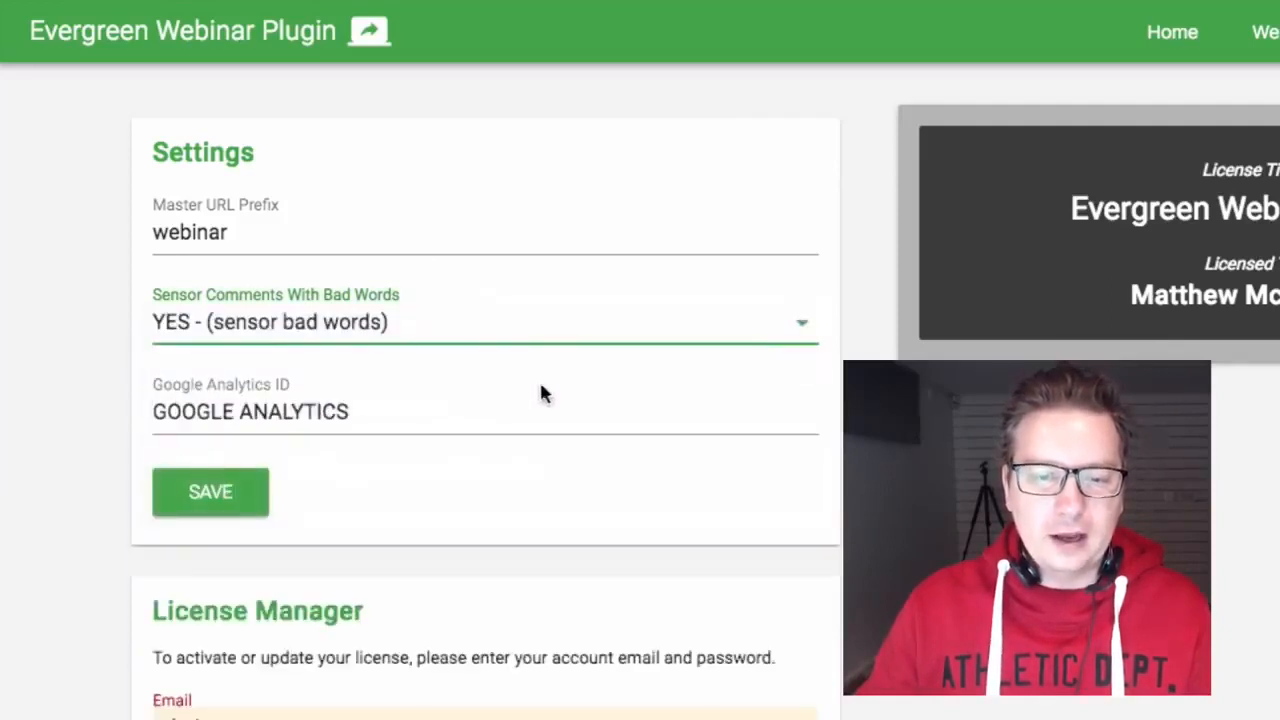
Step: Clear the Google Analytics ID field and save the plugin settings
{"action": "left_click_drag", "start_coordinate": [437, 417], "coordinate": [114, 403]}
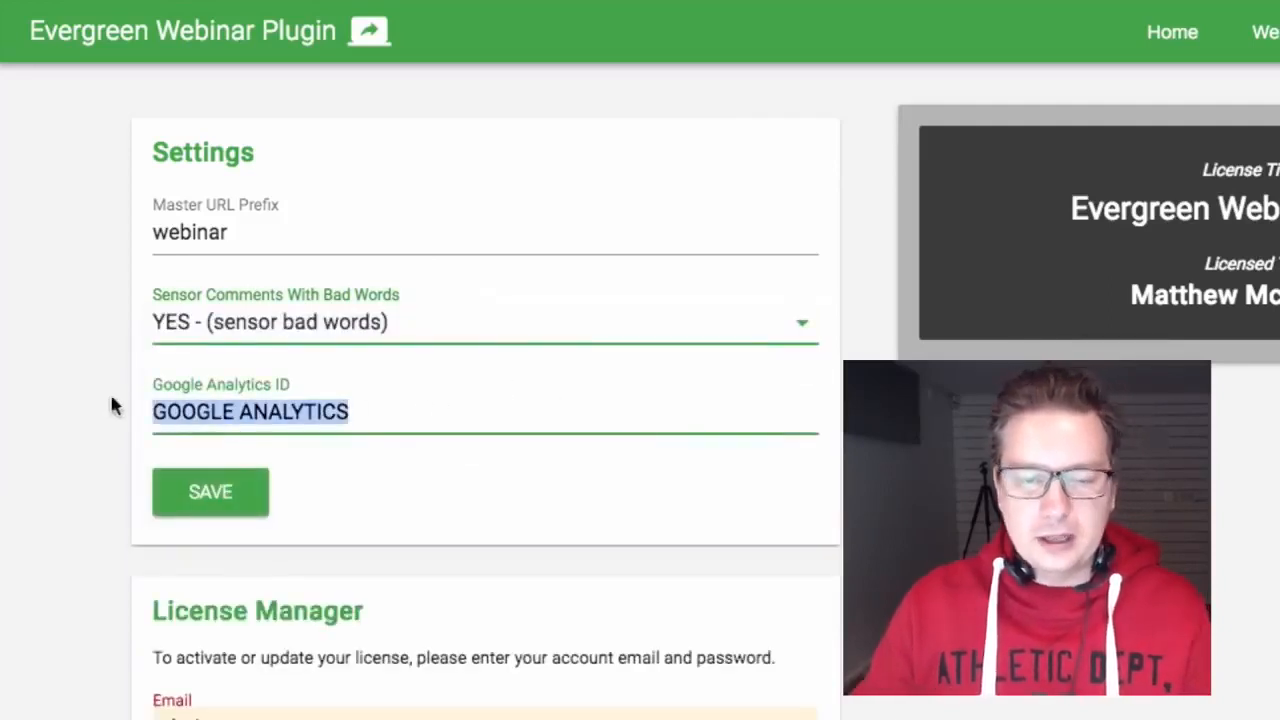
{"action": "key", "text": "BackSpace"}
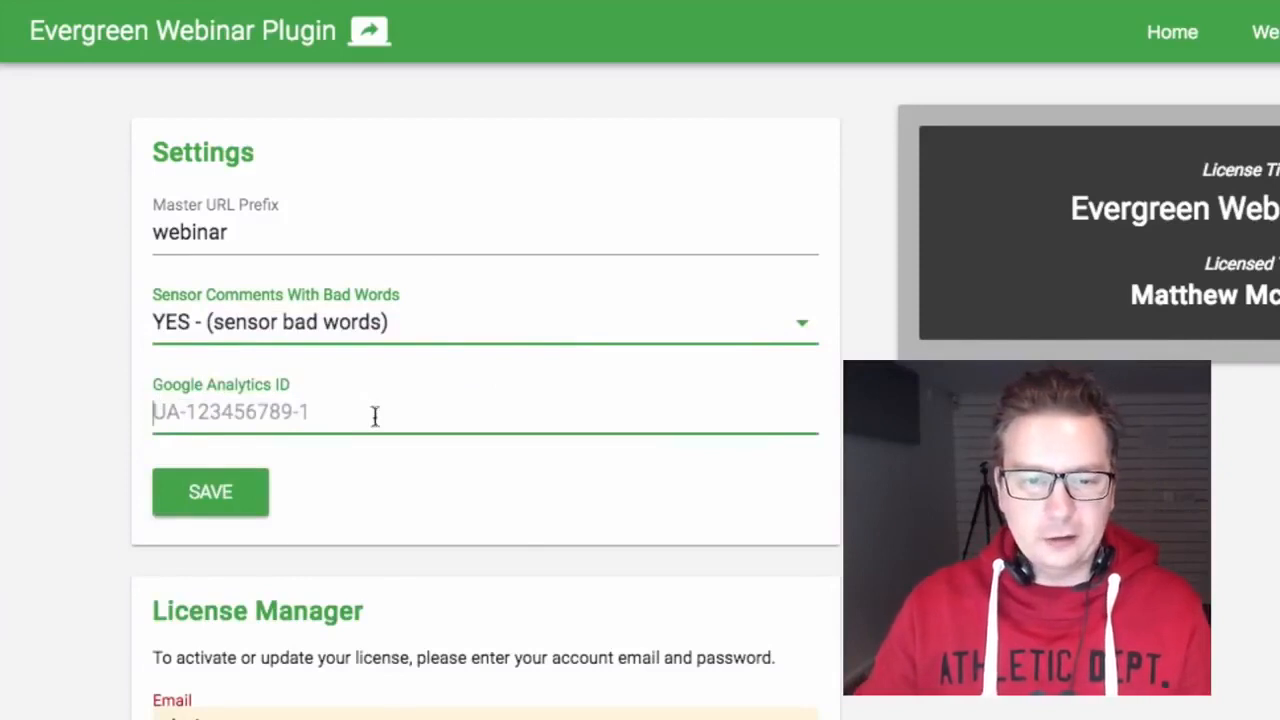
{"action": "left_click", "coordinate": [210, 497]}
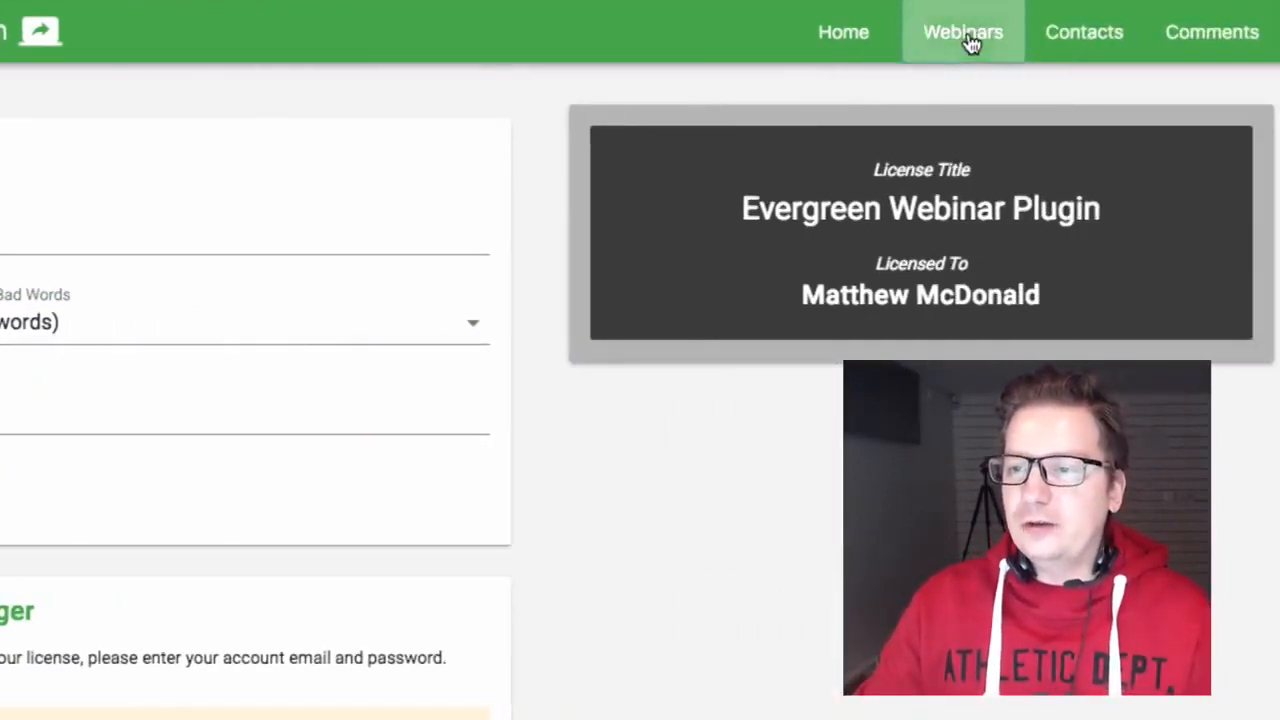
Step: Create a new webinar titled '6 Figure Video Funnel' from the Webinars list
{"action": "left_click", "coordinate": [967, 42]}
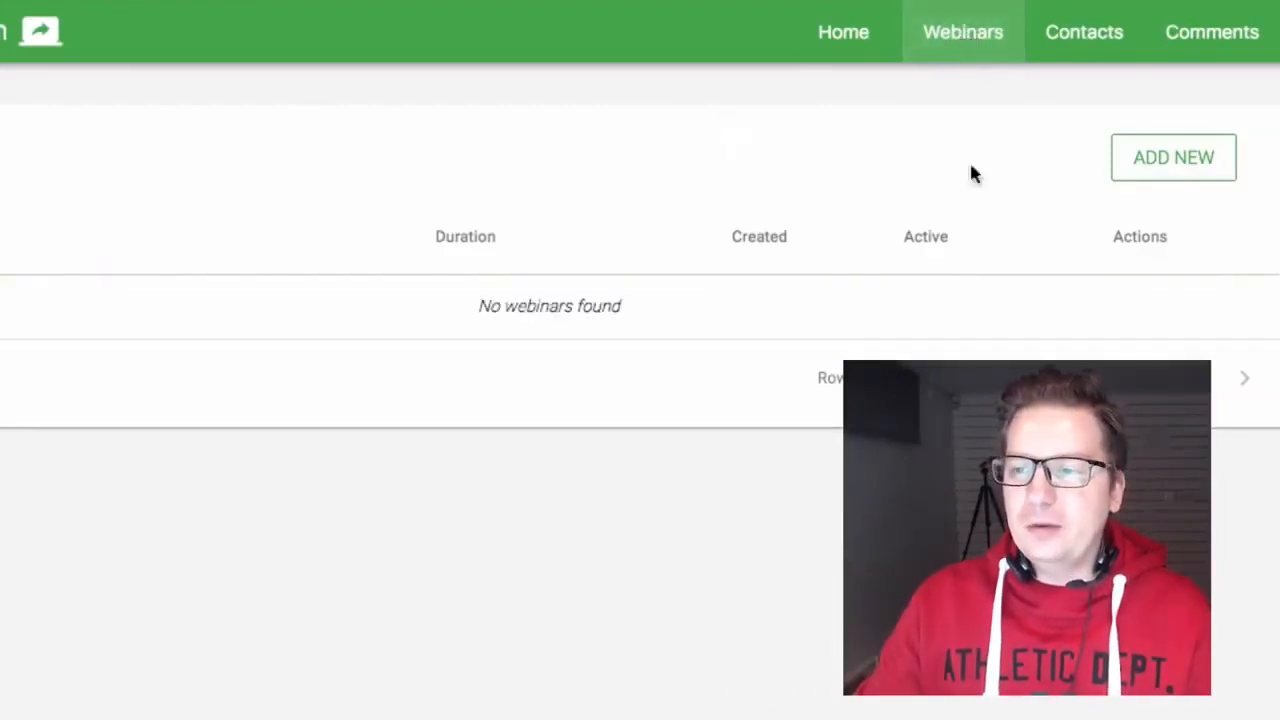
{"action": "left_click", "coordinate": [1180, 160]}
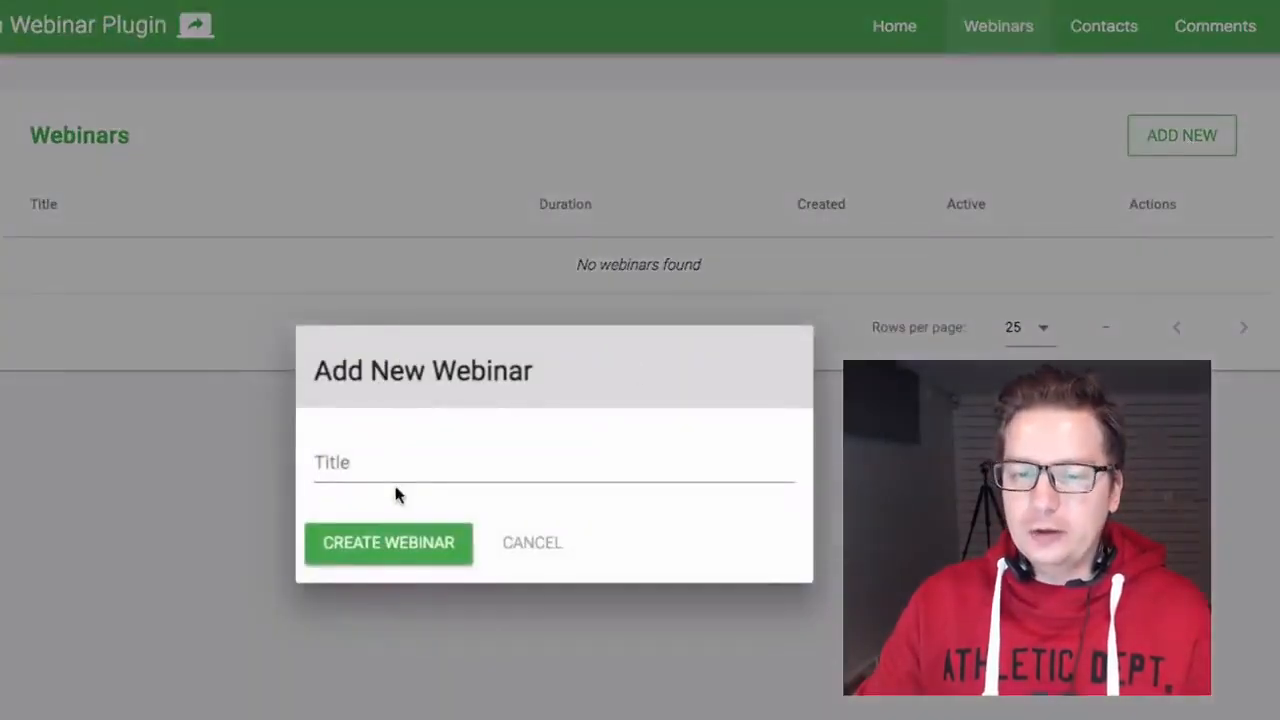
{"action": "left_click", "coordinate": [412, 470]}
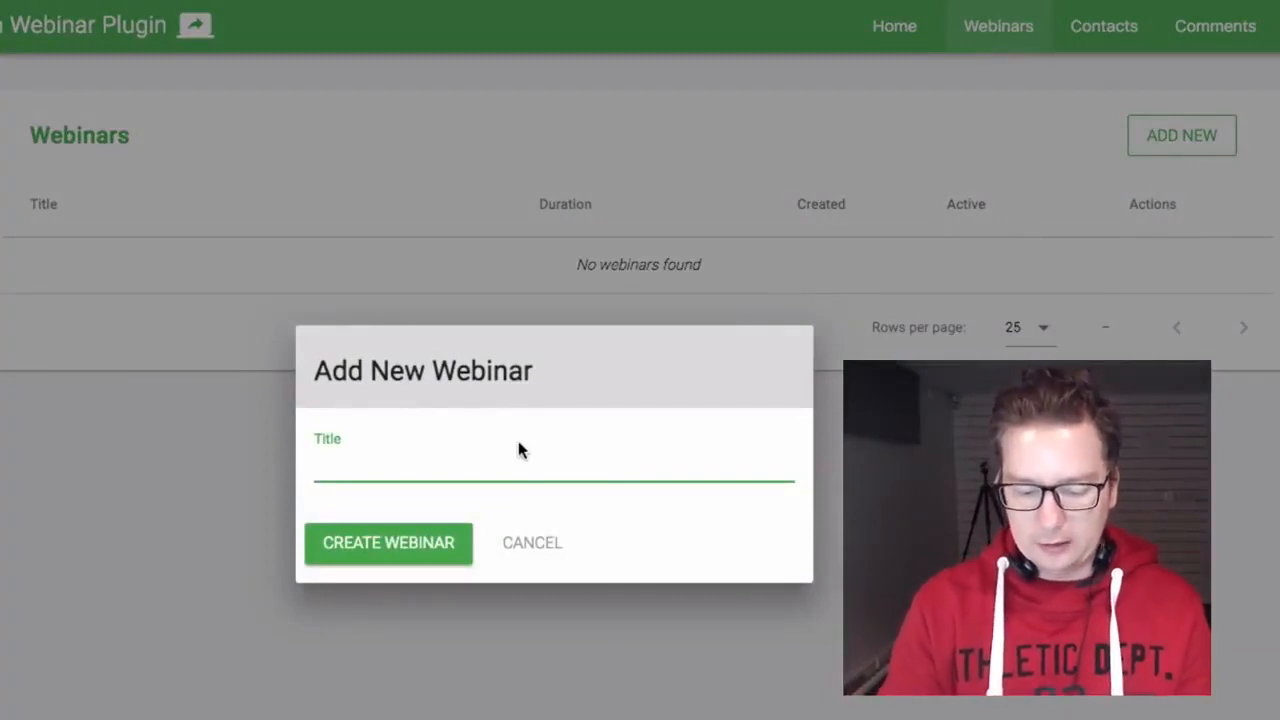
{"action": "type", "text": "6 Fig"}
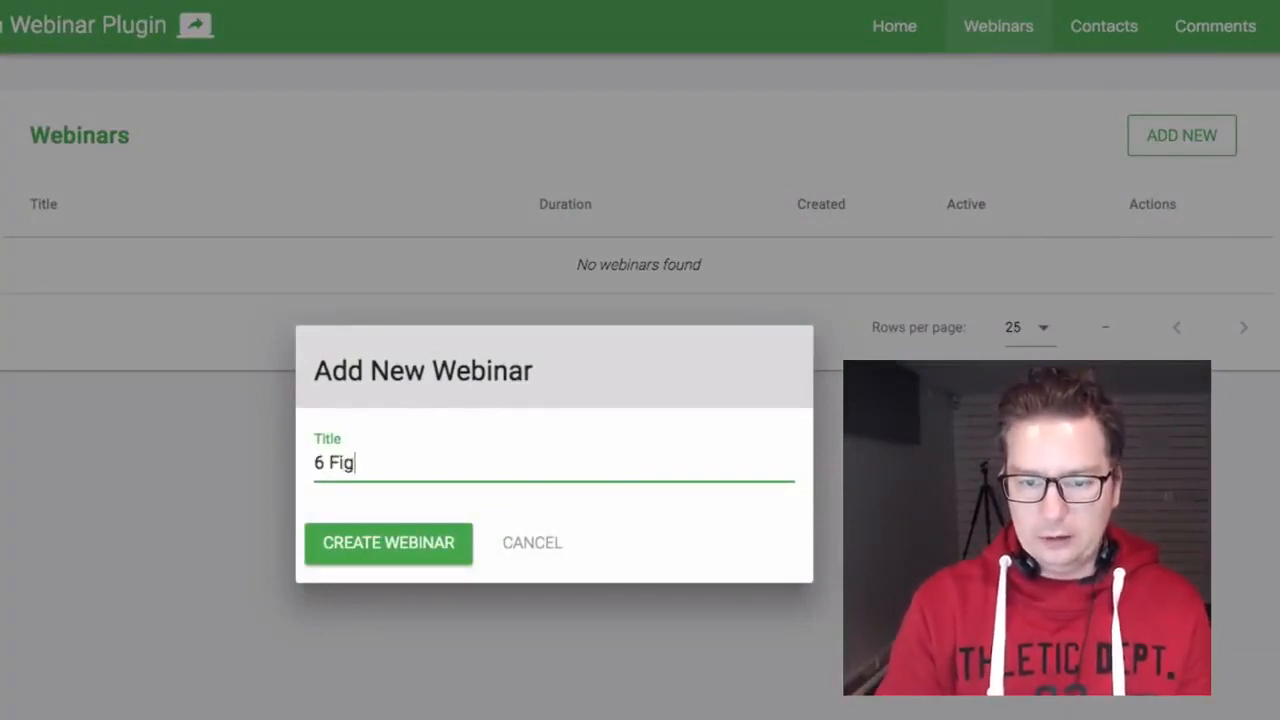
{"action": "type", "text": "ure Video Funnel"}
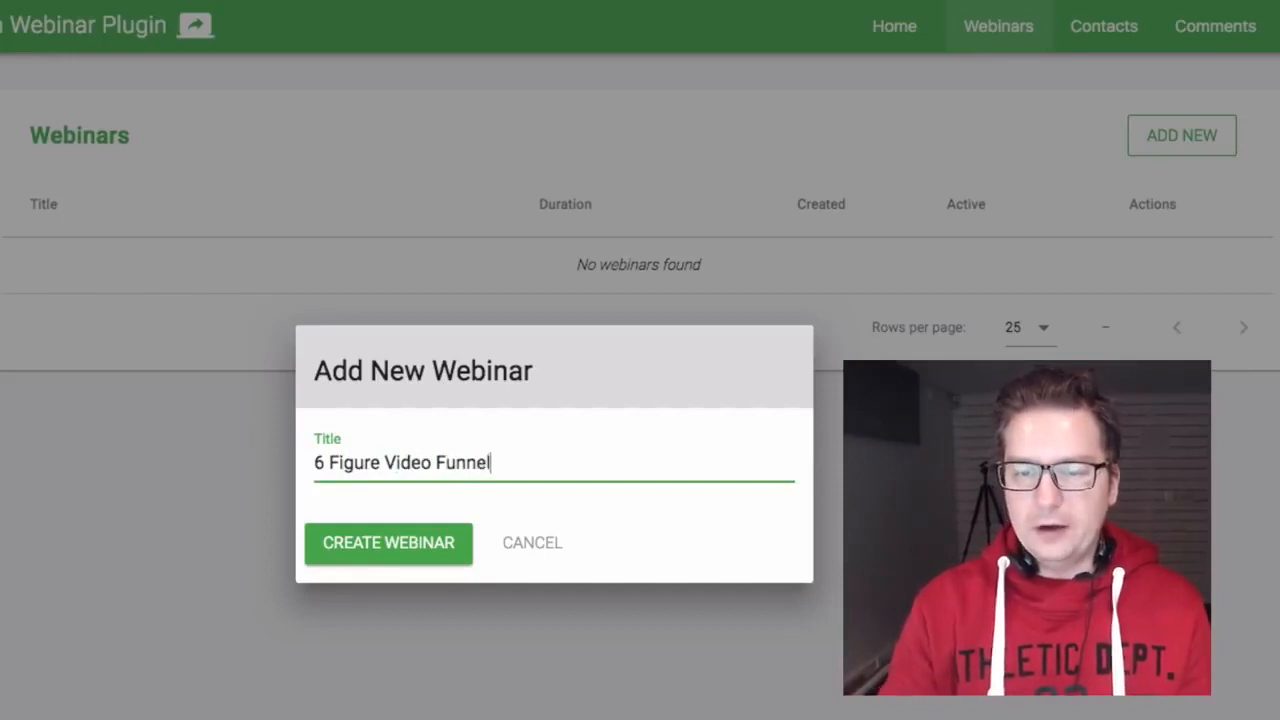
{"action": "left_click", "coordinate": [353, 544]}
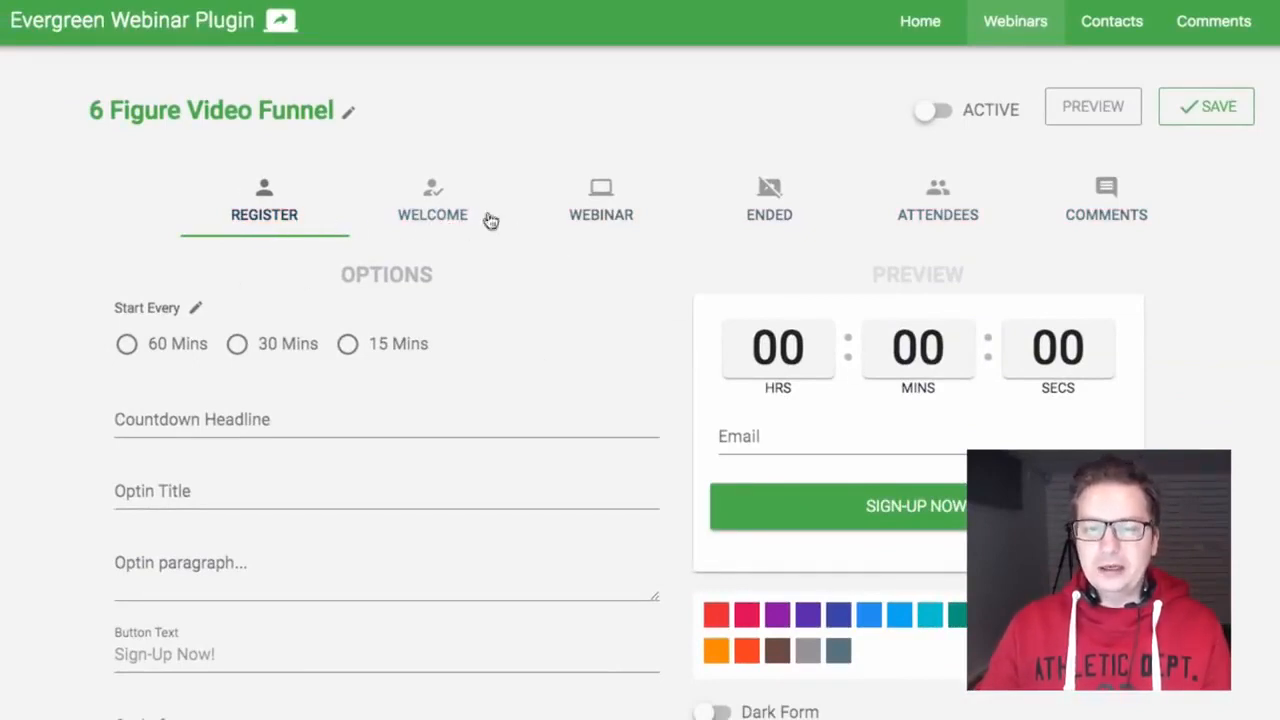
{"action": "left_click", "coordinate": [445, 222]}
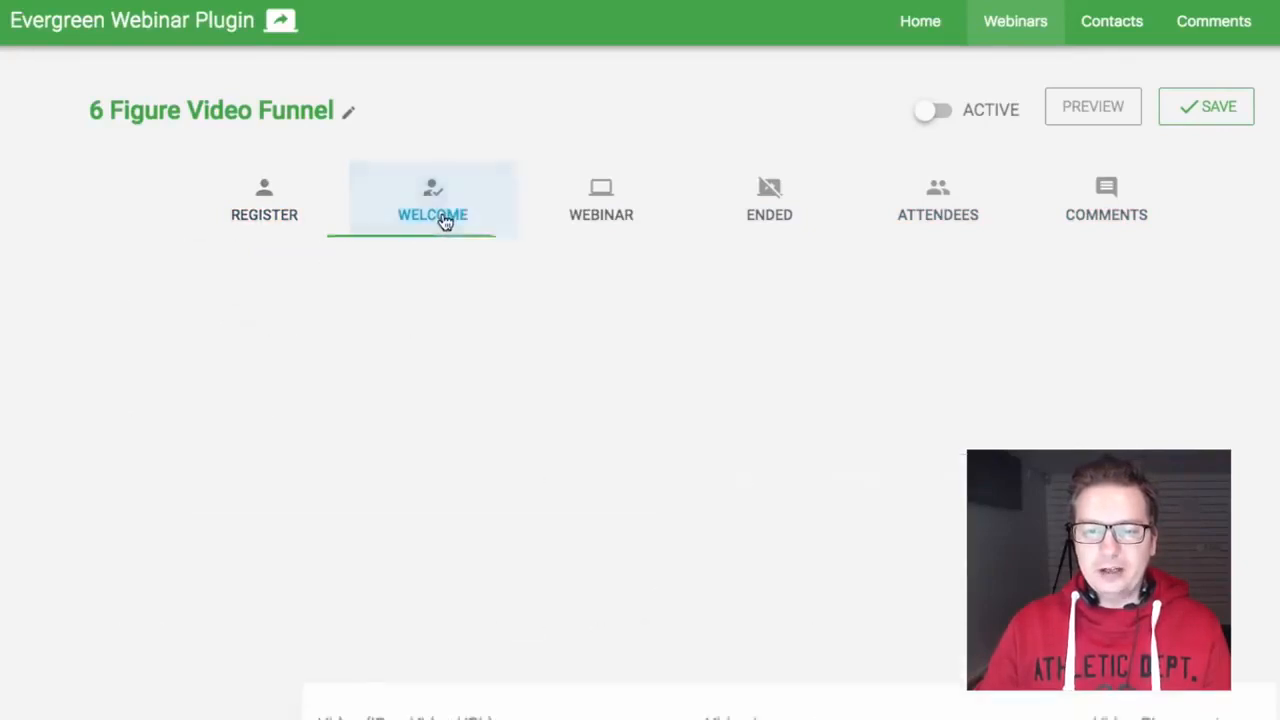
{"action": "left_click", "coordinate": [267, 204]}
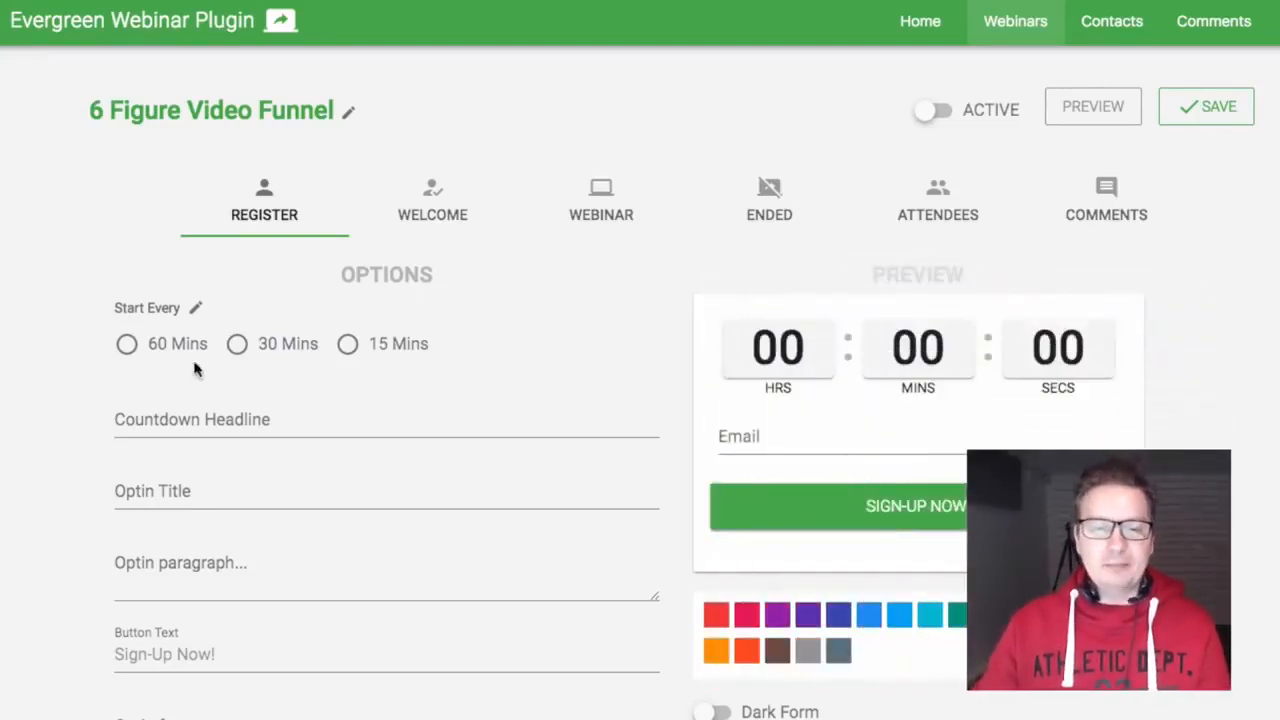
Step: Schedule the webinar to start every 15 Mins, checking the custom interval value of 15
{"action": "left_click", "coordinate": [390, 344]}
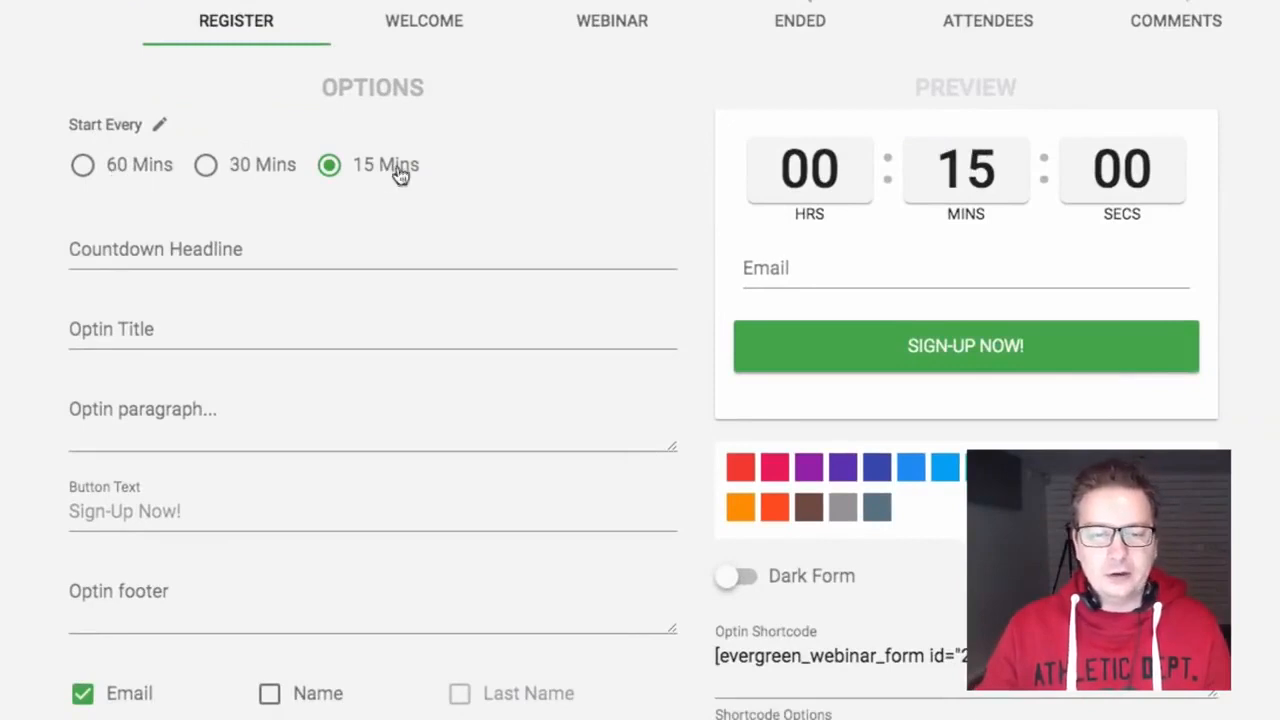
{"action": "left_click", "coordinate": [160, 127]}
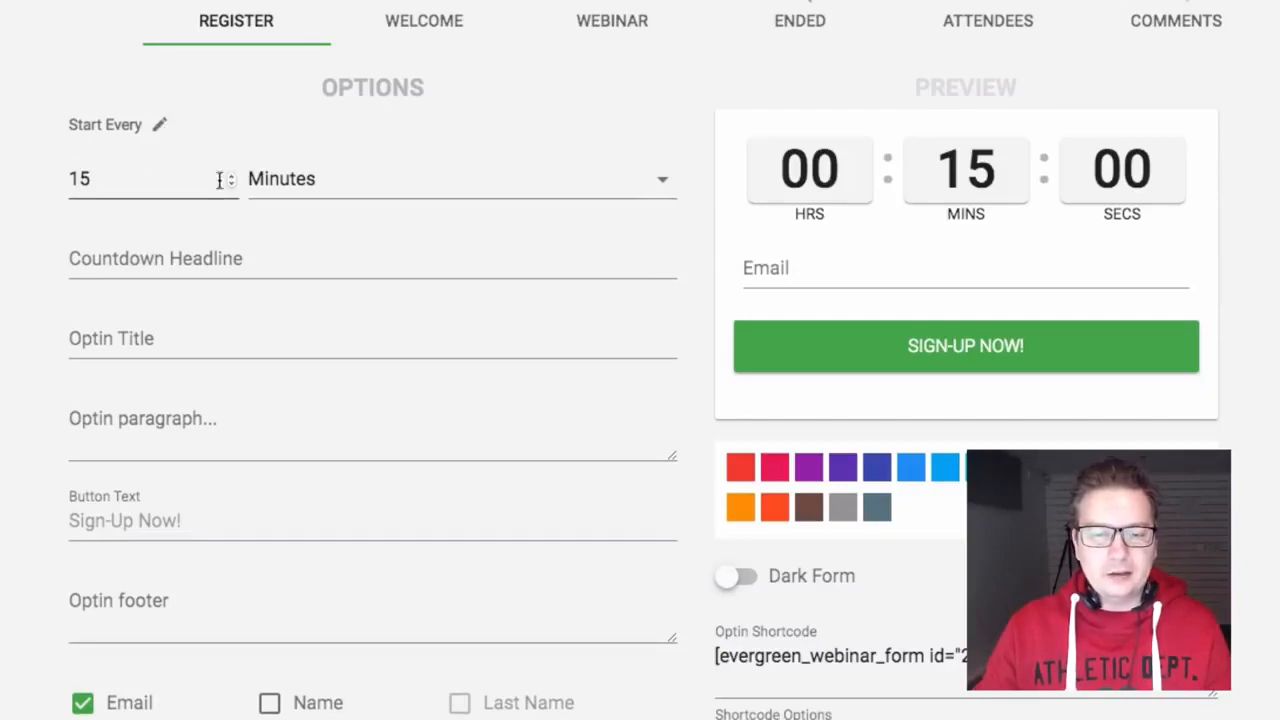
{"action": "left_click_drag", "start_coordinate": [110, 176], "coordinate": [48, 178]}
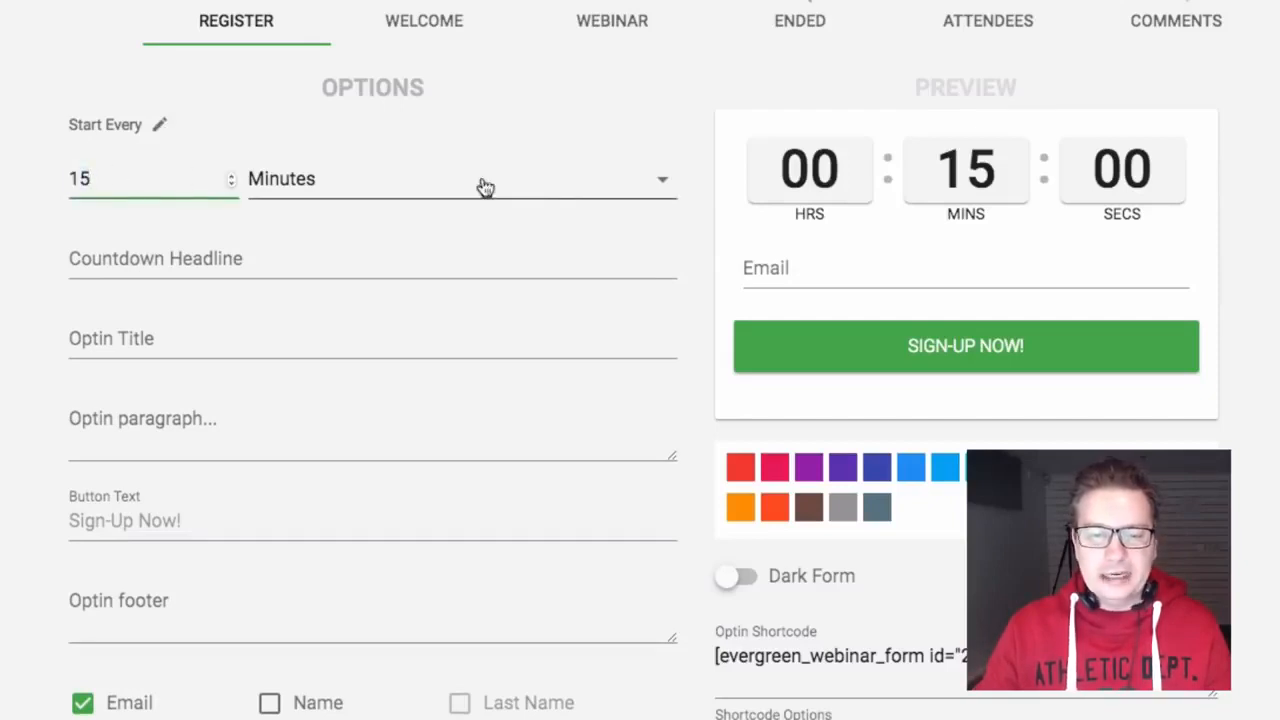
{"action": "left_click", "coordinate": [385, 230]}
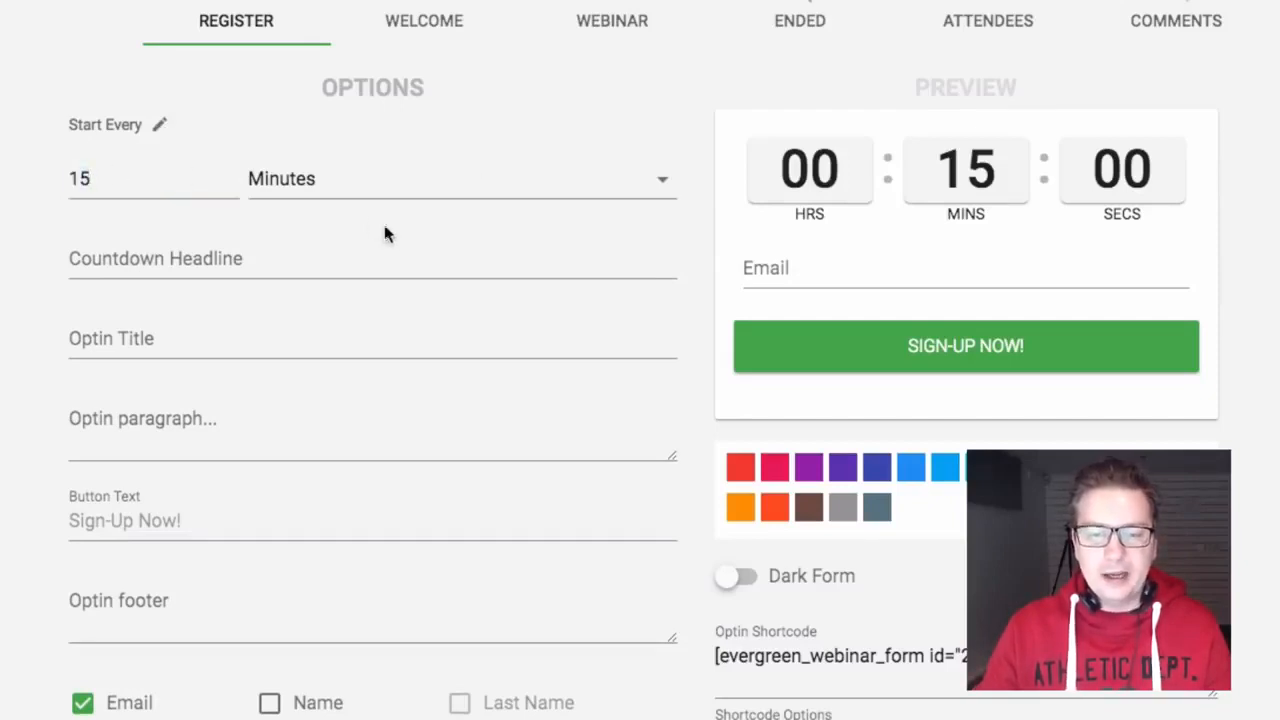
{"action": "left_click", "coordinate": [160, 125]}
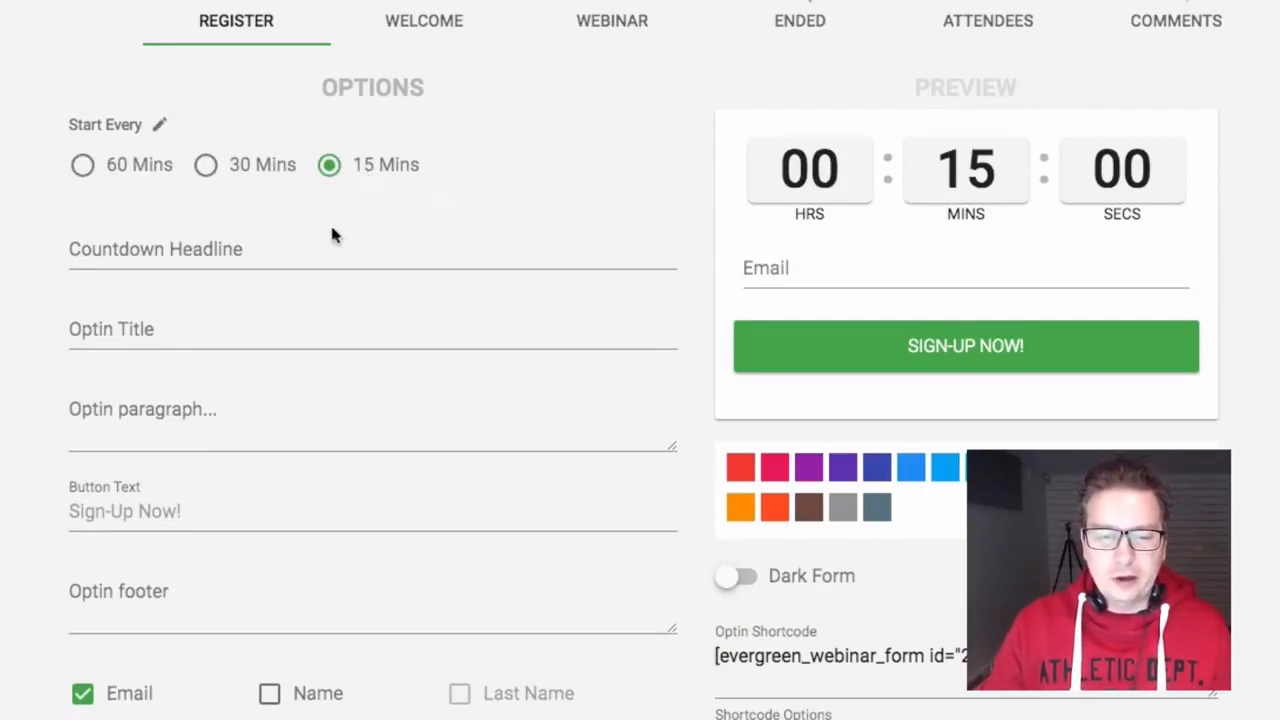
{"action": "left_click", "coordinate": [287, 259]}
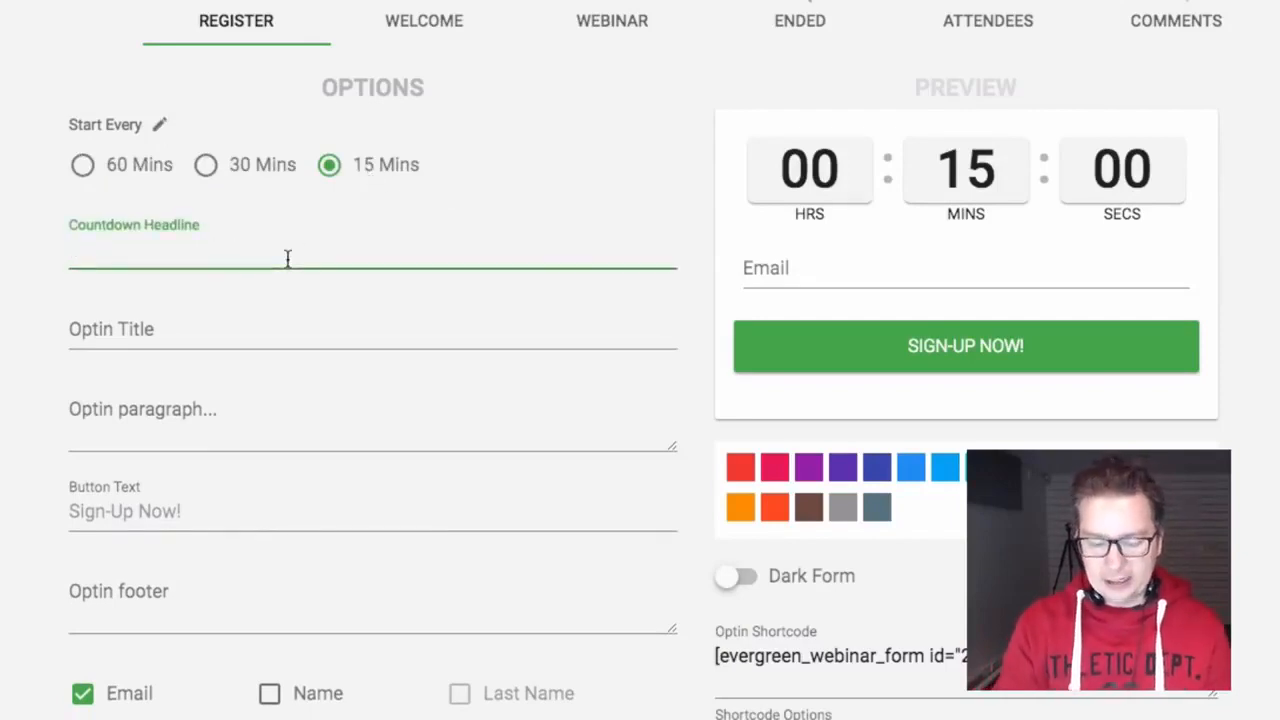
Step: Set the countdown headline 'Training Starting Soon!' and opt-in title 'Signup And Secure Your Seat'
{"action": "type", "text": "S"}
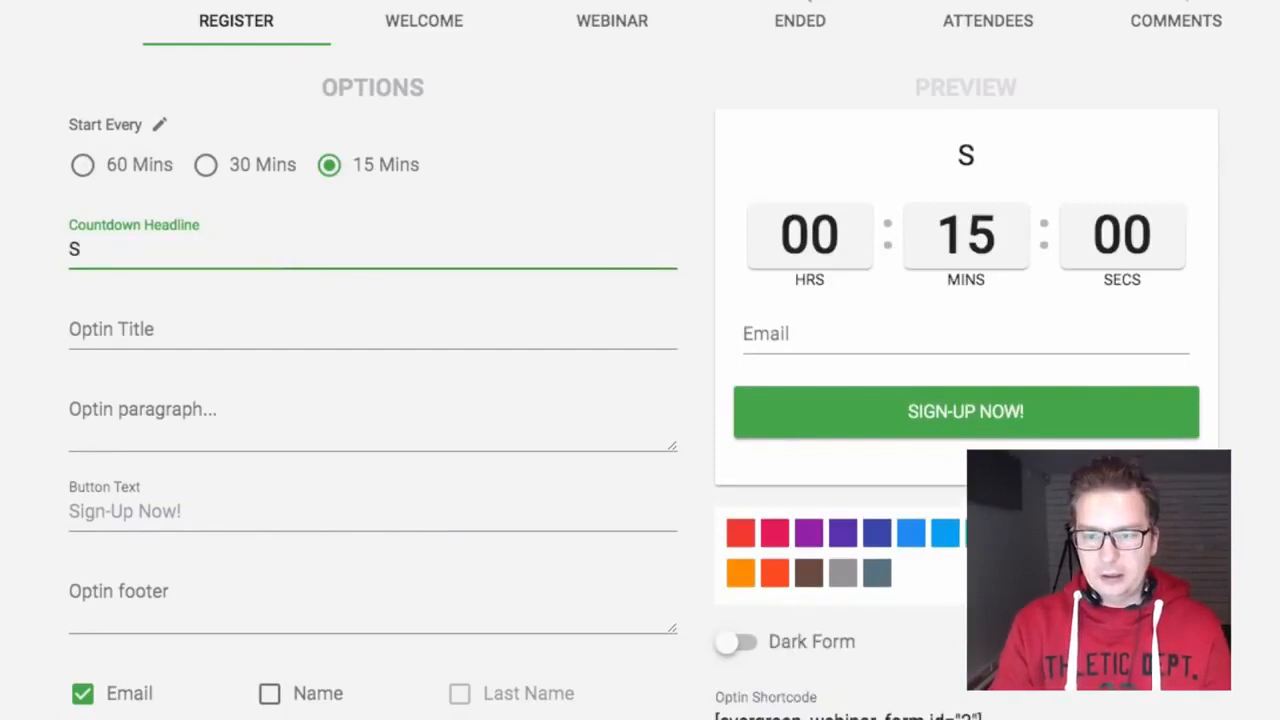
{"action": "type", "text": "Training Sta"}
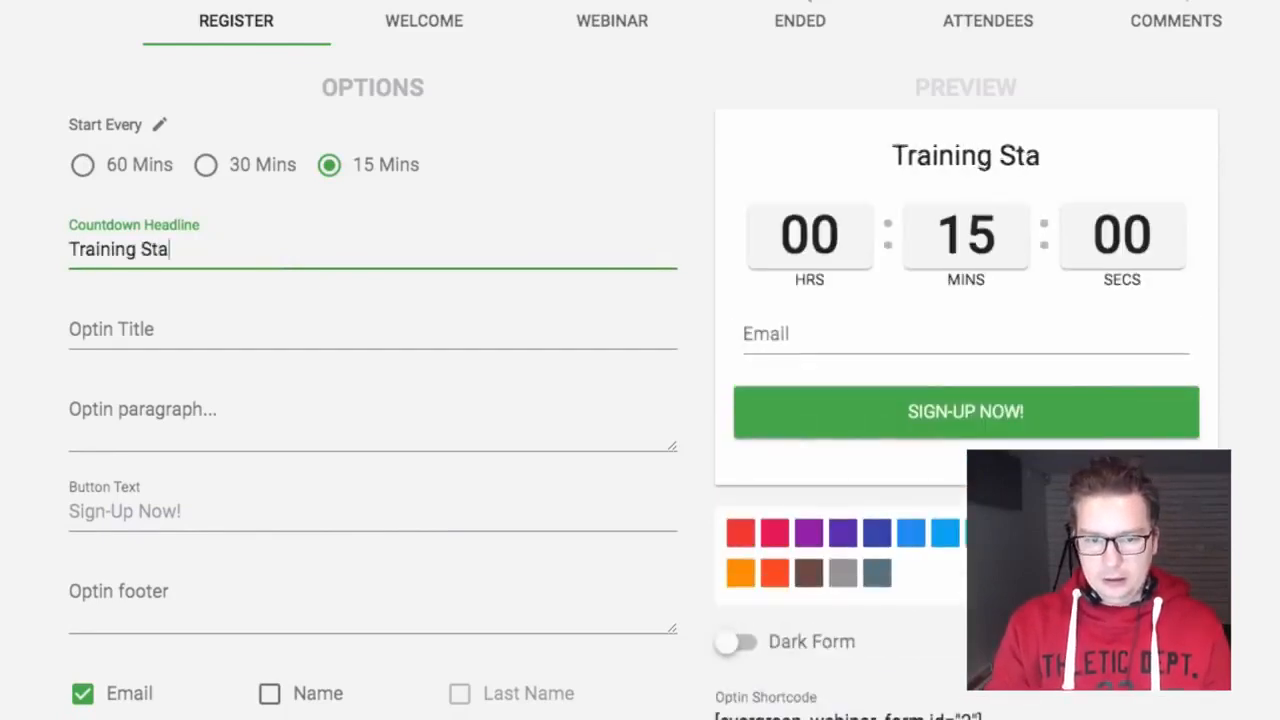
{"action": "type", "text": "rting Soon!"}
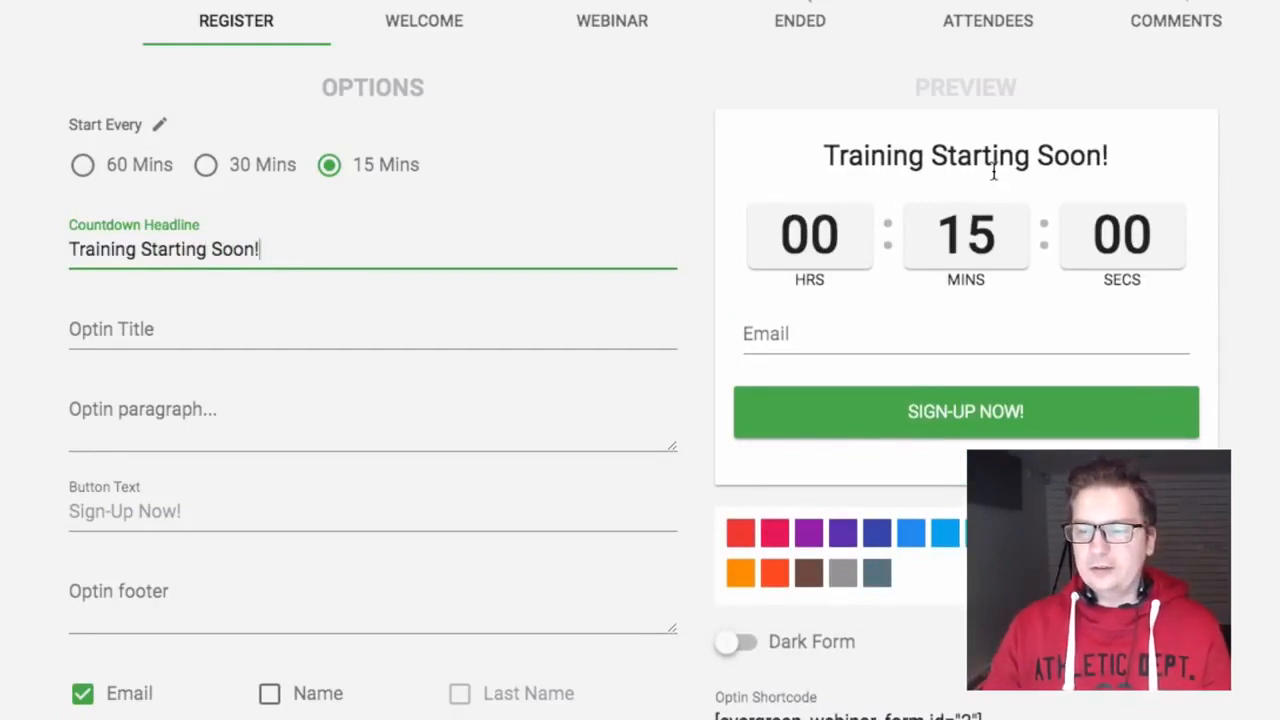
{"action": "left_click", "coordinate": [350, 345]}
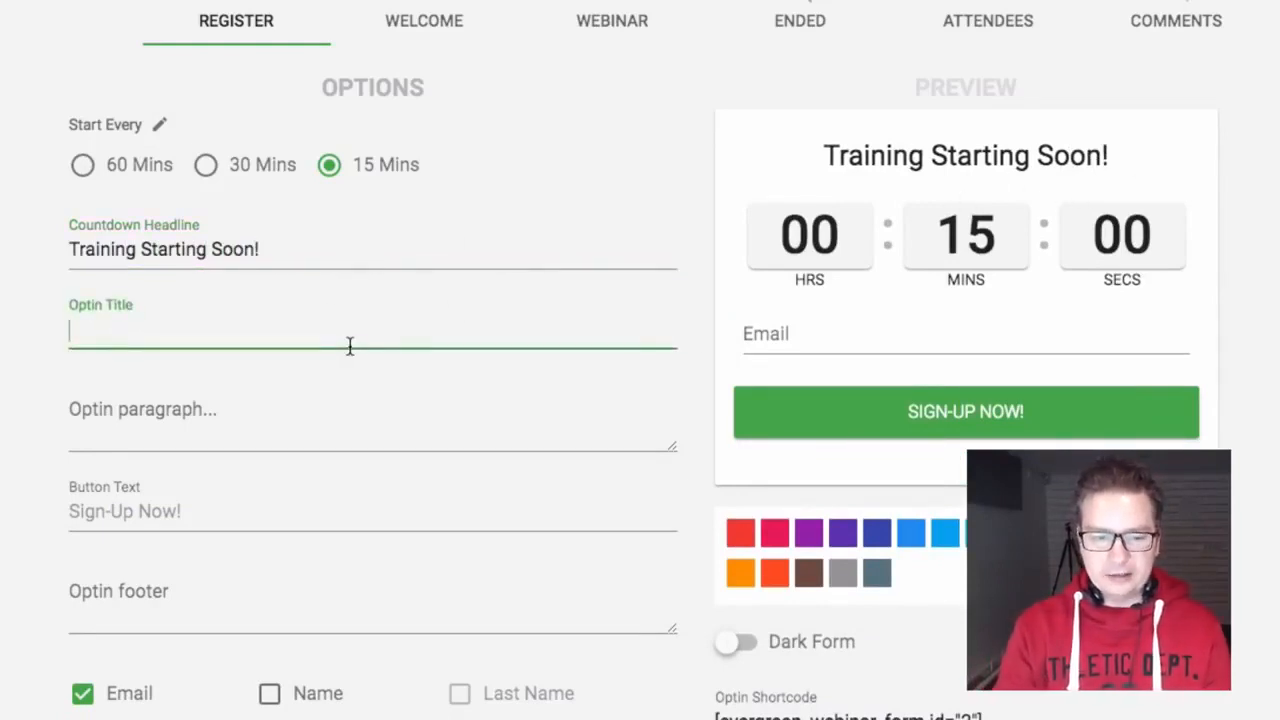
{"action": "type", "text": "Signup "}
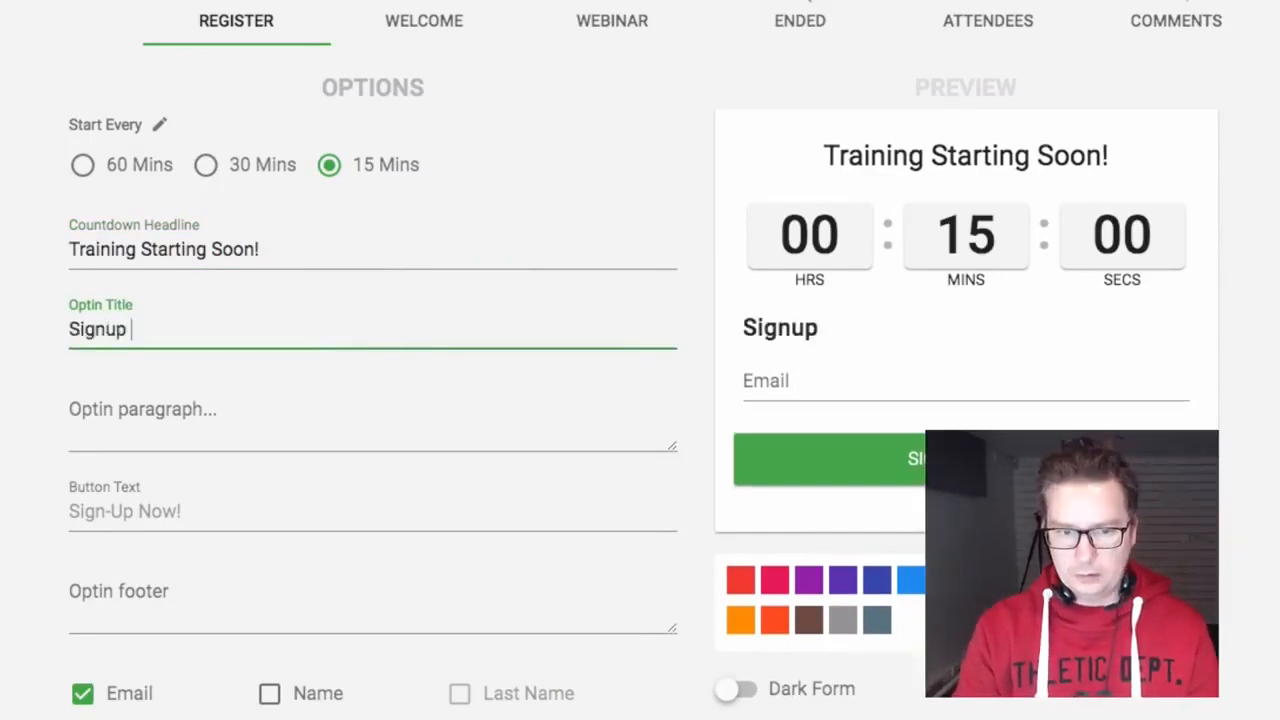
{"action": "type", "text": "And Secu"}
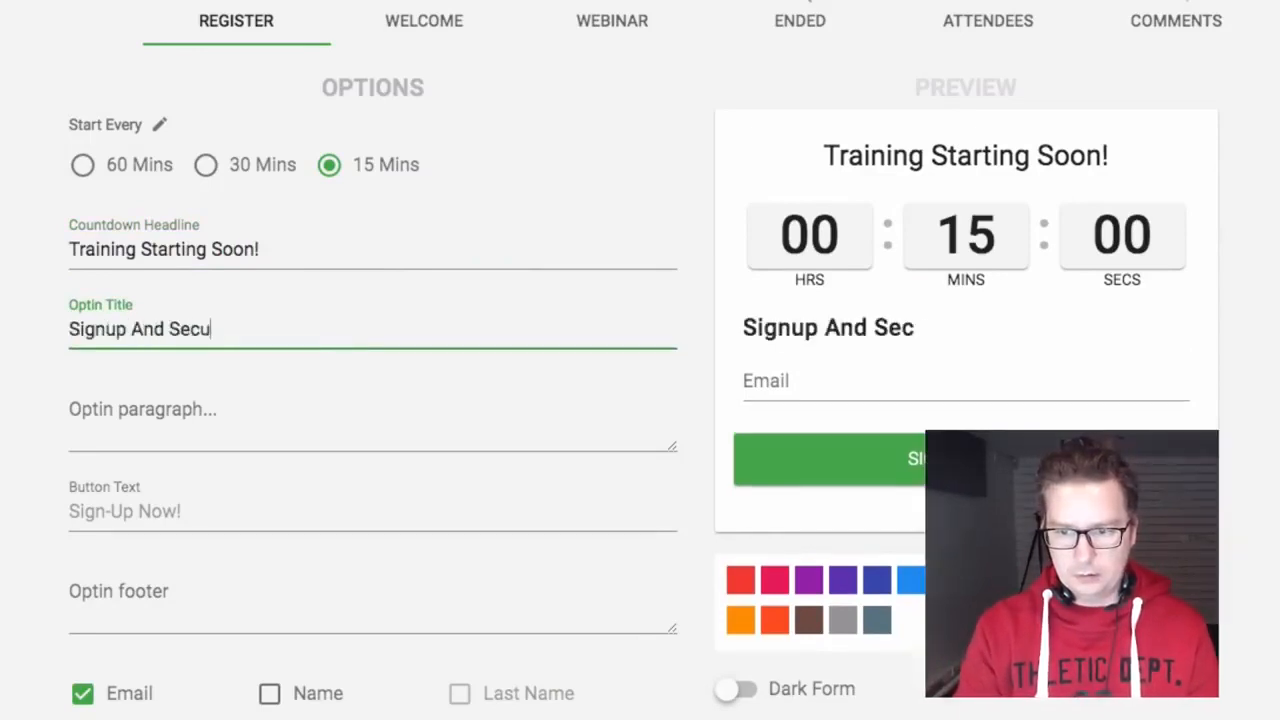
{"action": "type", "text": "re Your Seat!"}
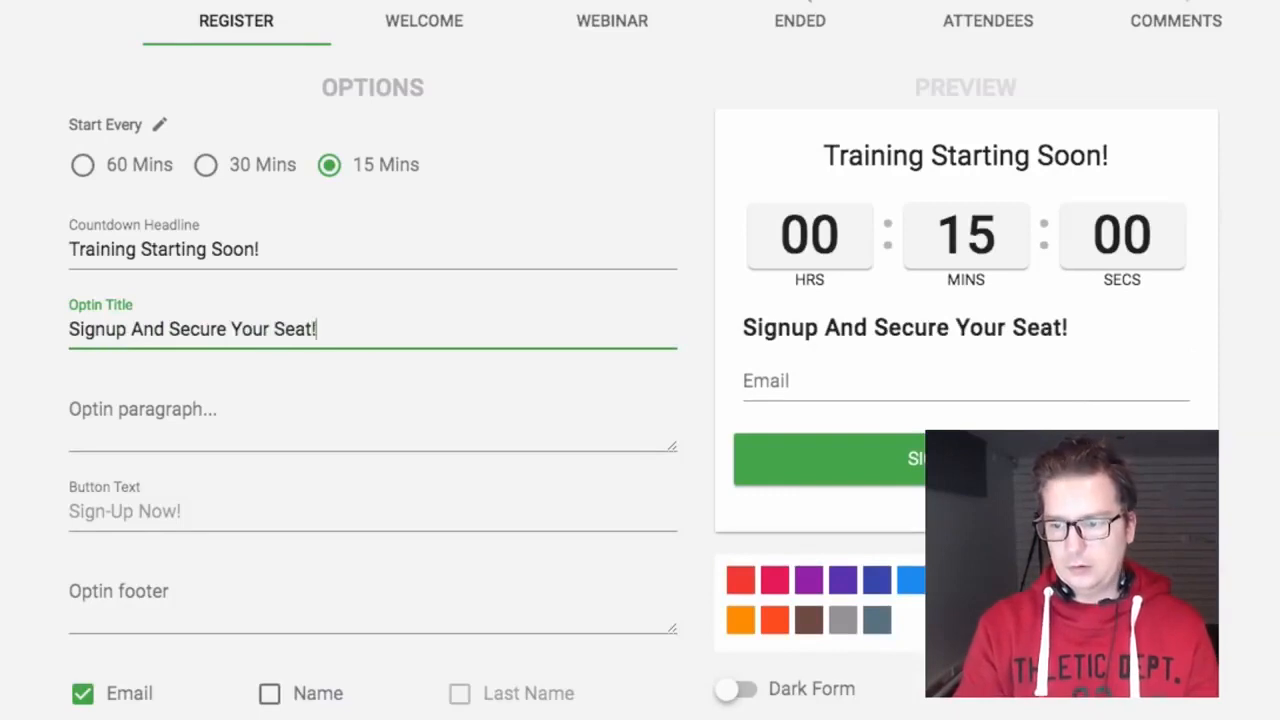
Step: Write the opt-in paragraph asking visitors to enter name and email to secure access to the training
{"action": "left_click", "coordinate": [249, 404]}
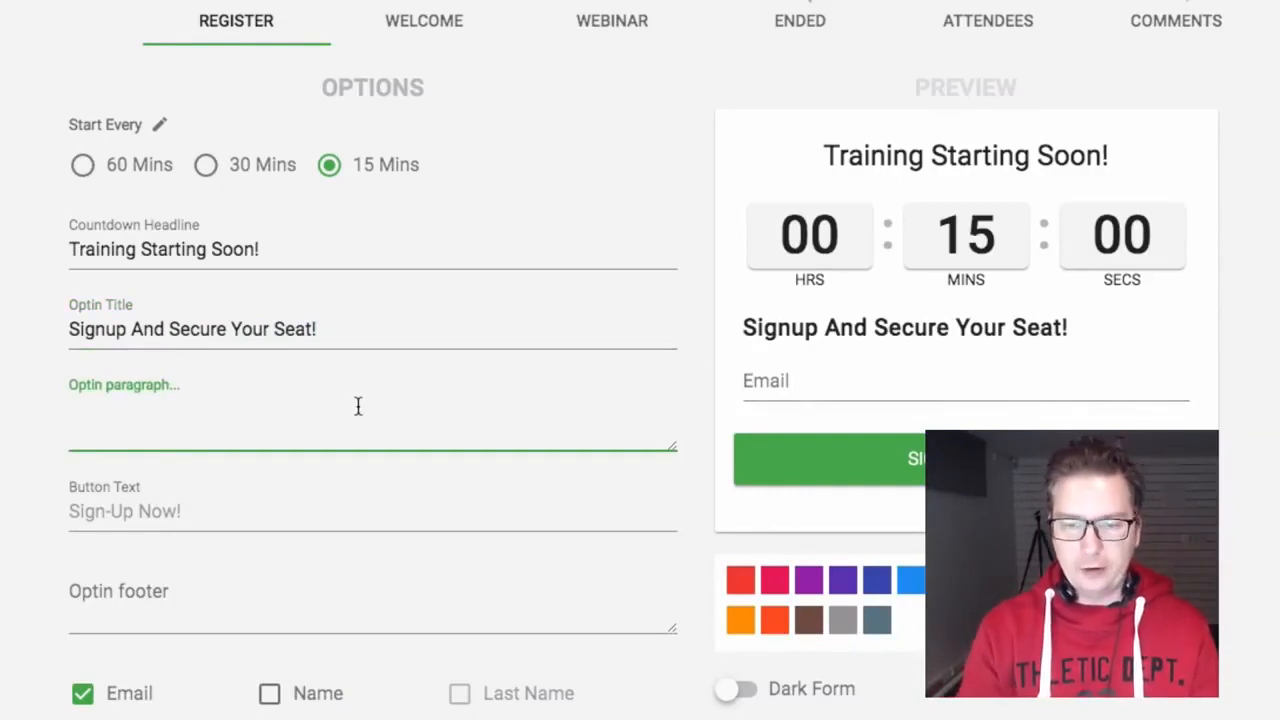
{"action": "type", "text": "Please Enter "}
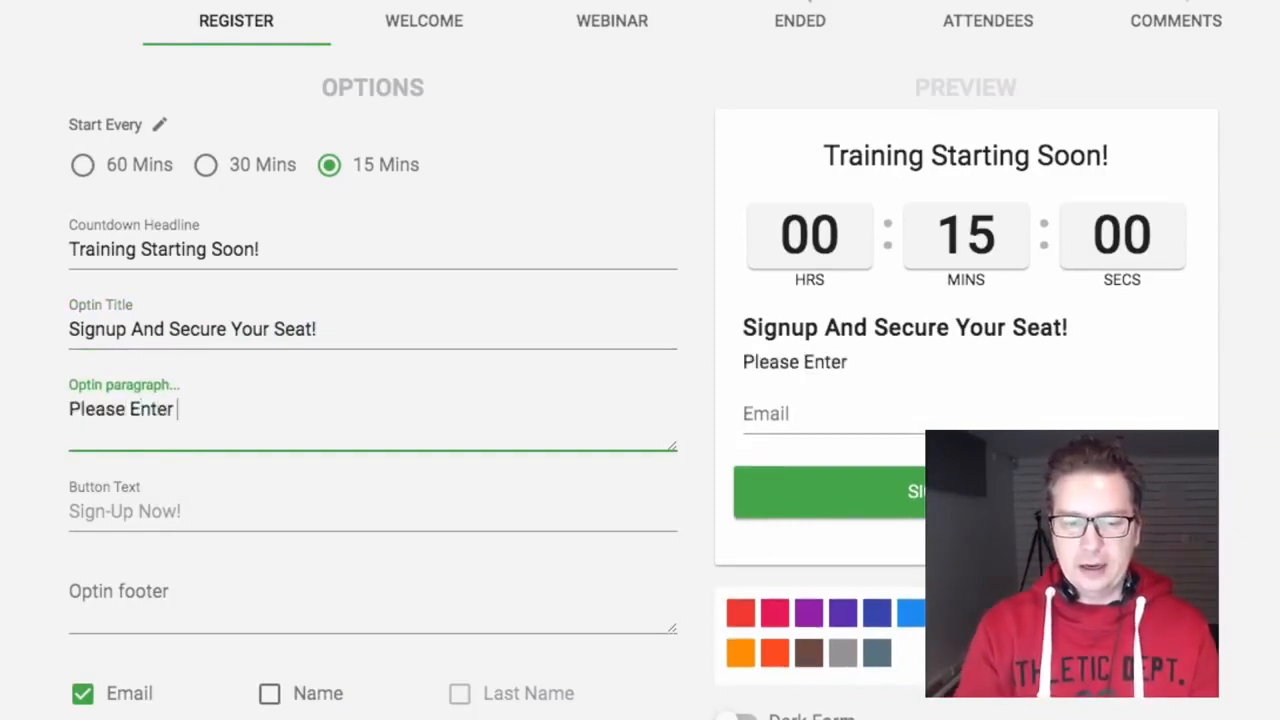
{"action": "type", "text": "your name and email t"}
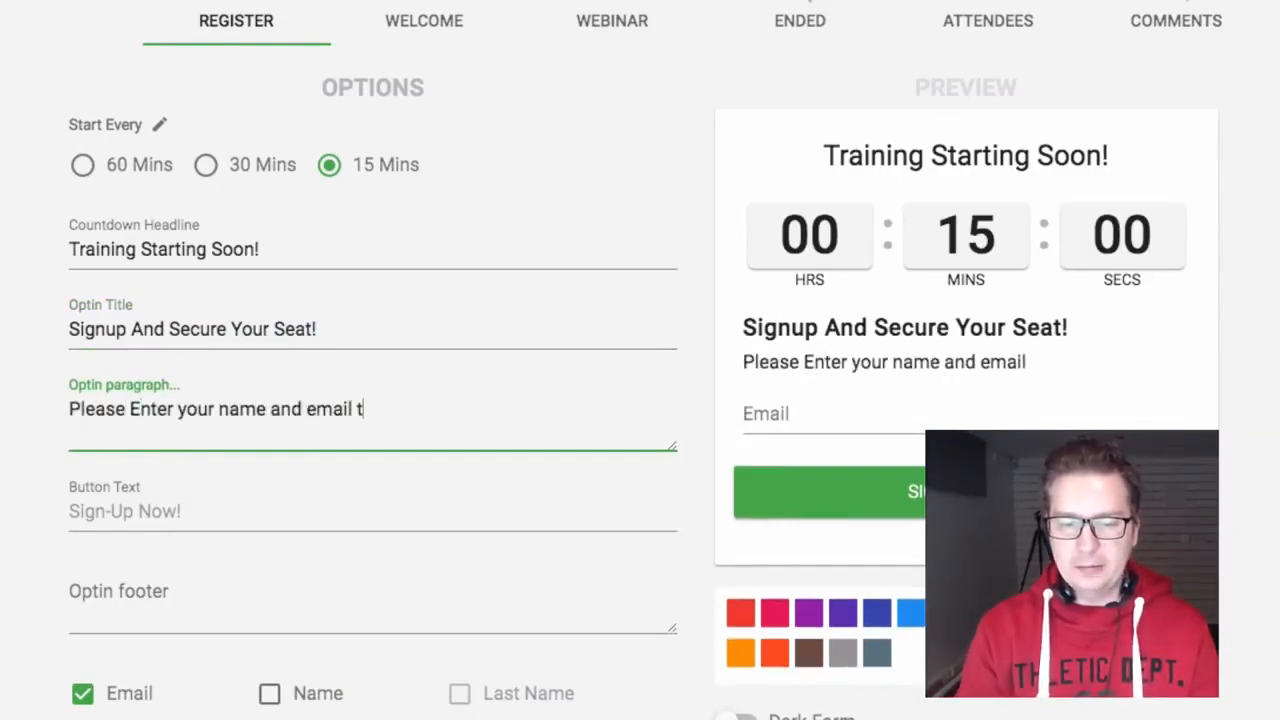
{"action": "type", "text": "o acce"}
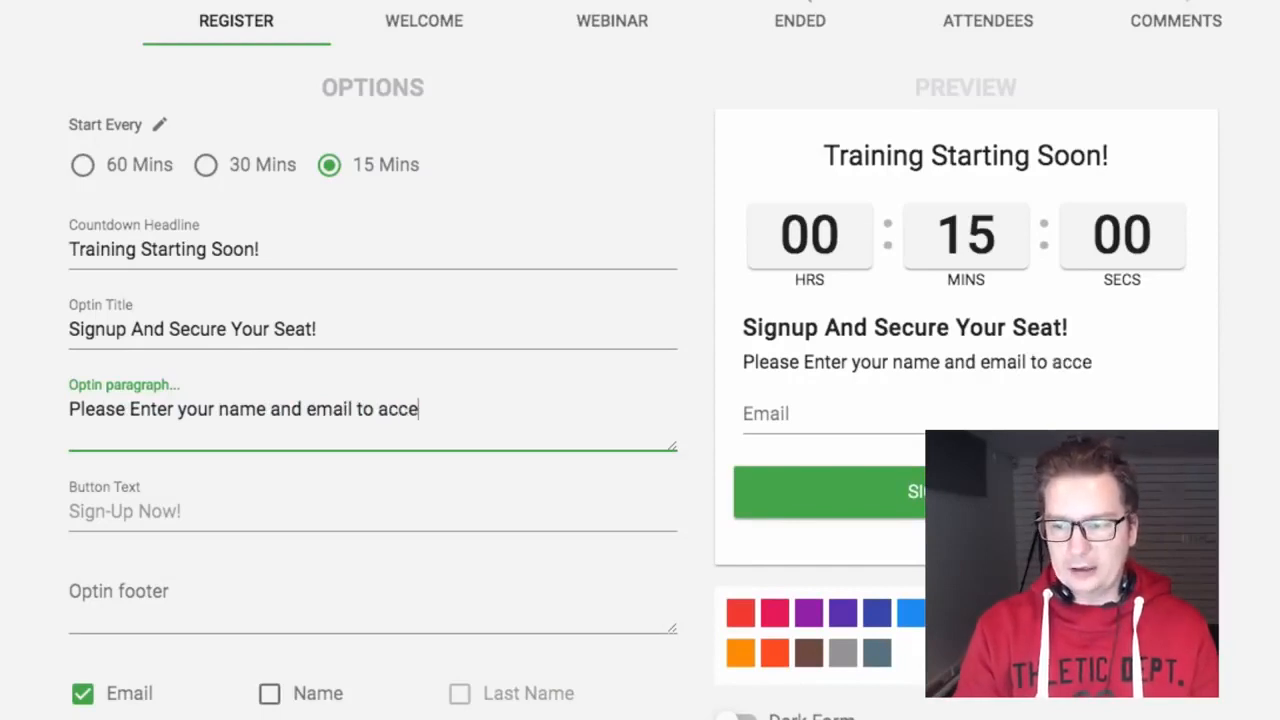
{"action": "type", "text": "ss"}
{"action": "key", "text": "BackSpace"}
{"action": "key", "text": "BackSpace"}
{"action": "key", "text": "BackSpace"}
{"action": "key", "text": "BackSpace"}
{"action": "key", "text": "BackSpace"}
{"action": "key", "text": "BackSpace"}
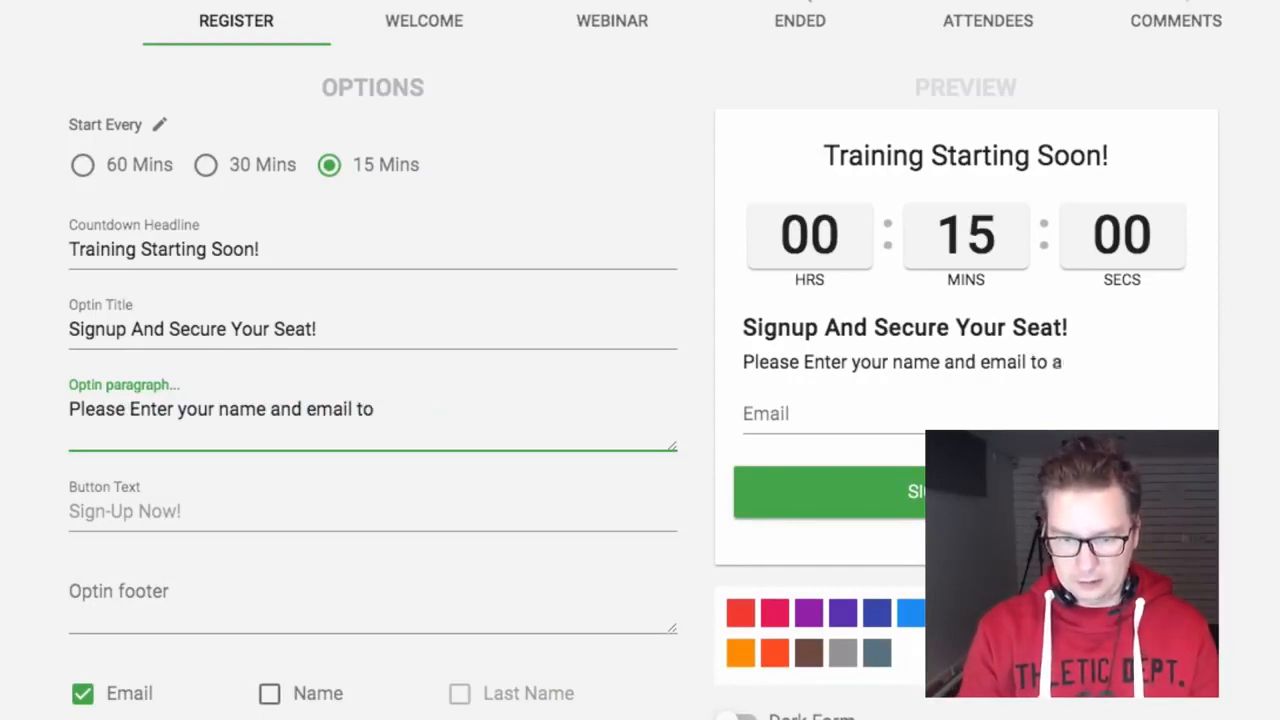
{"action": "type", "text": "secure your training"}
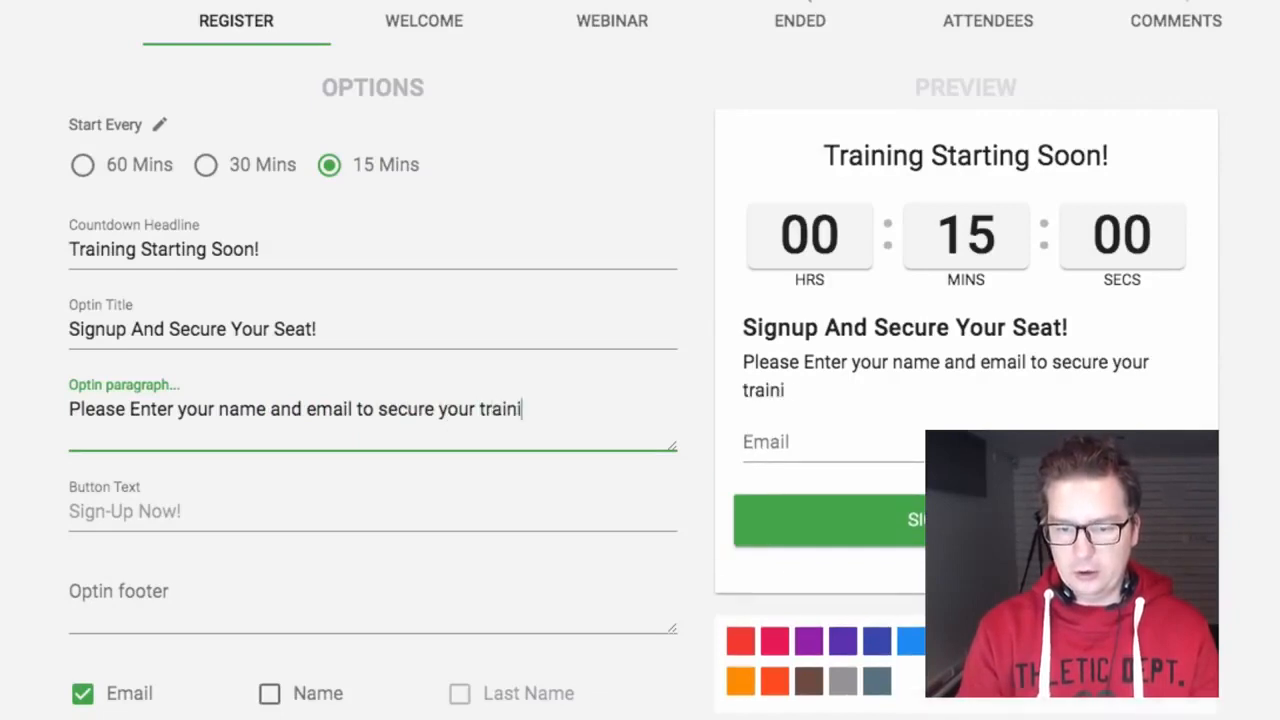
{"action": "key", "text": "BackSpace"}
{"action": "key", "text": "BackSpace"}
{"action": "key", "text": "BackSpace"}
{"action": "key", "text": "BackSpace"}
{"action": "key", "text": "BackSpace"}
{"action": "key", "text": "BackSpace"}
{"action": "key", "text": "BackSpace"}
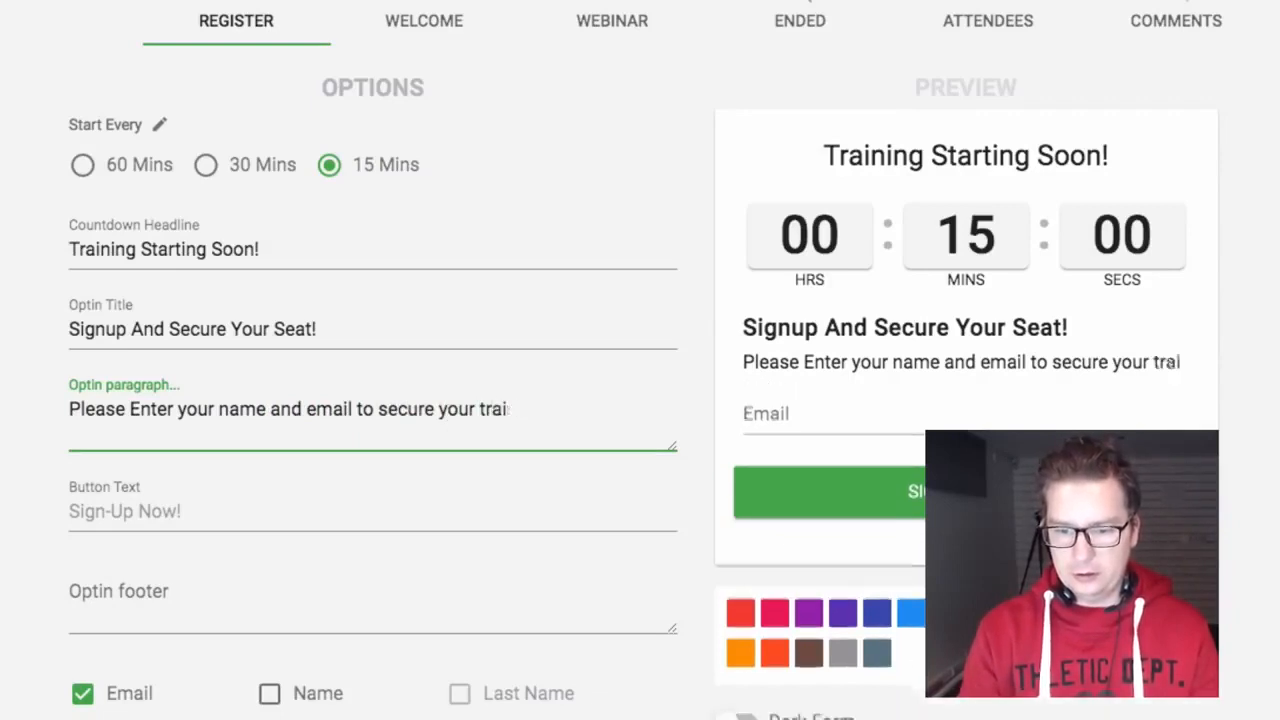
{"action": "key", "text": "BackSpace"}
{"action": "key", "text": "BackSpace"}
{"action": "type", "text": "acces"}
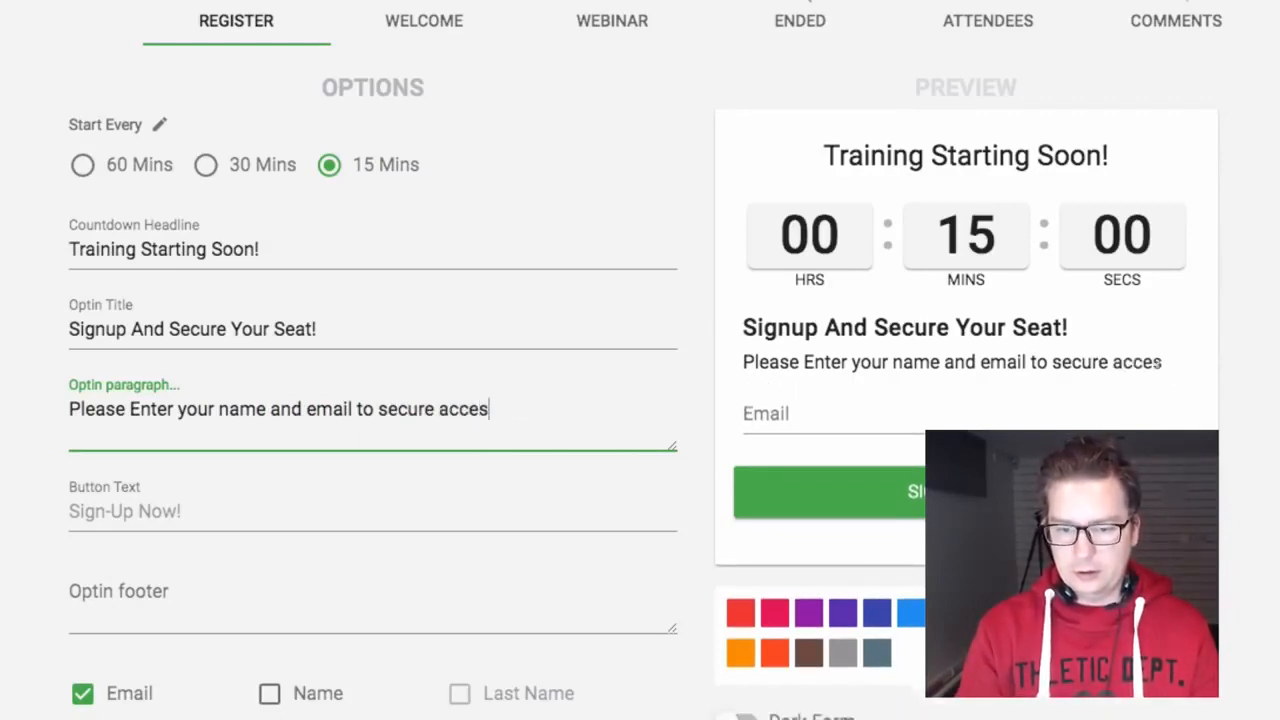
{"action": "type", "text": "s to the training."}
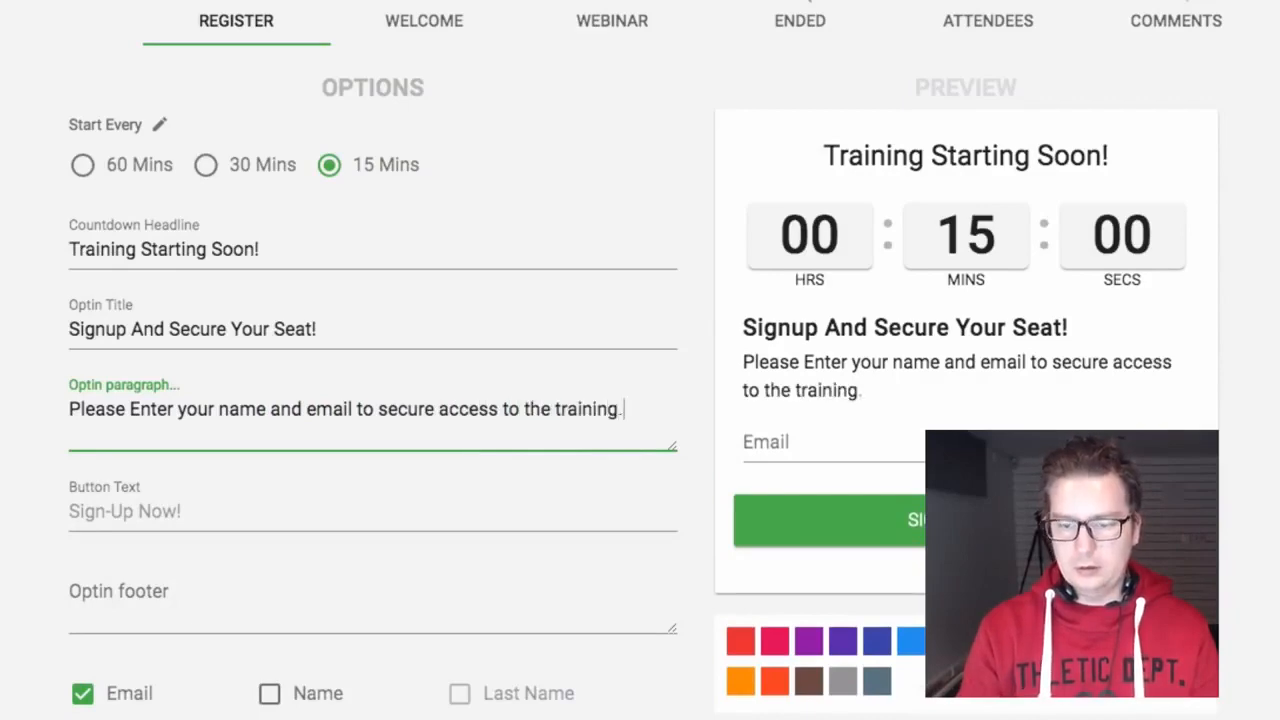
{"action": "scroll", "coordinate": [334, 400], "scroll_direction": "down", "scroll_amount": 3}
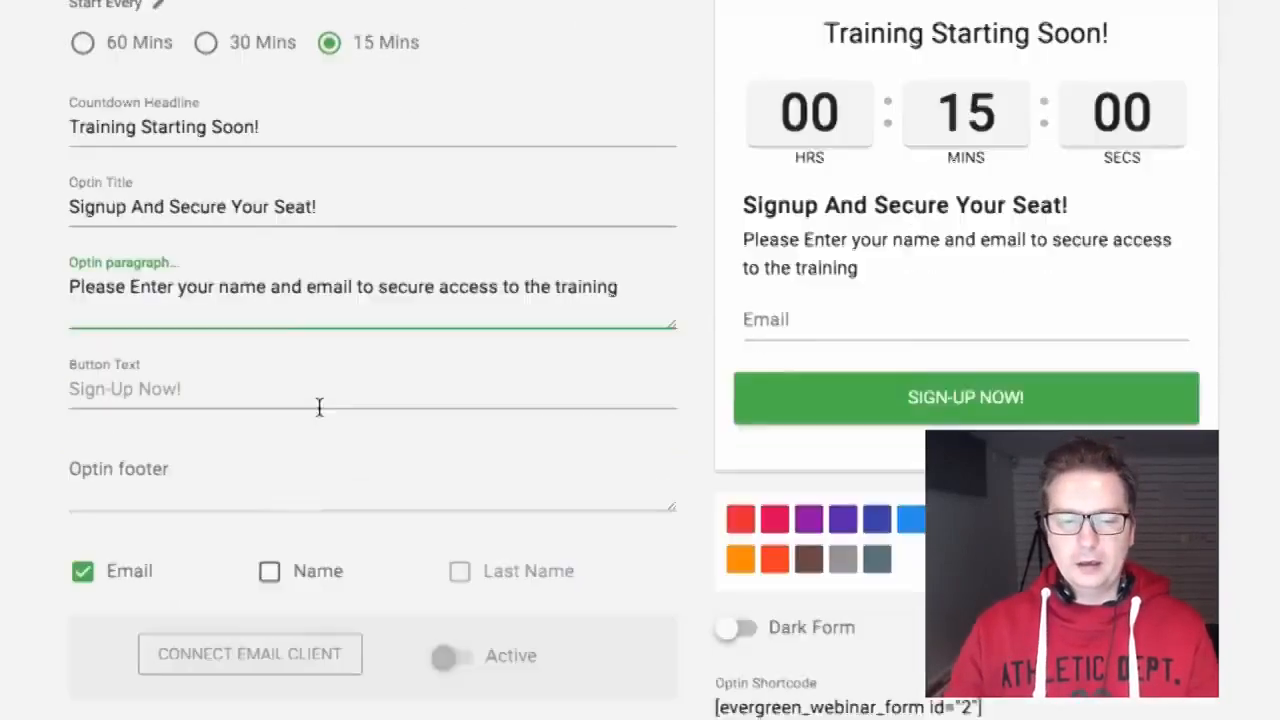
Step: Add a single Name field to the opt-in form, without a separate Last Name
{"action": "left_click", "coordinate": [270, 393]}
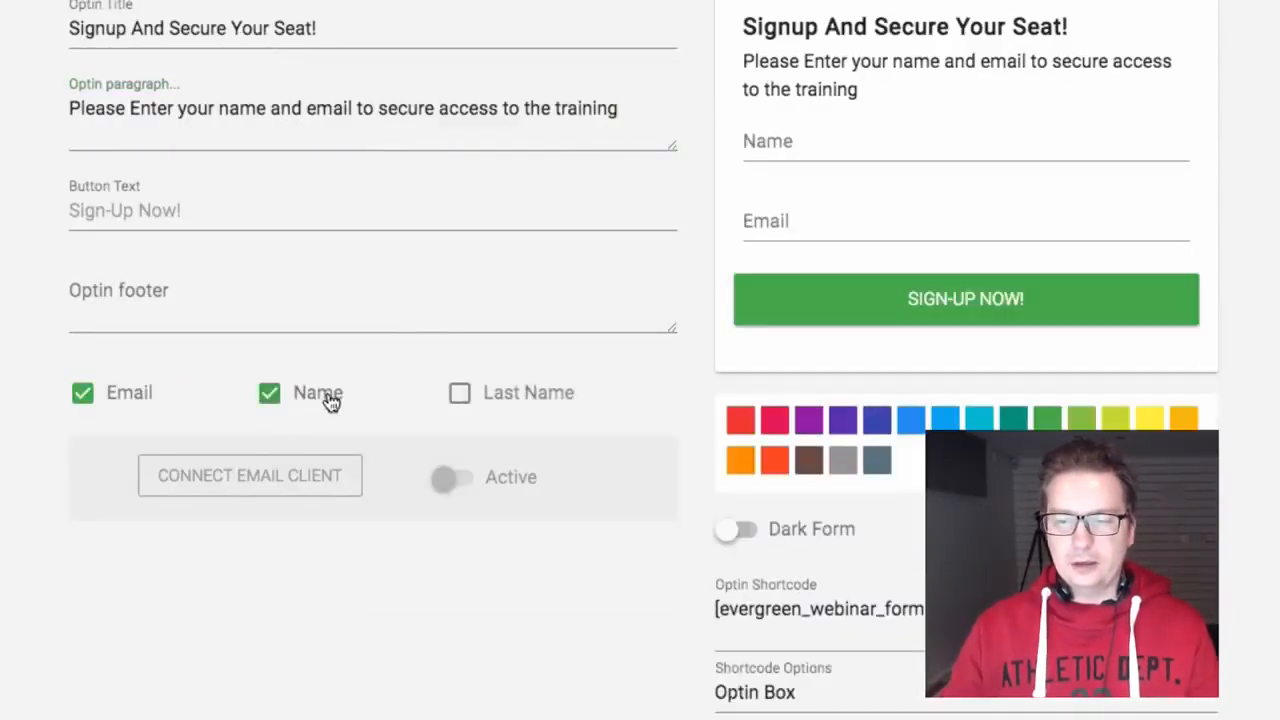
{"action": "left_click", "coordinate": [514, 395]}
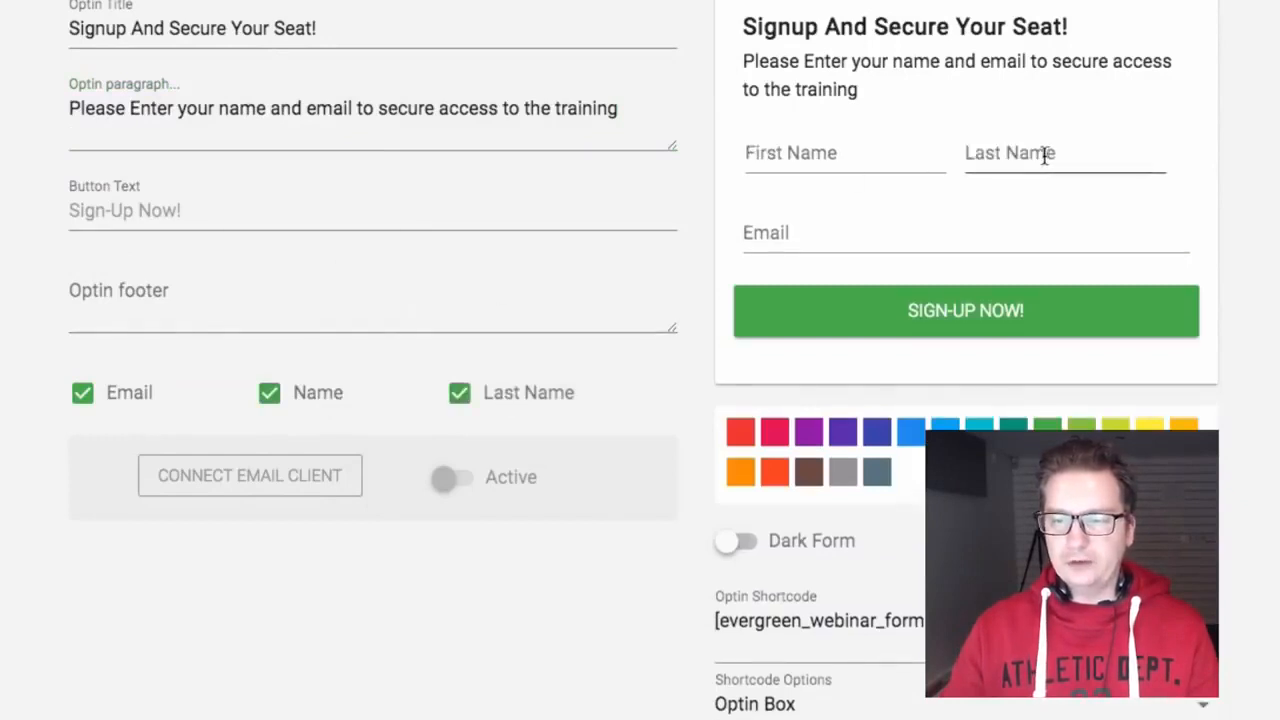
{"action": "left_click", "coordinate": [533, 392]}
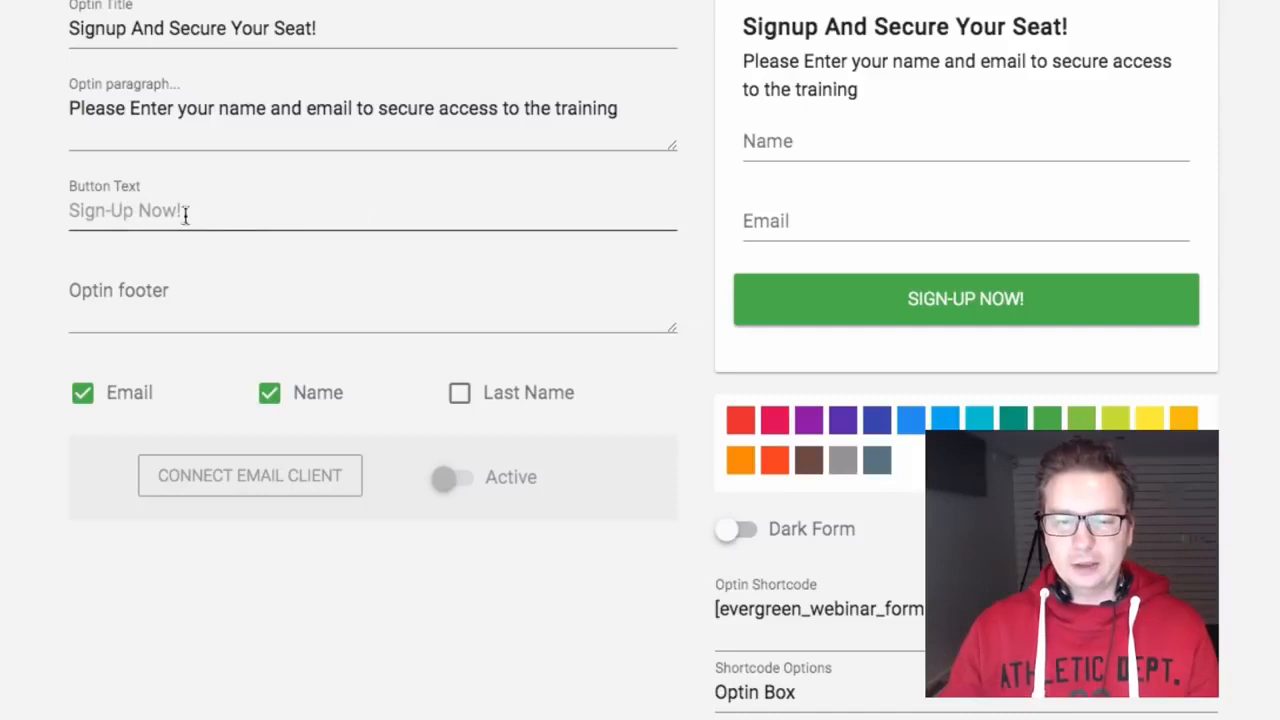
Step: Set the opt-in footer text to 'Don't Miss Out!'
{"action": "left_click", "coordinate": [205, 314]}
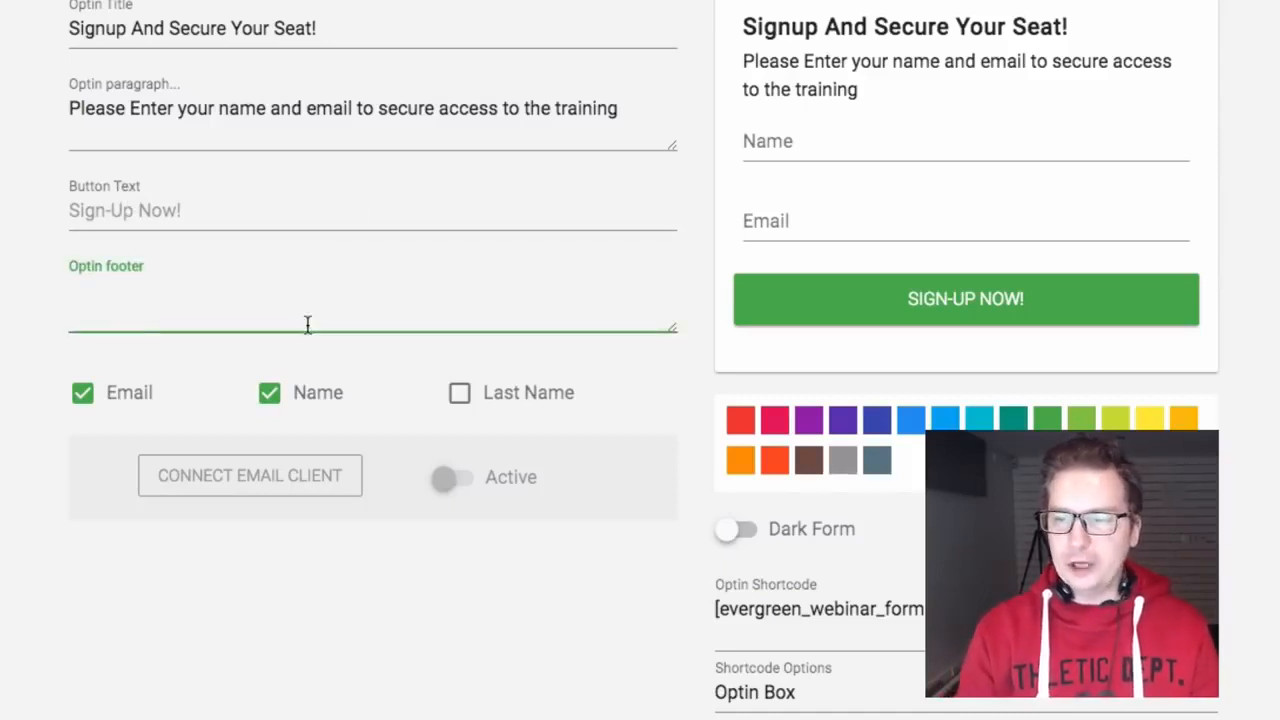
{"action": "type", "text": "Your"}
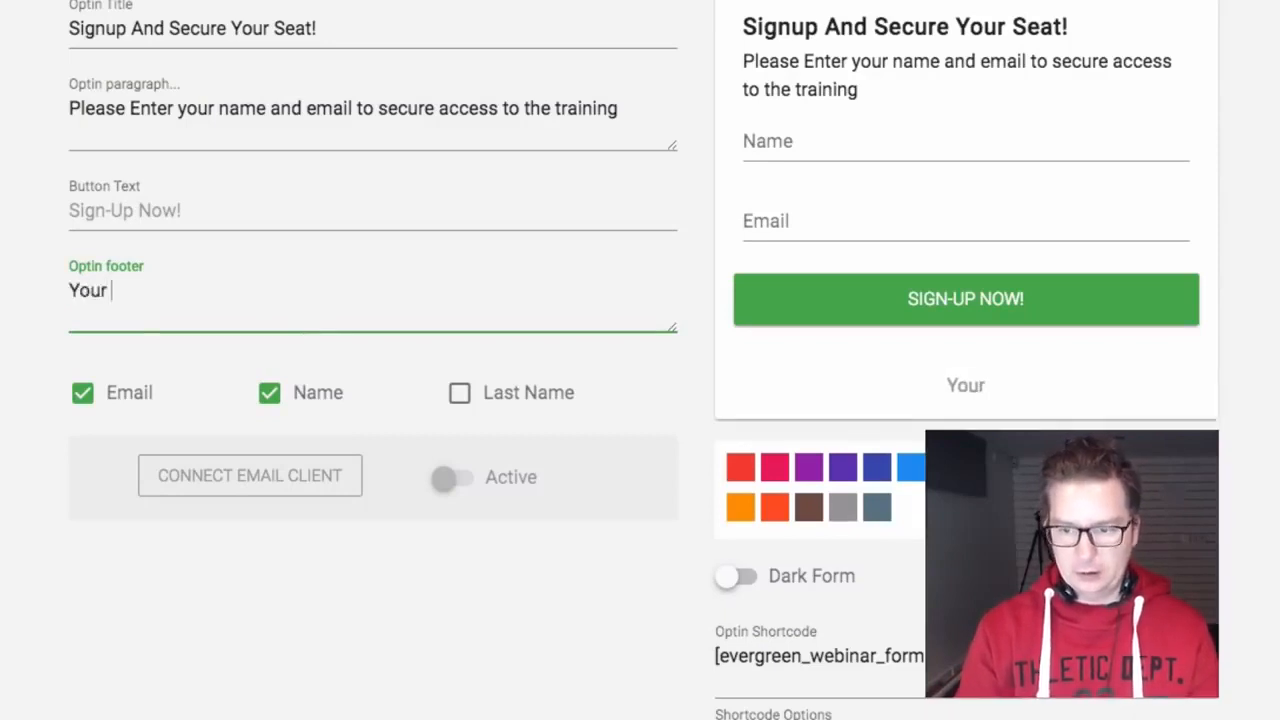
{"action": "key", "text": "BackSpace"}
{"action": "key", "text": "BackSpace"}
{"action": "key", "text": "BackSpace"}
{"action": "key", "text": "BackSpace"}
{"action": "key", "text": "BackSpace"}
{"action": "type", "text": "Don"}
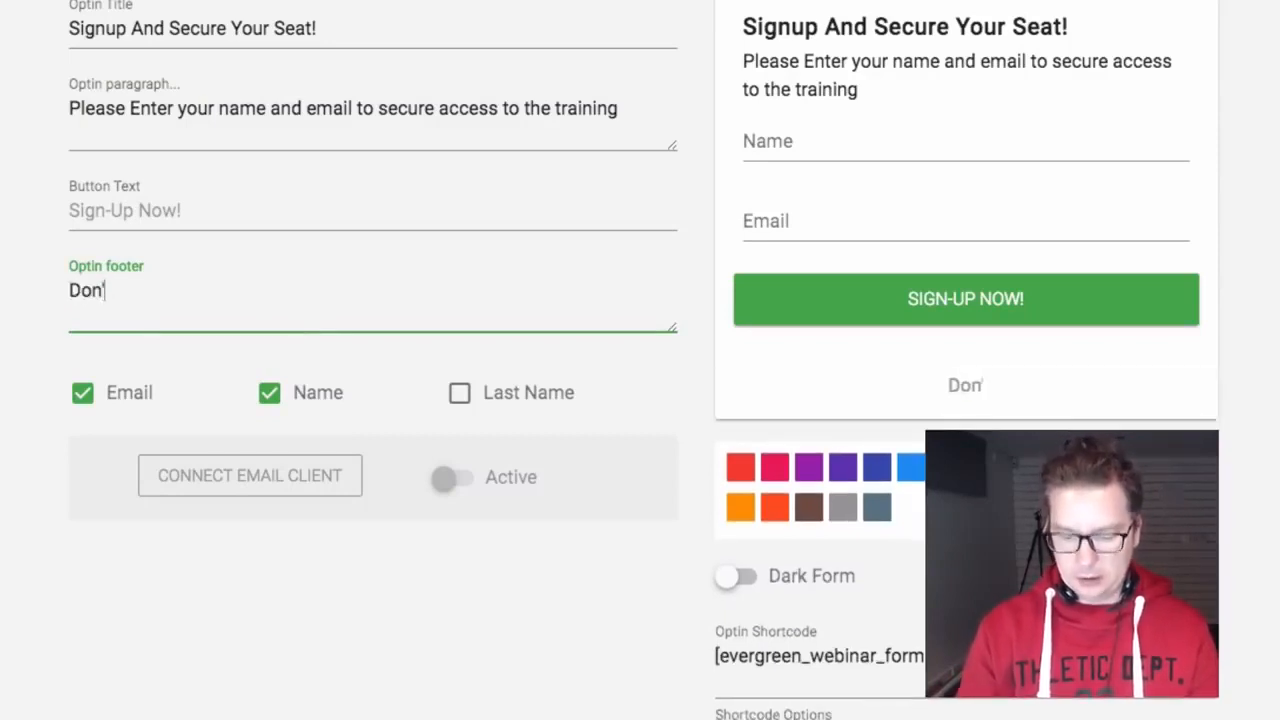
{"action": "type", "text": "'t"}
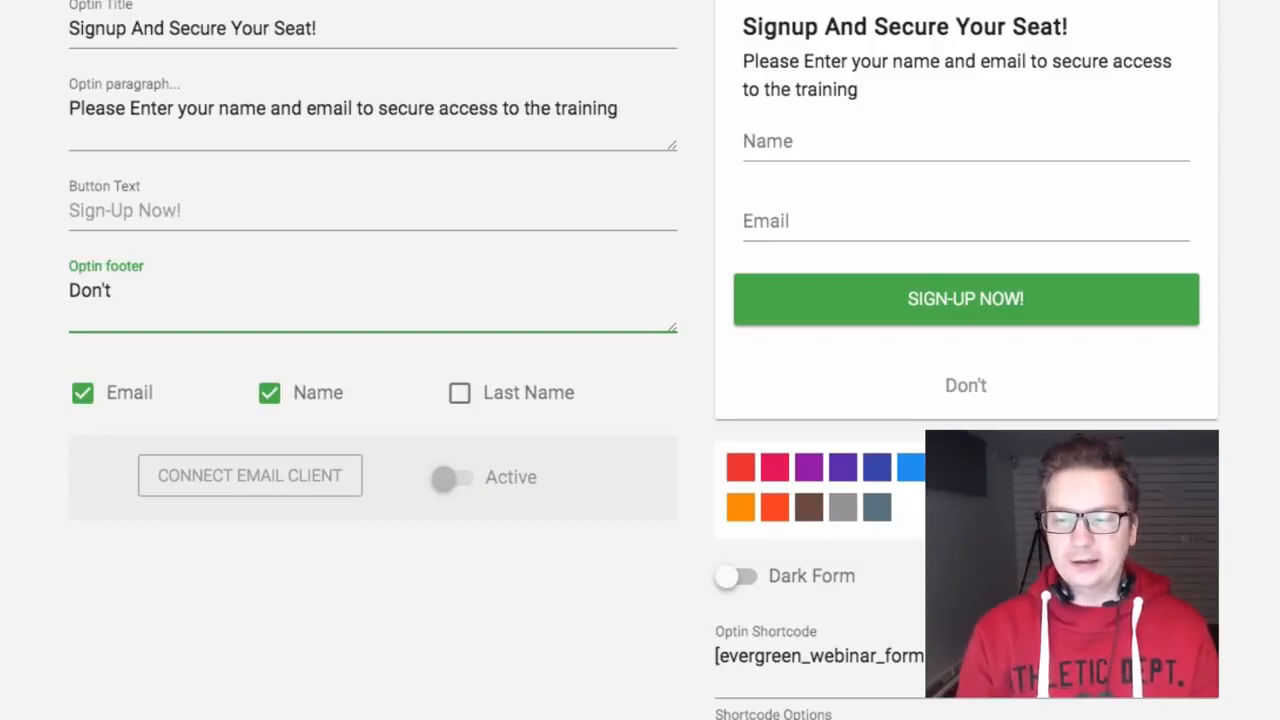
{"action": "type", "text": "Miss Out!"}
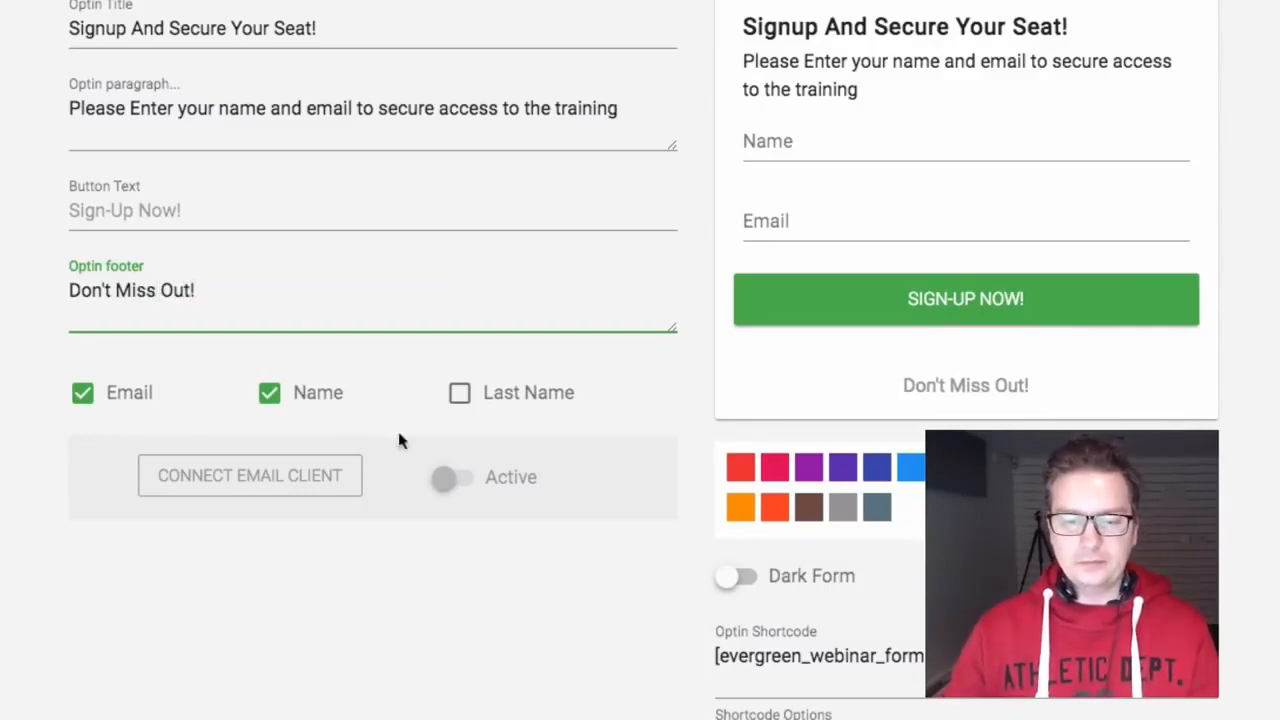
{"action": "scroll", "coordinate": [330, 452], "scroll_direction": "down", "scroll_amount": 1}
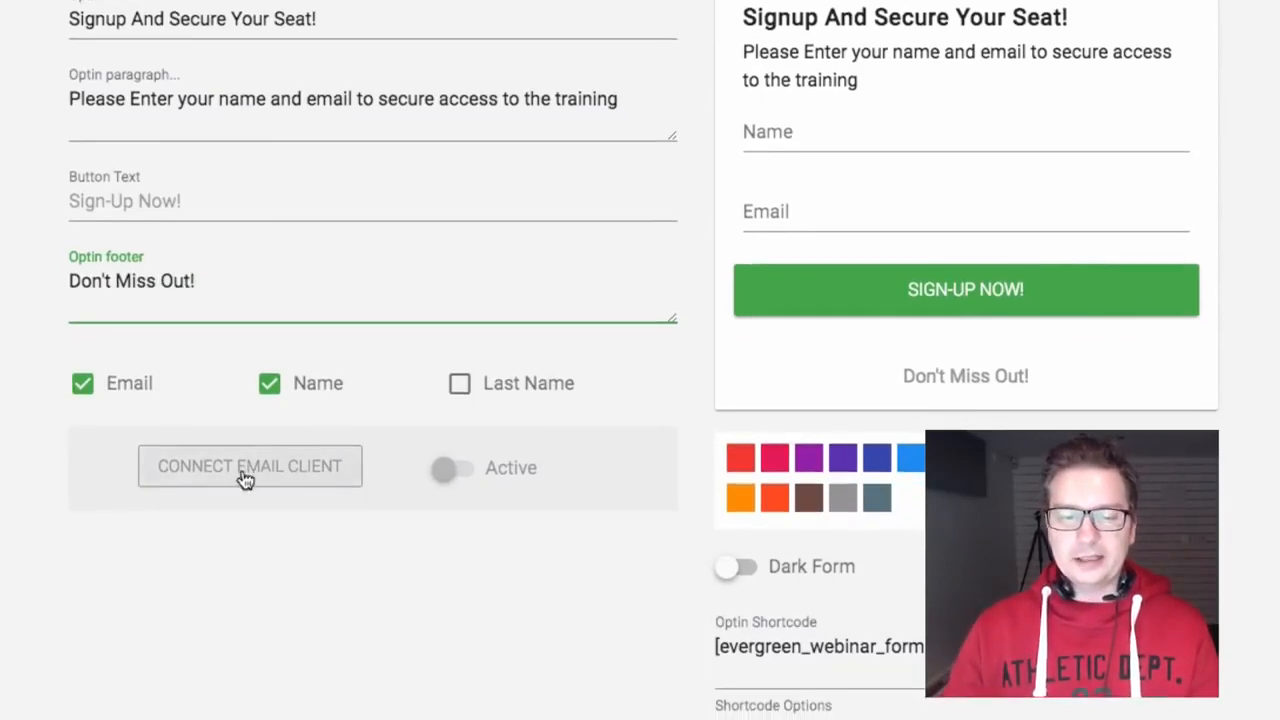
Step: Connect the email service by pasting the copied Infusionsoft HTML opt-in form code
{"action": "left_click", "coordinate": [274, 468]}
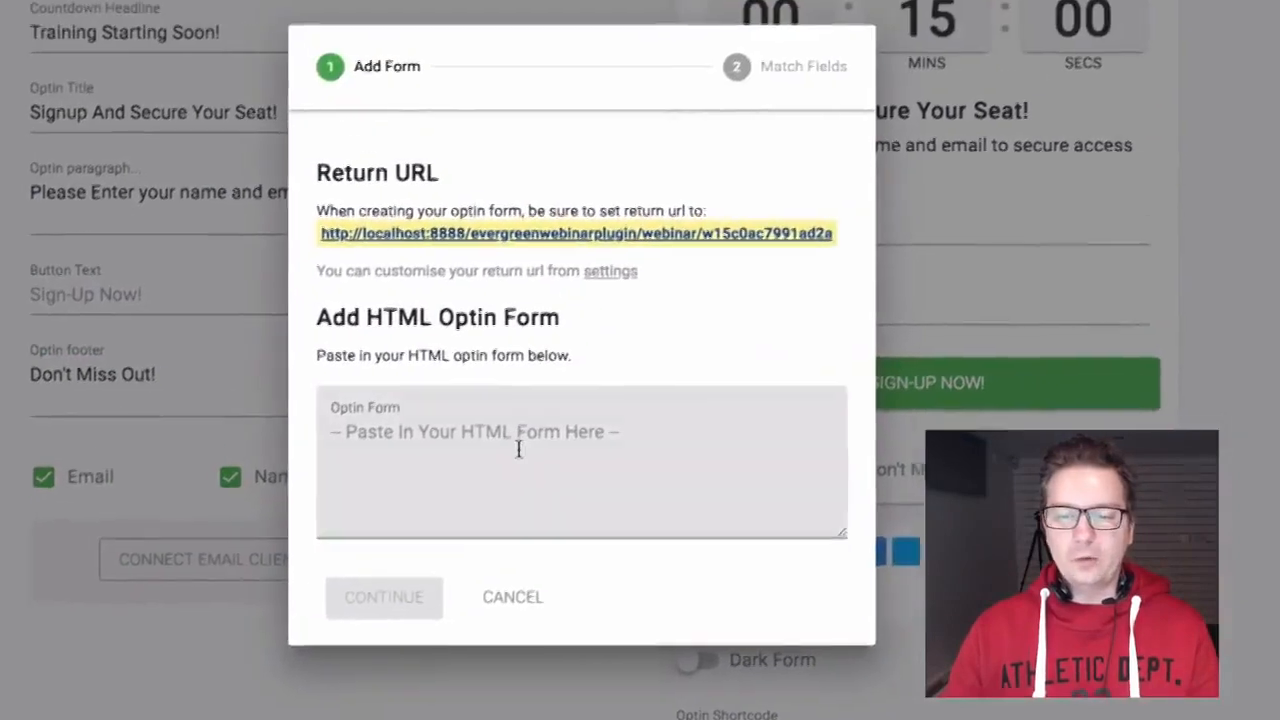
{"action": "left_click", "coordinate": [520, 449]}
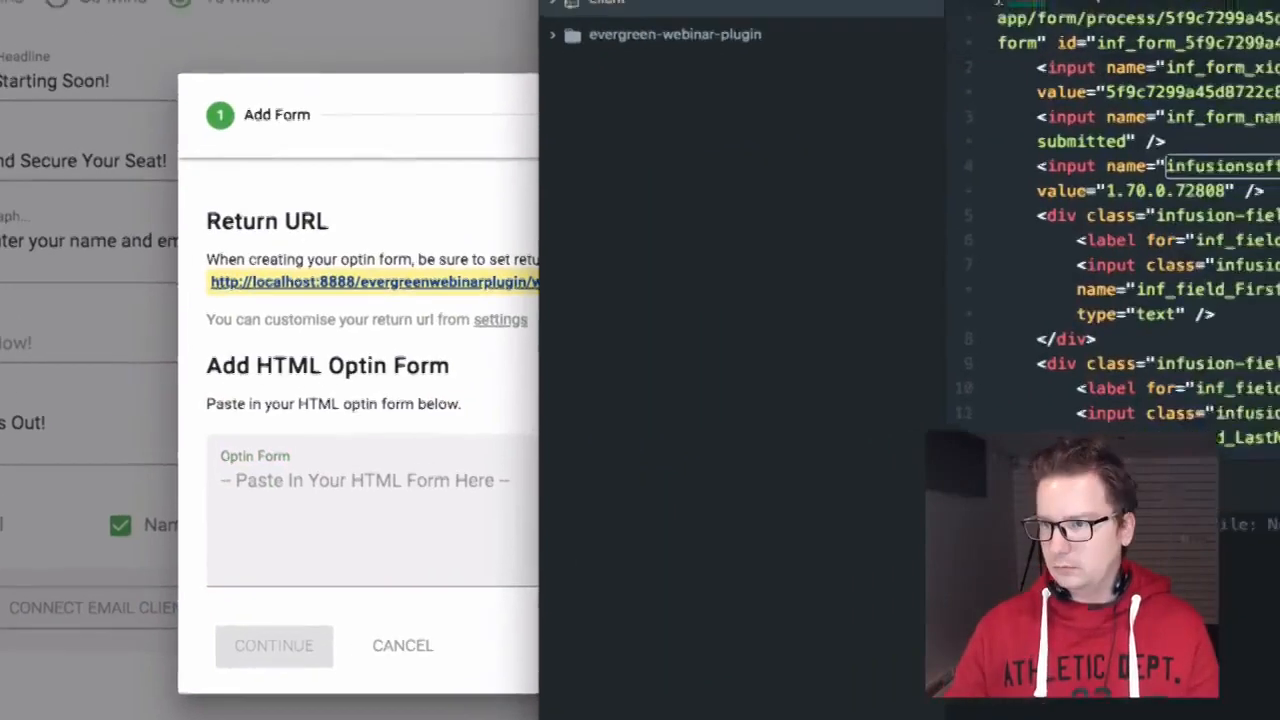
{"action": "scroll", "coordinate": [1012, 228], "scroll_direction": "down", "scroll_amount": 5}
{"action": "scroll", "coordinate": [1012, 230], "scroll_direction": "down", "scroll_amount": 3}
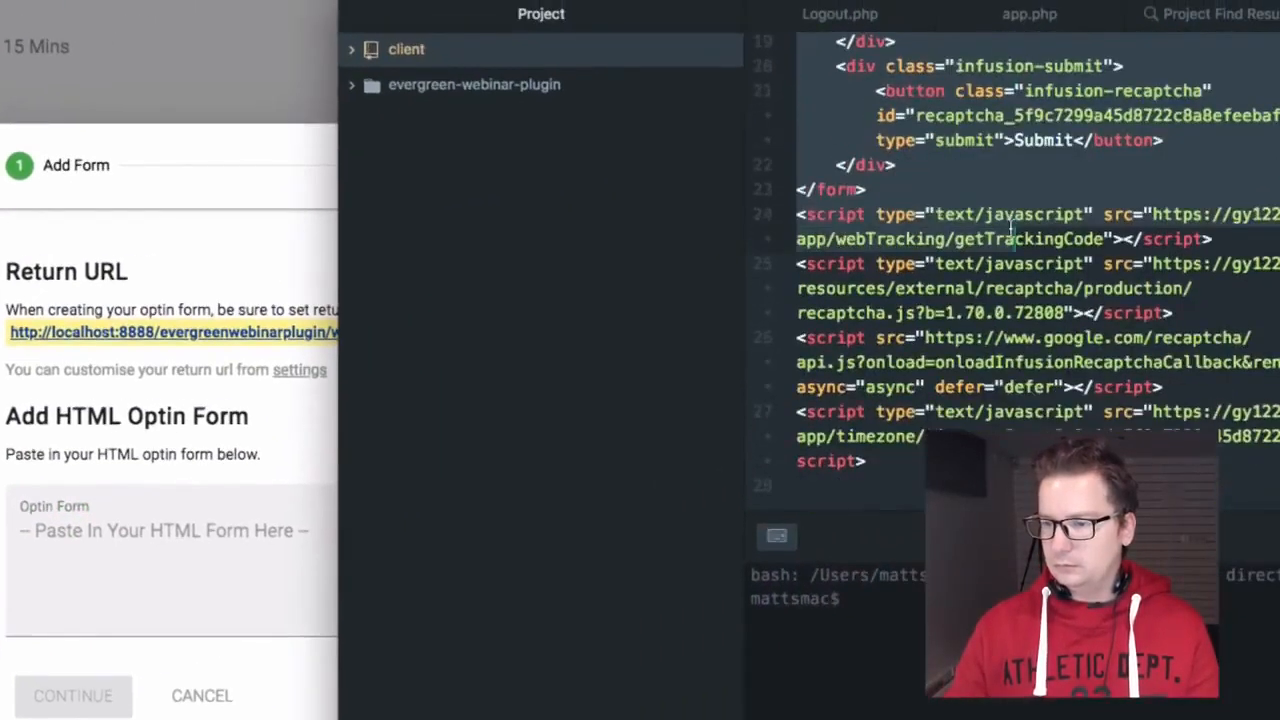
{"action": "scroll", "coordinate": [1012, 230], "scroll_direction": "up", "scroll_amount": 4}
{"action": "left_click_drag", "start_coordinate": [1012, 230], "coordinate": [912, 348]}
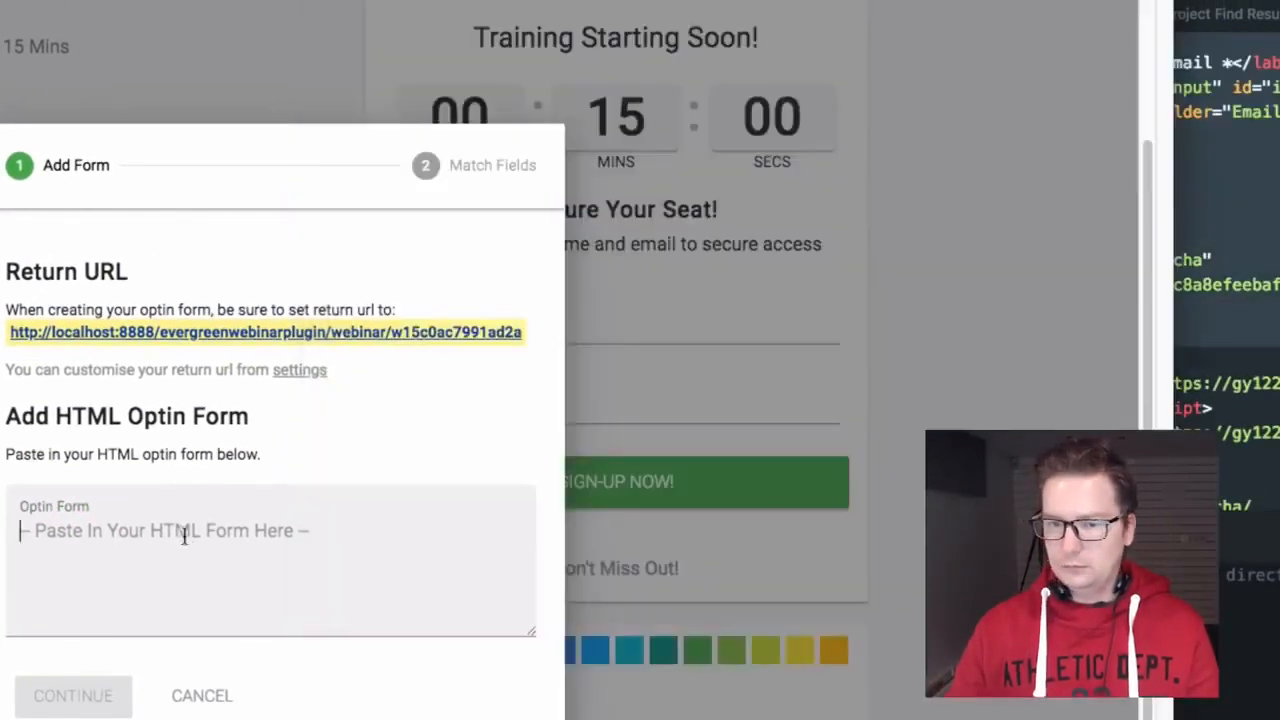
{"action": "left_click", "coordinate": [186, 534]}
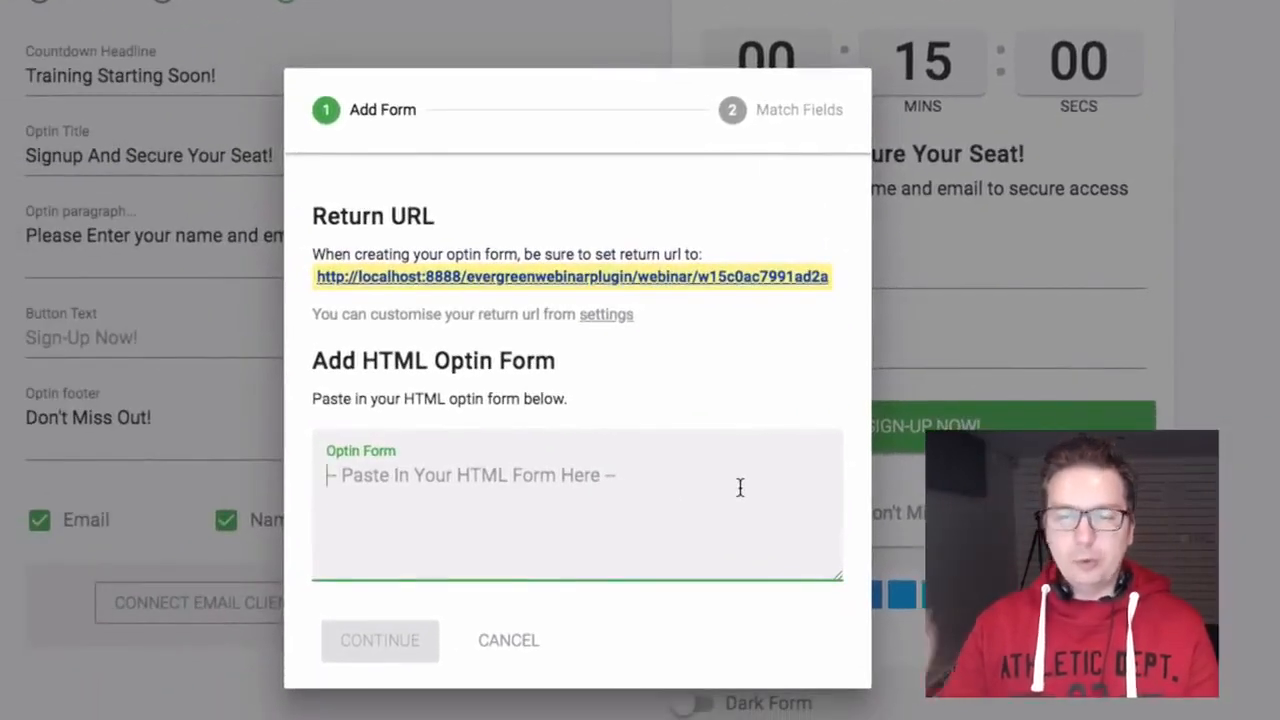
{"action": "key", "text": "ctrl+v"}
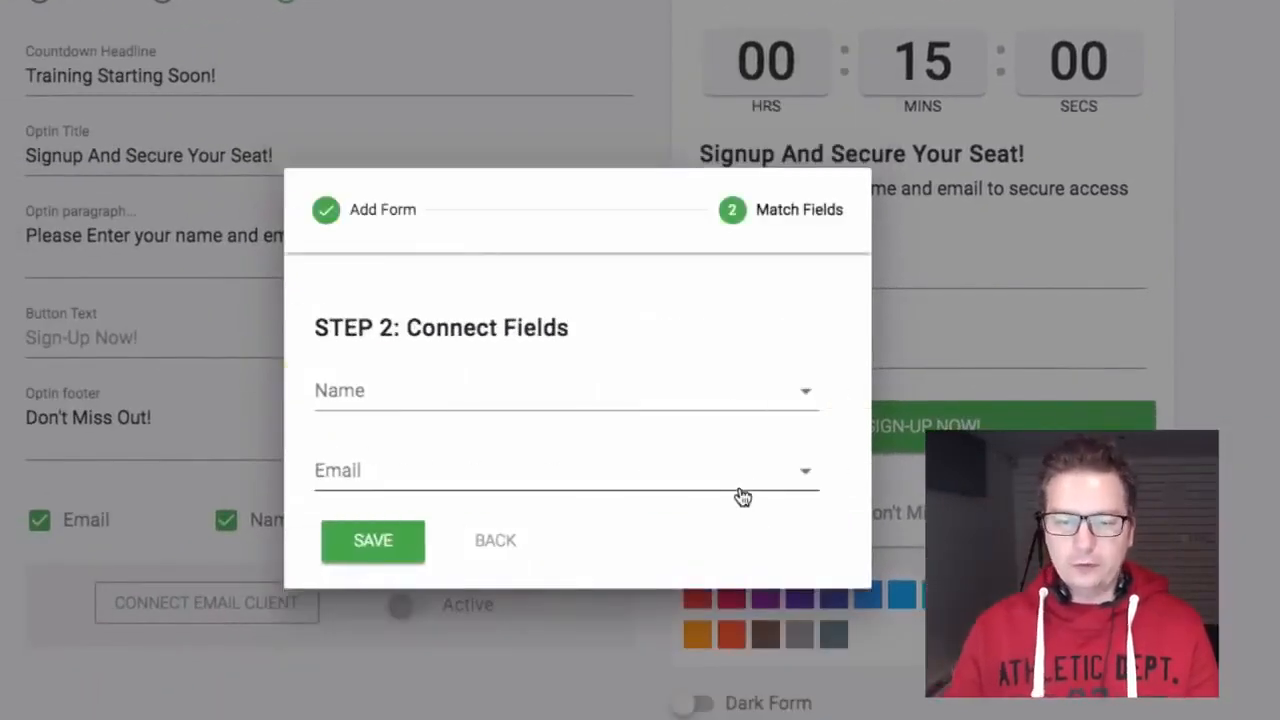
{"action": "left_click", "coordinate": [505, 541]}
{"action": "scroll", "coordinate": [451, 540], "scroll_direction": "up", "scroll_amount": 5}
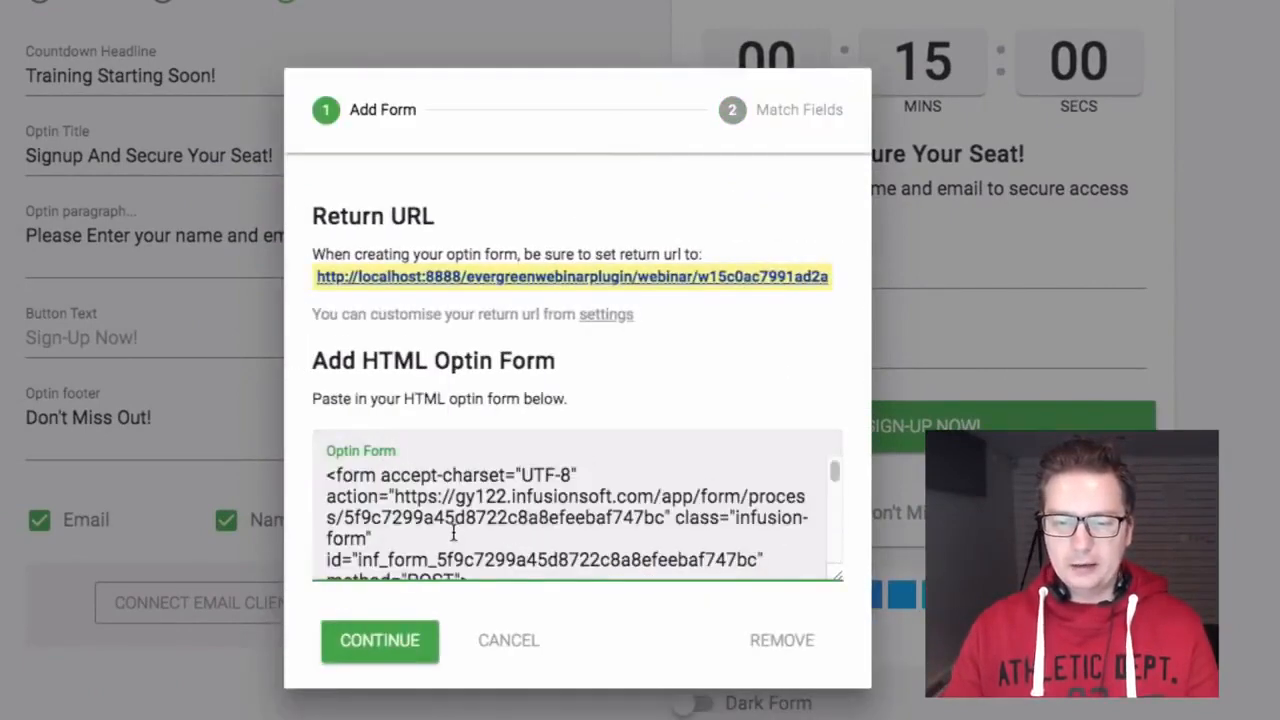
{"action": "scroll", "coordinate": [455, 535], "scroll_direction": "down", "scroll_amount": 5}
{"action": "left_click", "coordinate": [460, 532]}
{"action": "left_click", "coordinate": [397, 640]}
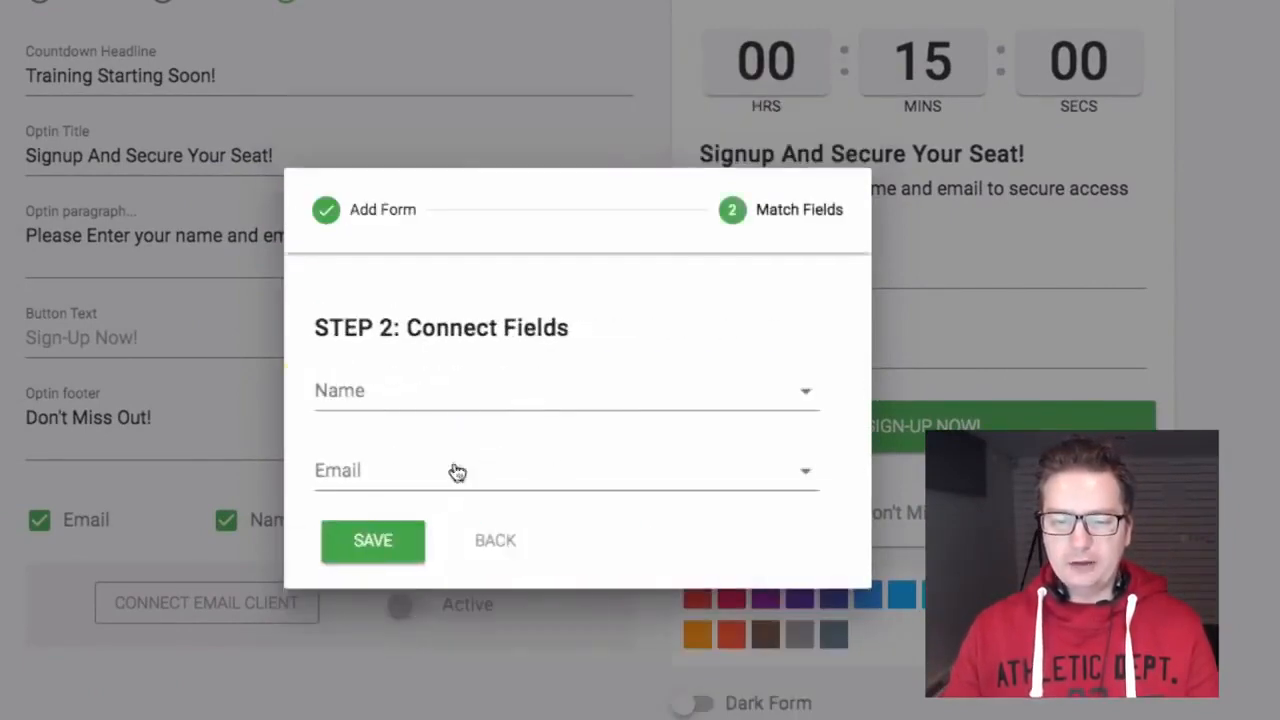
Step: Map Name to inf_field_FirstName and Email to inf_field_Email, then save the matching
{"action": "left_click", "coordinate": [514, 400]}
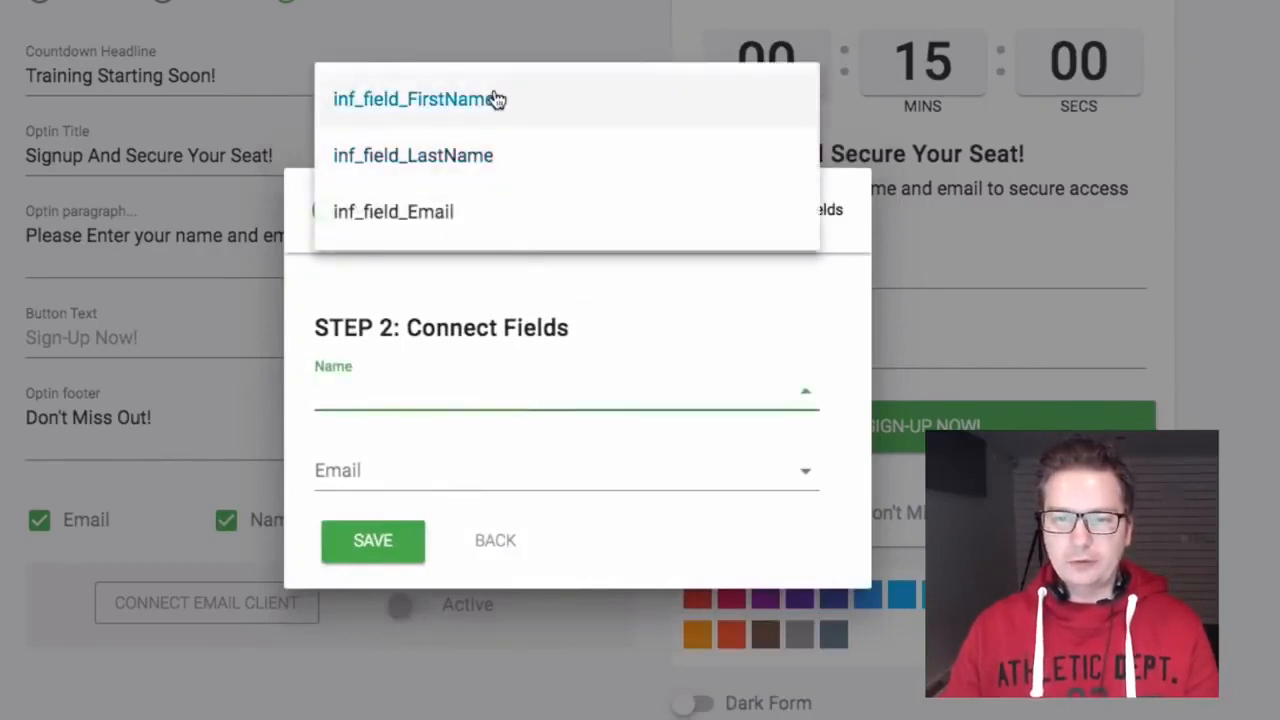
{"action": "left_click", "coordinate": [551, 104]}
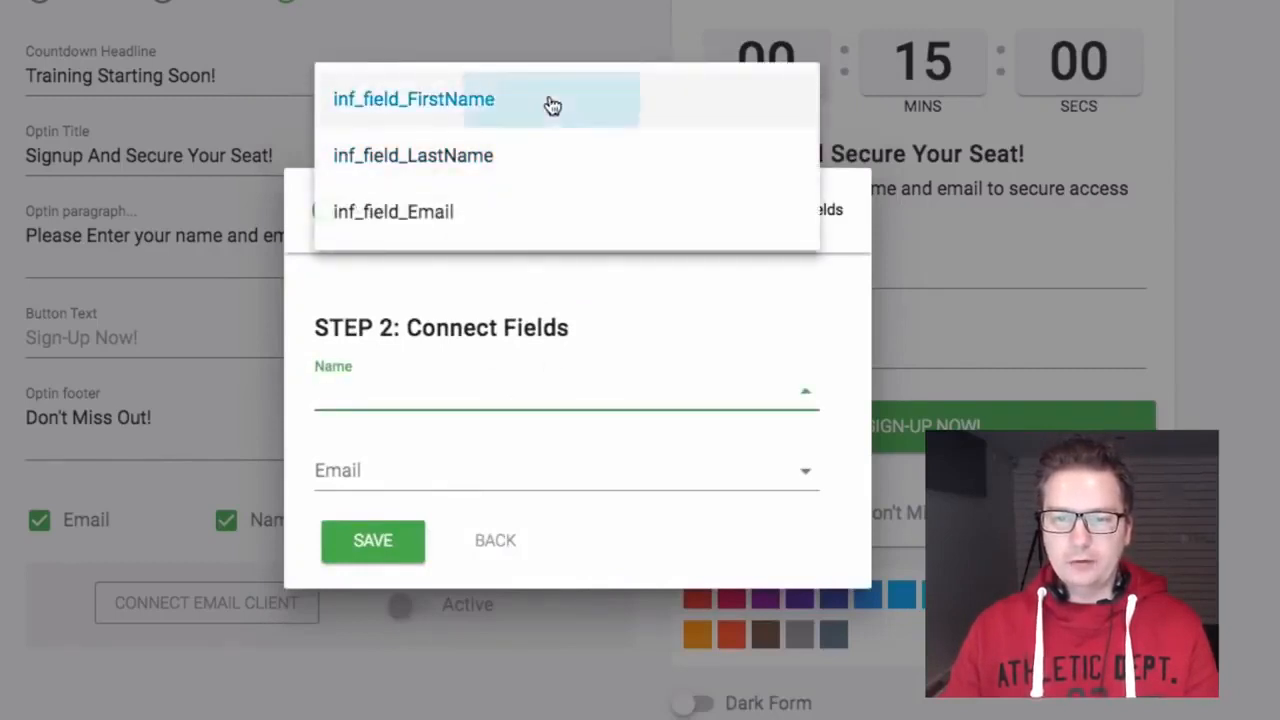
{"action": "left_click", "coordinate": [480, 474]}
{"action": "left_click", "coordinate": [516, 234]}
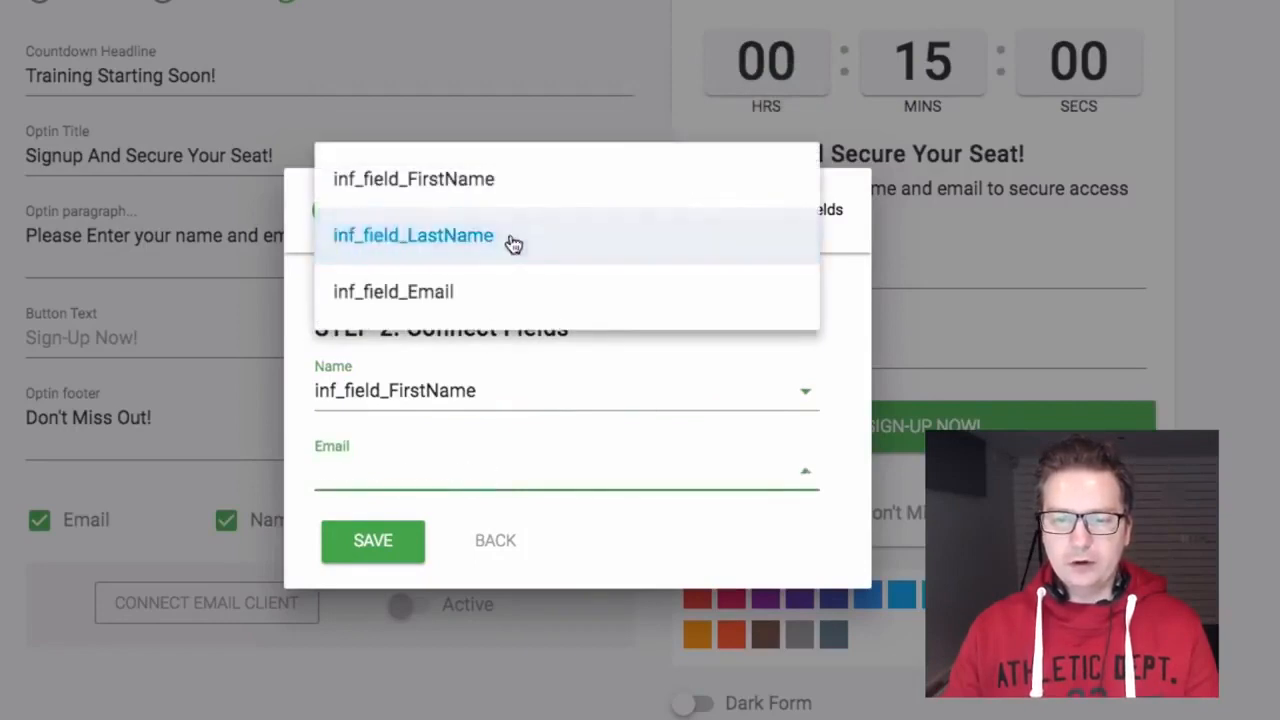
{"action": "left_click", "coordinate": [519, 474]}
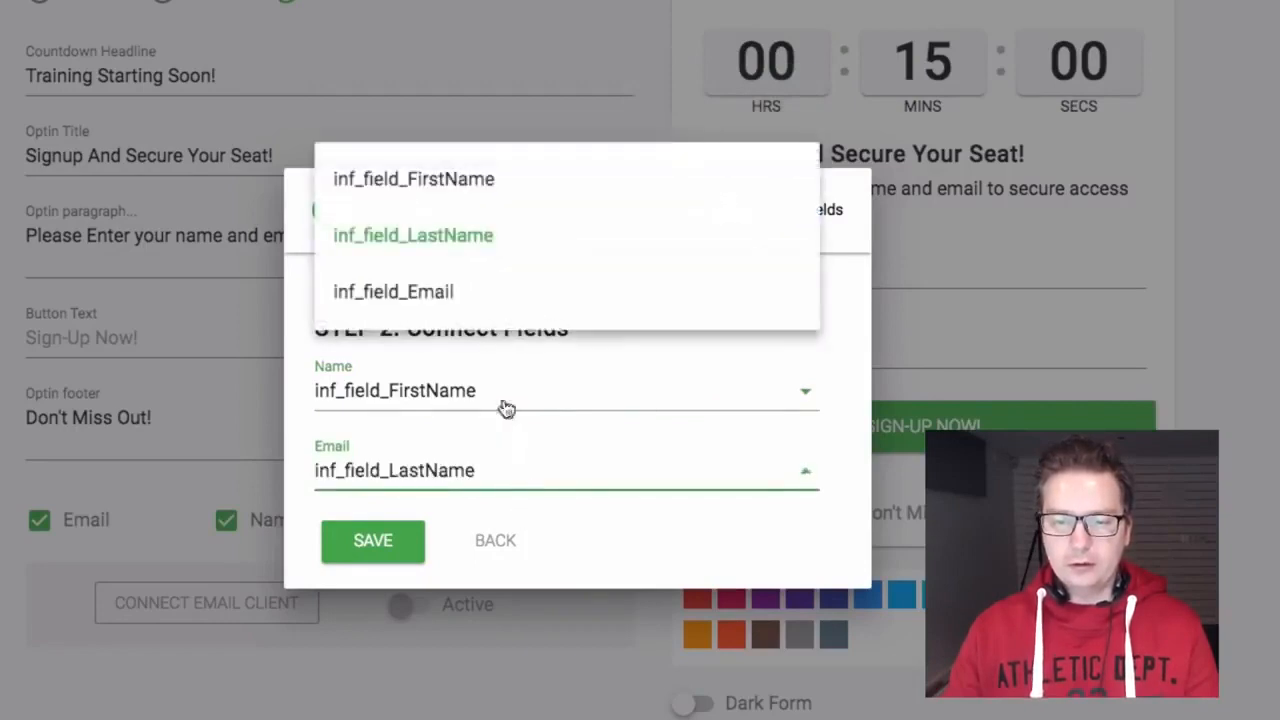
{"action": "left_click", "coordinate": [489, 292]}
{"action": "left_click", "coordinate": [371, 543]}
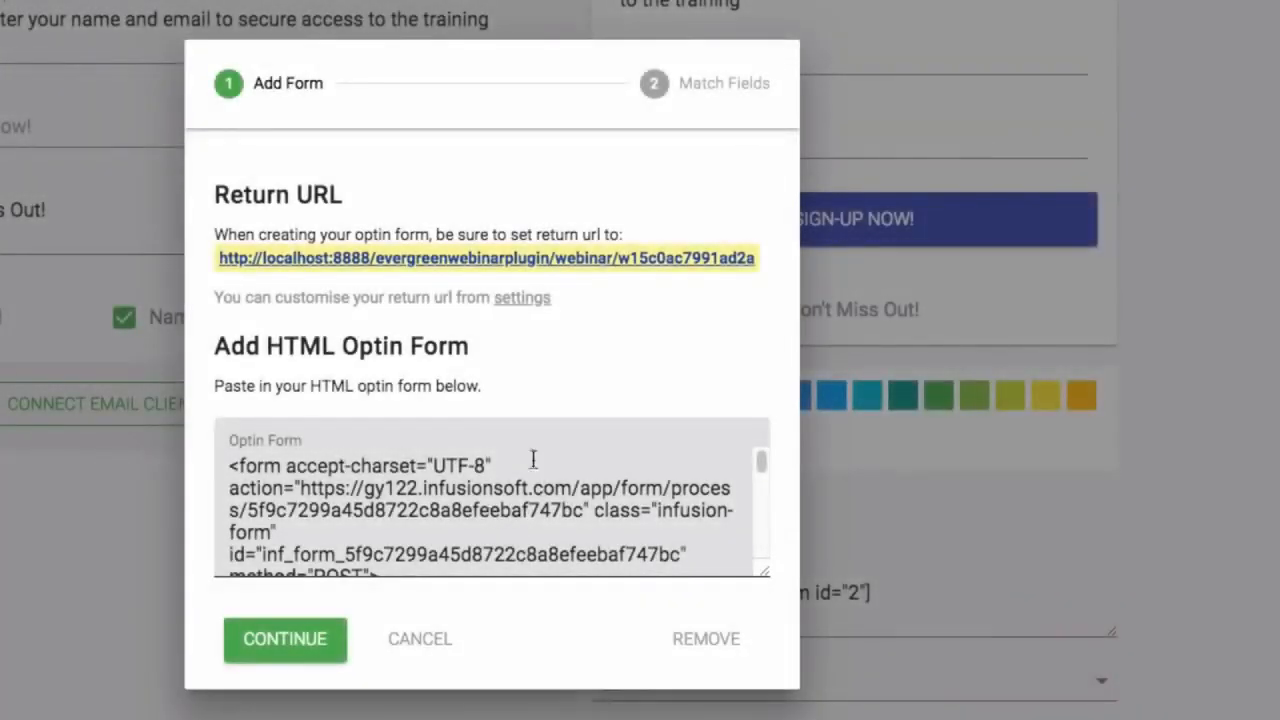
Step: Select the return URL, confirm the Name and Email mappings unchanged, and save the connection again
{"action": "left_click_drag", "start_coordinate": [228, 197], "coordinate": [466, 205]}
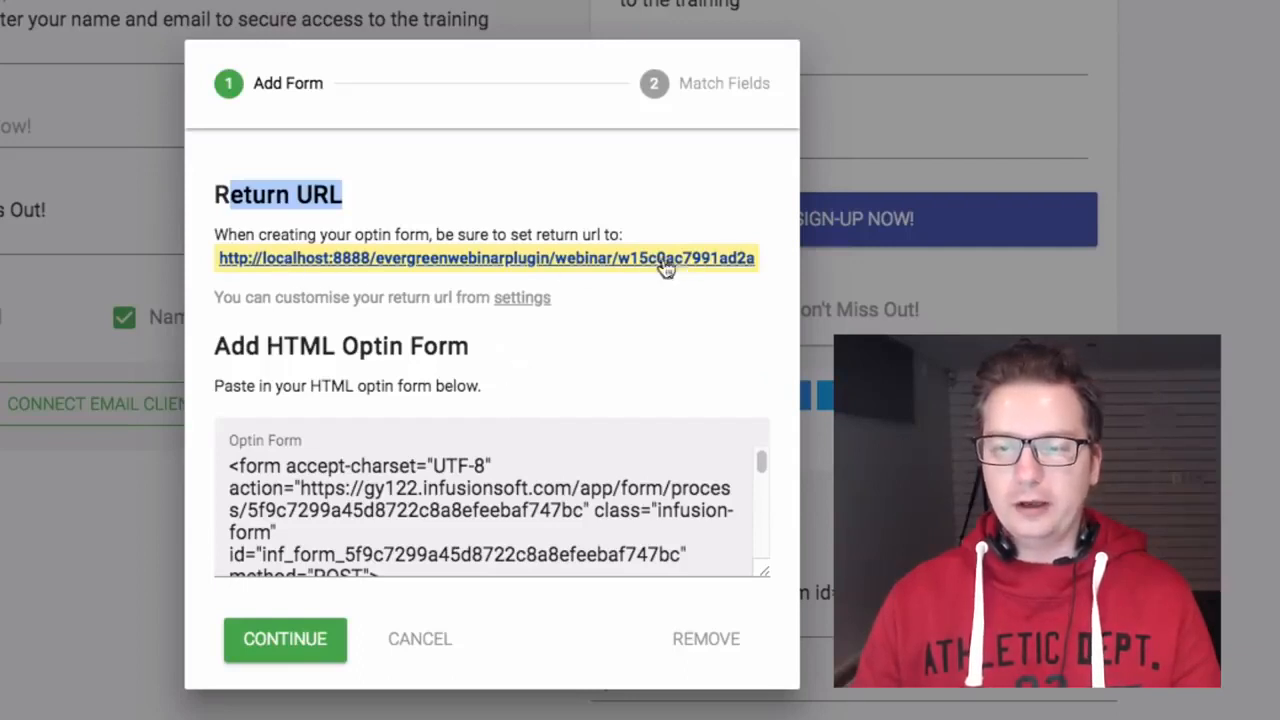
{"action": "left_click_drag", "start_coordinate": [763, 262], "coordinate": [228, 260]}
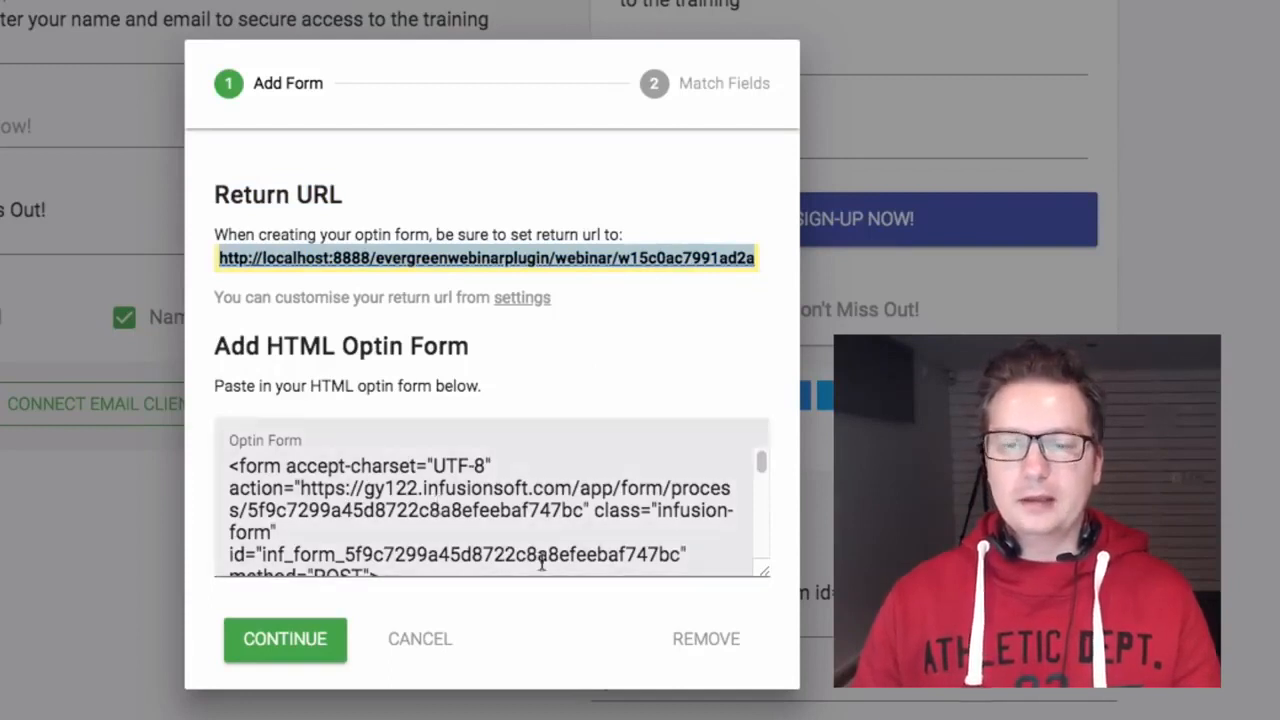
{"action": "left_click", "coordinate": [313, 648]}
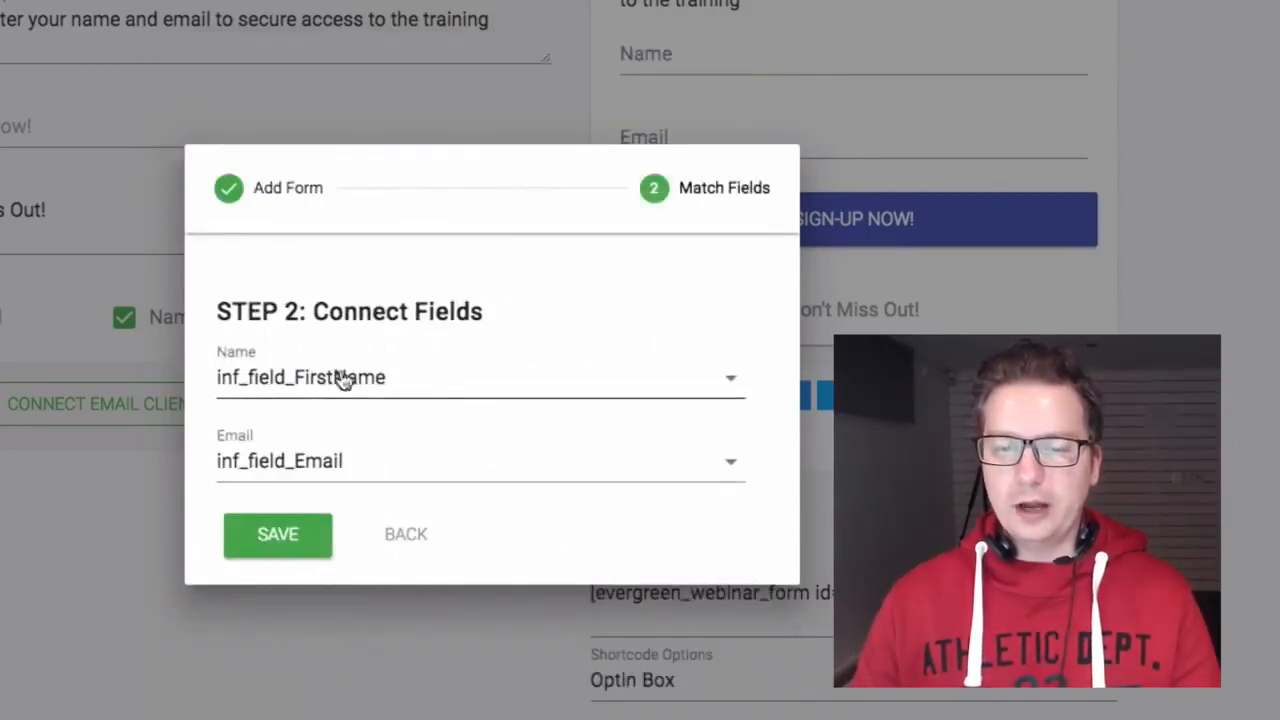
{"action": "left_click", "coordinate": [437, 386]}
{"action": "left_click", "coordinate": [754, 414]}
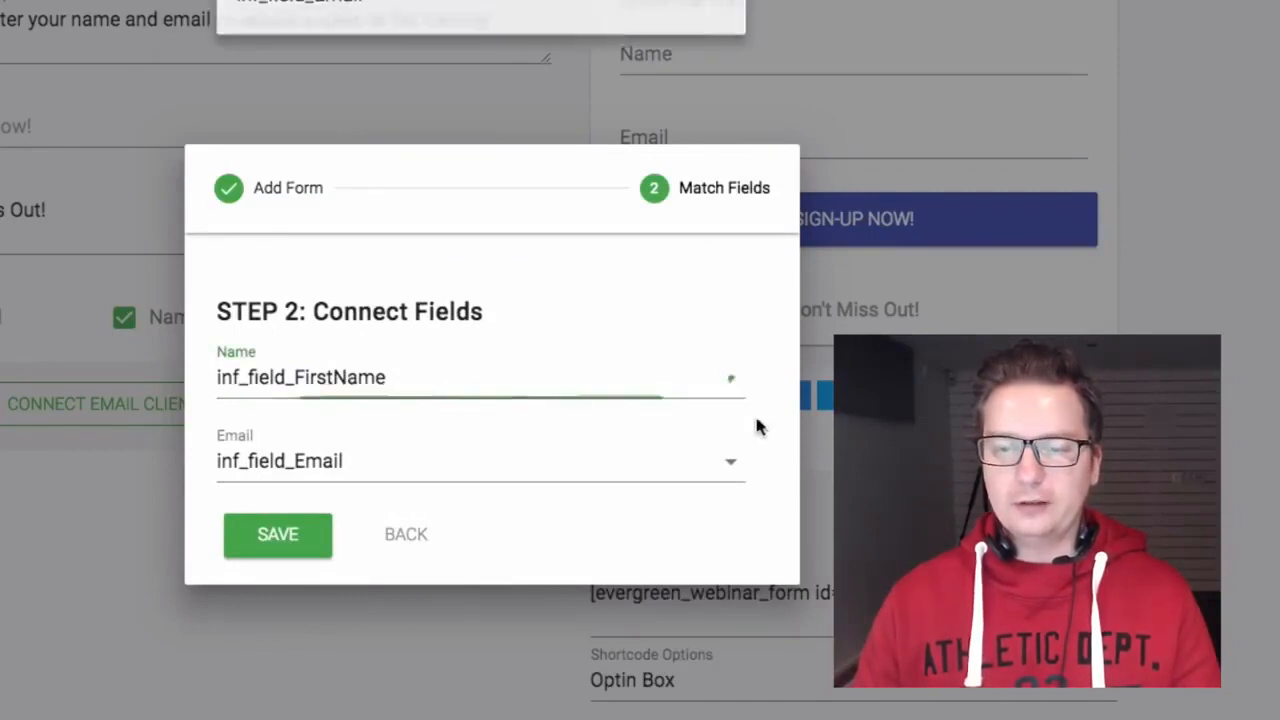
{"action": "left_click", "coordinate": [300, 545]}
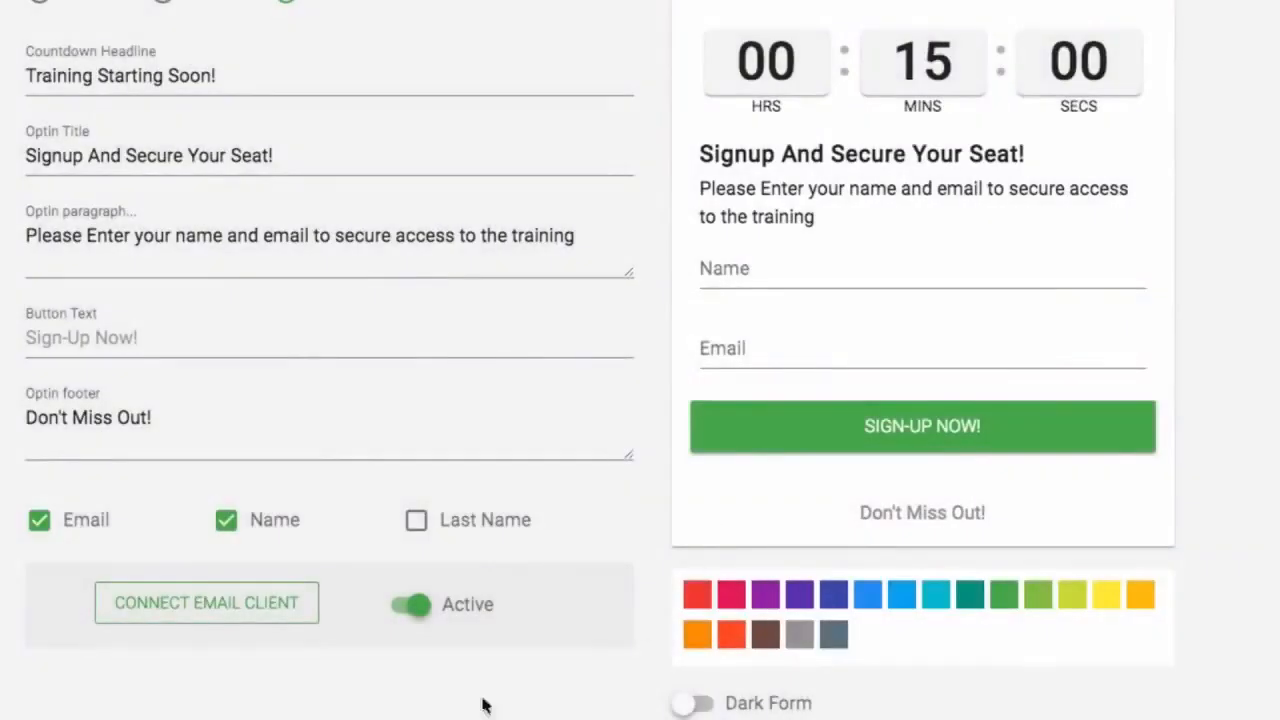
Step: Save the webinar's current settings
{"action": "scroll", "coordinate": [740, 516], "scroll_direction": "up", "scroll_amount": 5}
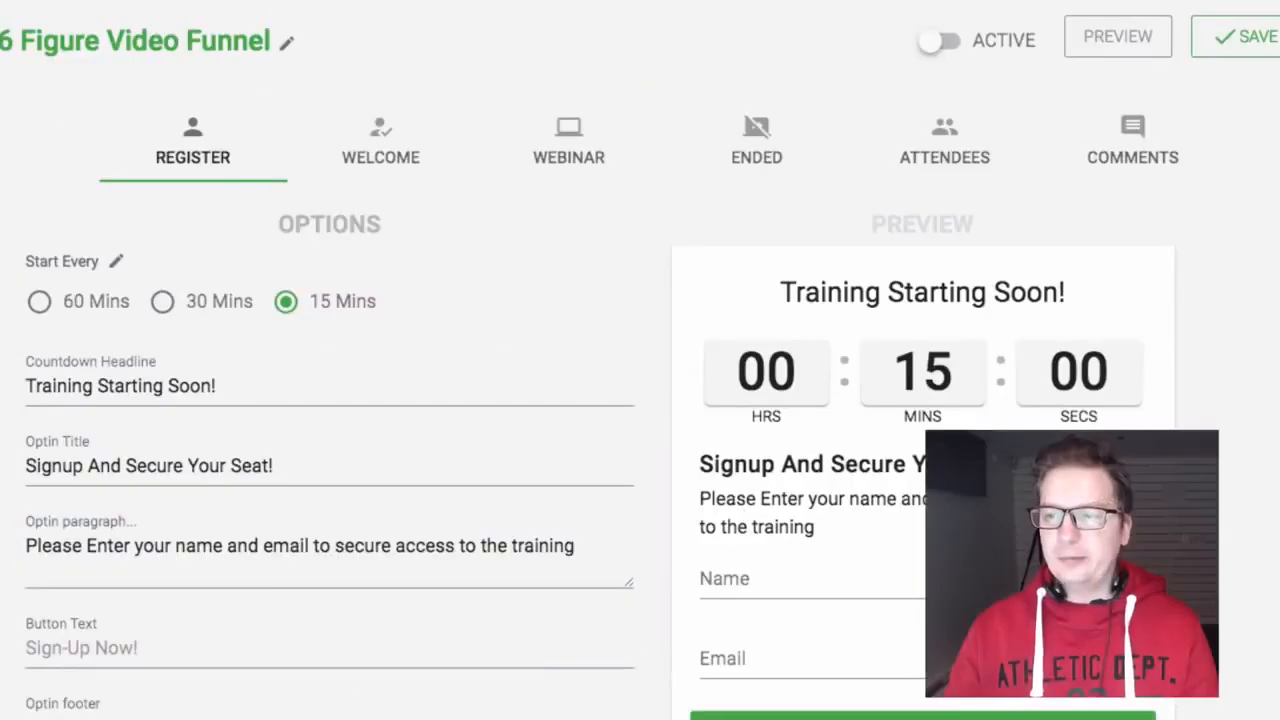
{"action": "left_click", "coordinate": [1258, 37]}
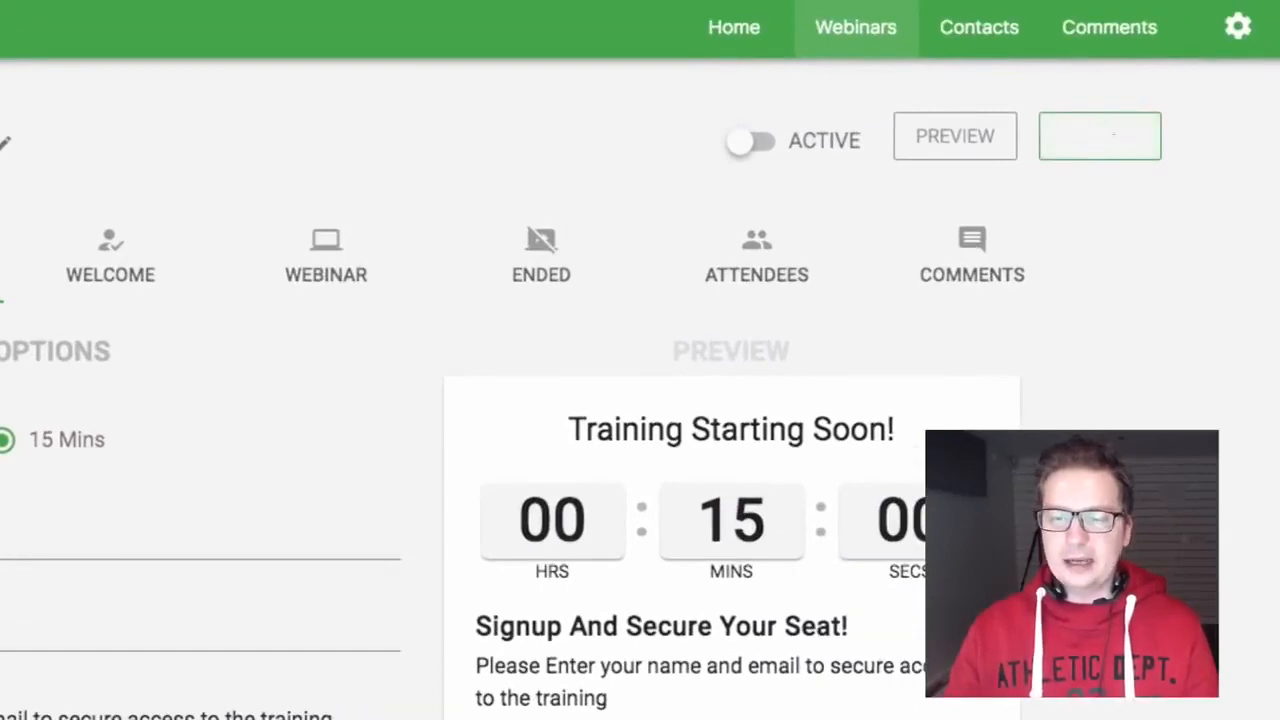
{"action": "scroll", "coordinate": [730, 450], "scroll_direction": "down", "scroll_amount": 5}
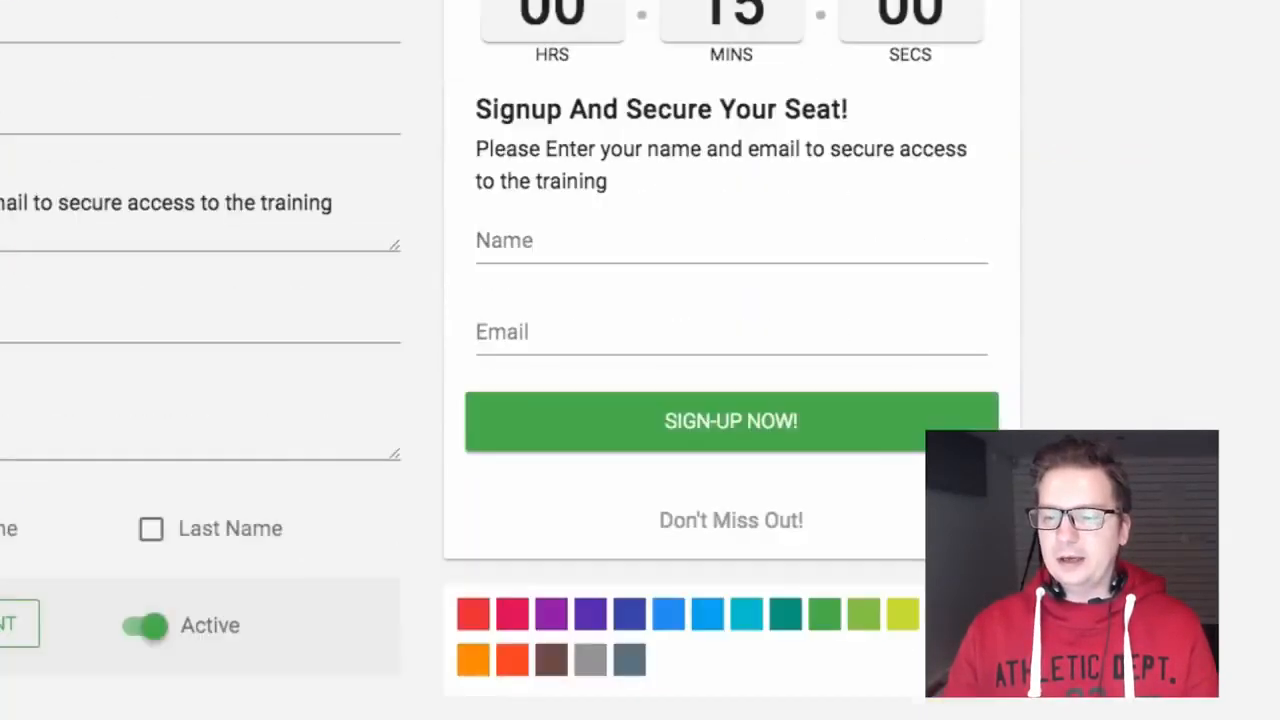
{"action": "scroll", "coordinate": [730, 450], "scroll_direction": "up", "scroll_amount": 1}
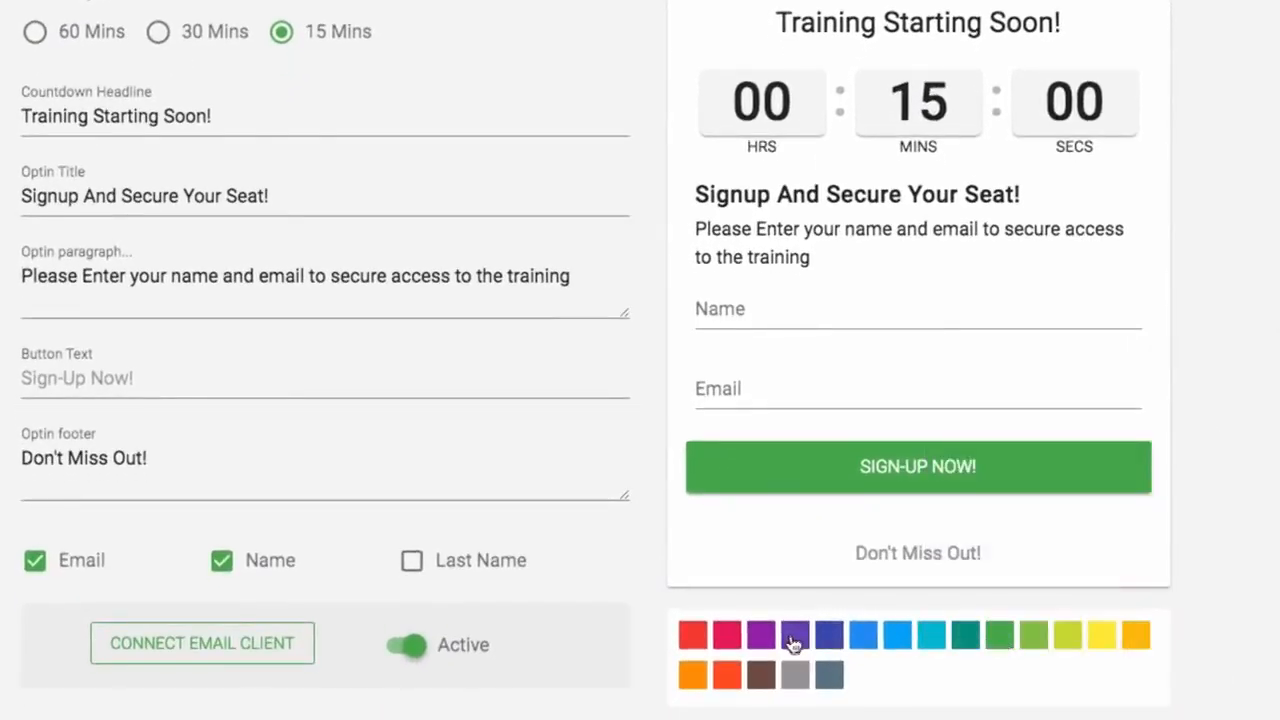
Step: Choose indigo as the form accent colour on a light form and save the webinar
{"action": "left_click", "coordinate": [795, 638]}
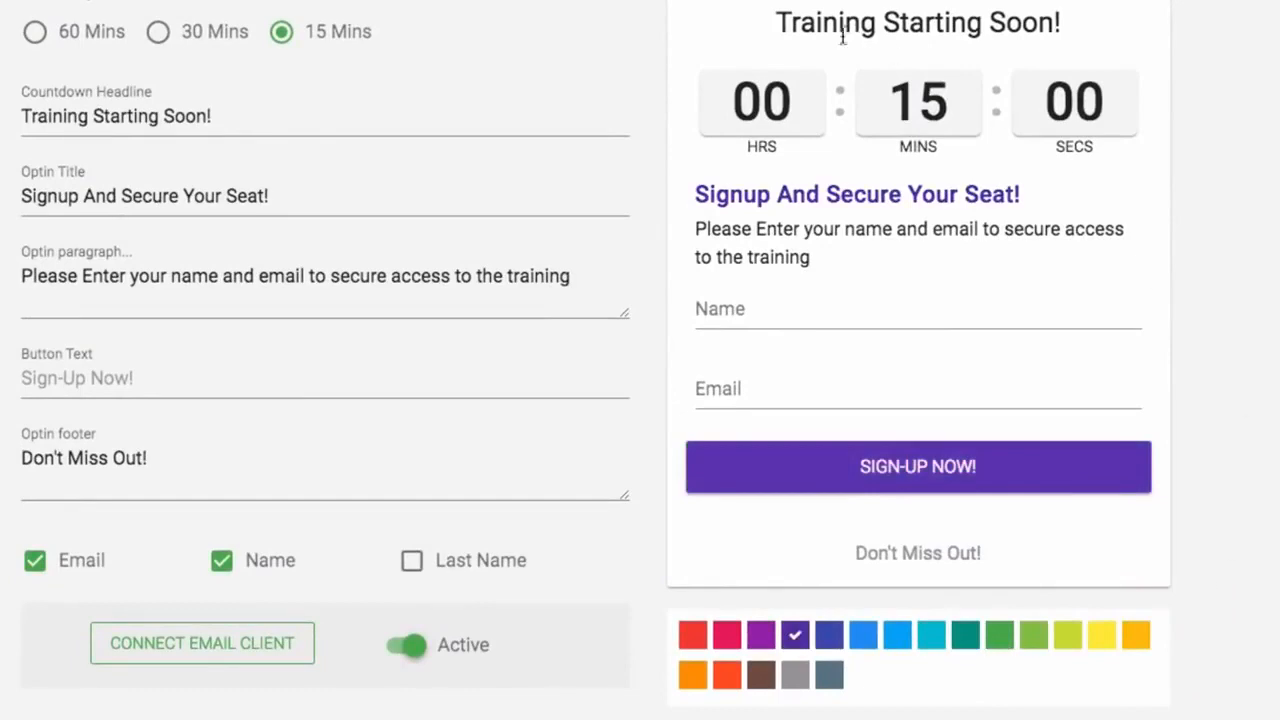
{"action": "left_click", "coordinate": [726, 634]}
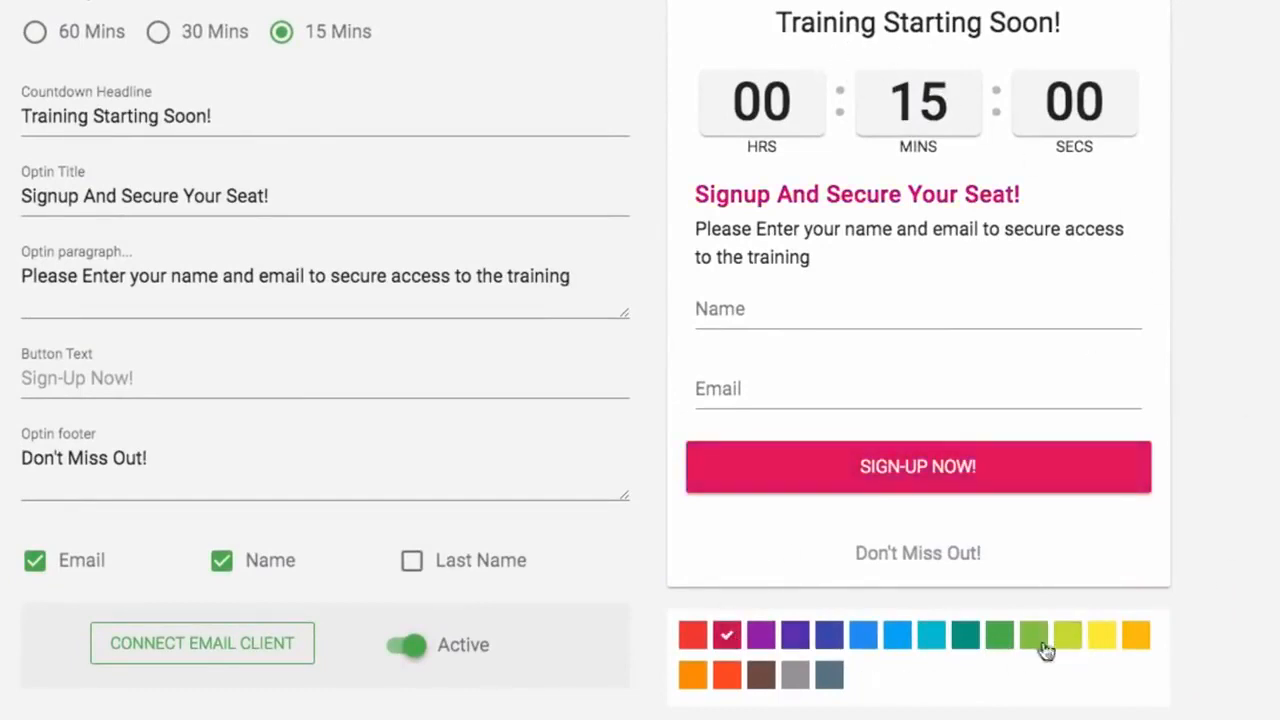
{"action": "left_click", "coordinate": [829, 635]}
{"action": "left_click", "coordinate": [769, 719]}
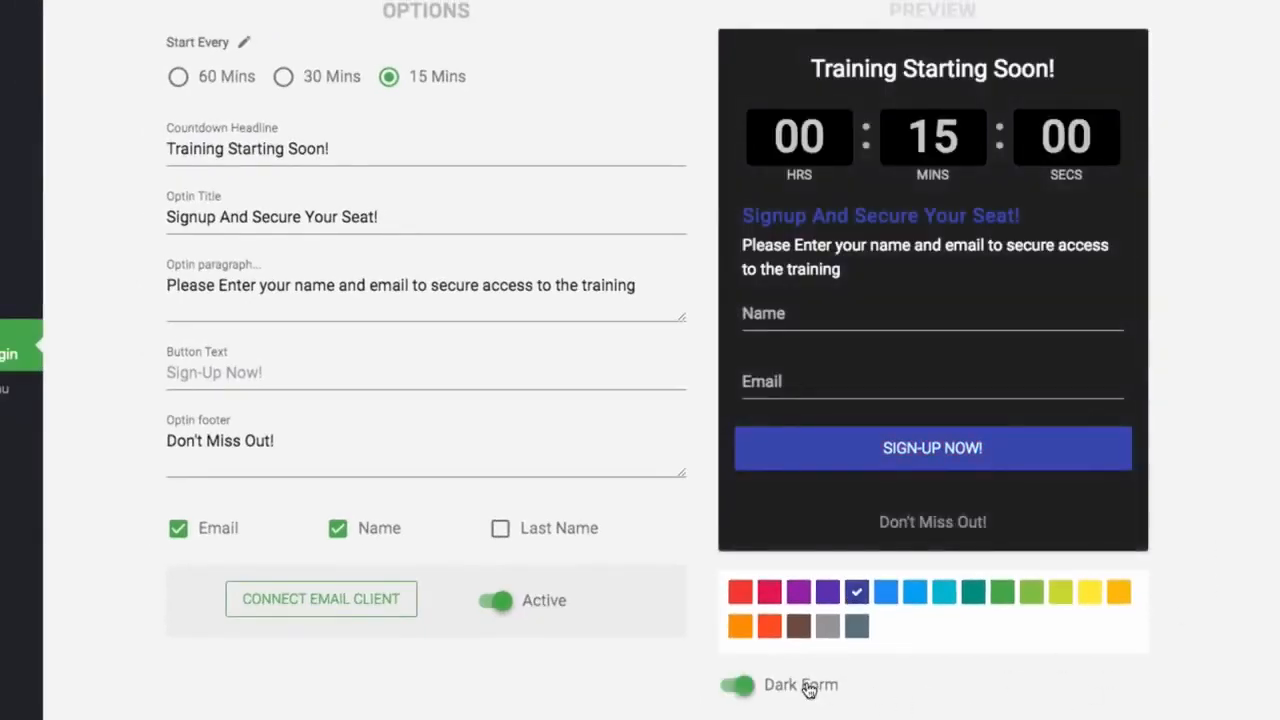
{"action": "left_click", "coordinate": [814, 688]}
{"action": "scroll", "coordinate": [1219, 546], "scroll_direction": "down", "scroll_amount": 5}
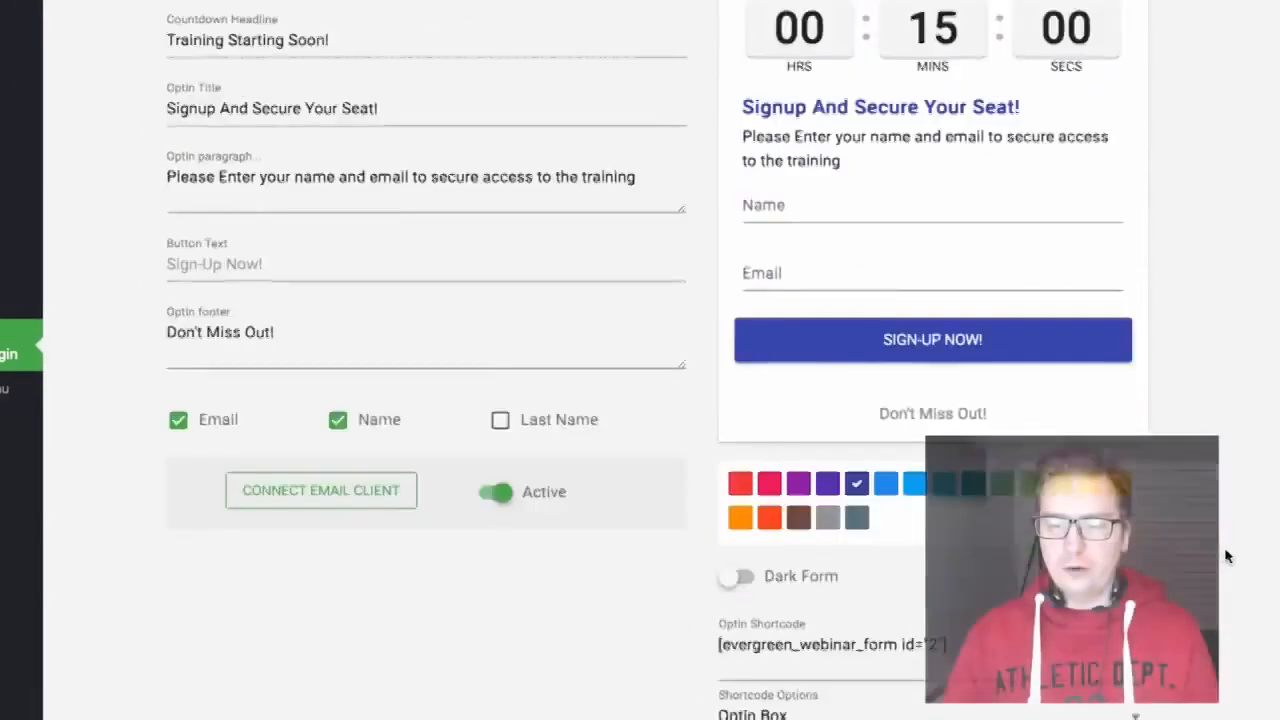
{"action": "scroll", "coordinate": [1226, 548], "scroll_direction": "up", "scroll_amount": 2}
{"action": "scroll", "coordinate": [1230, 558], "scroll_direction": "up", "scroll_amount": 3}
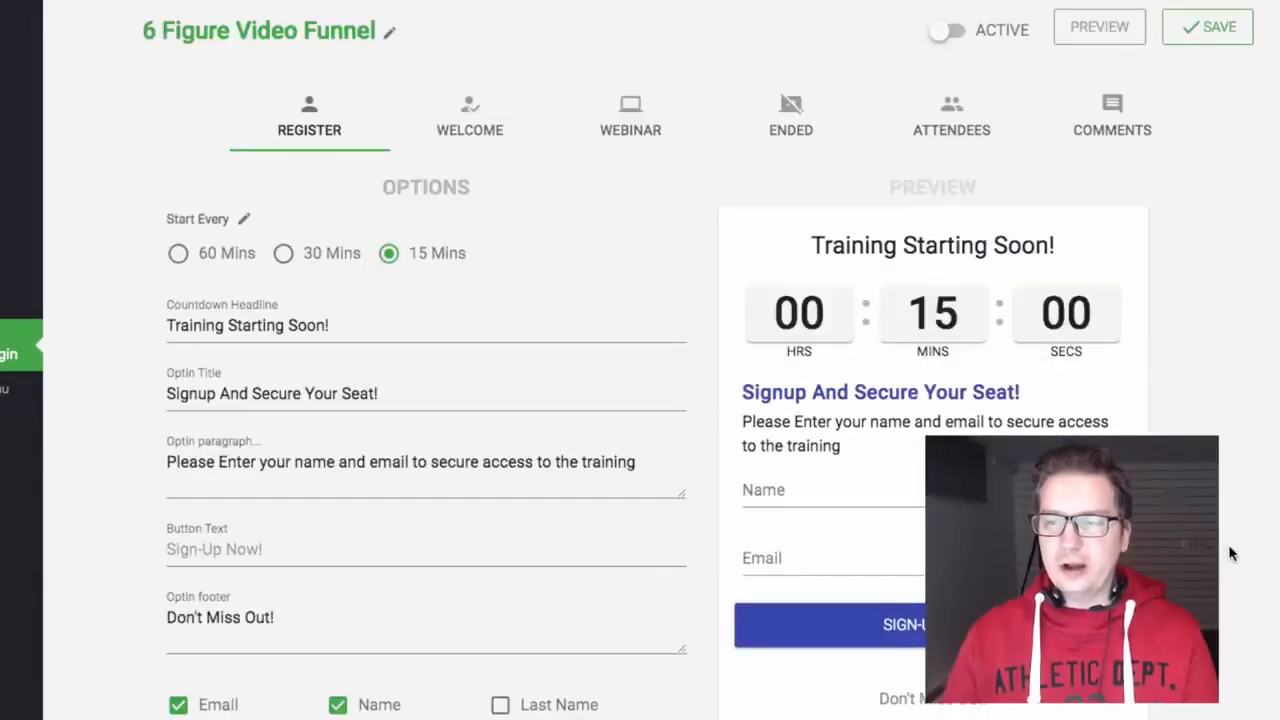
{"action": "left_click", "coordinate": [1222, 28]}
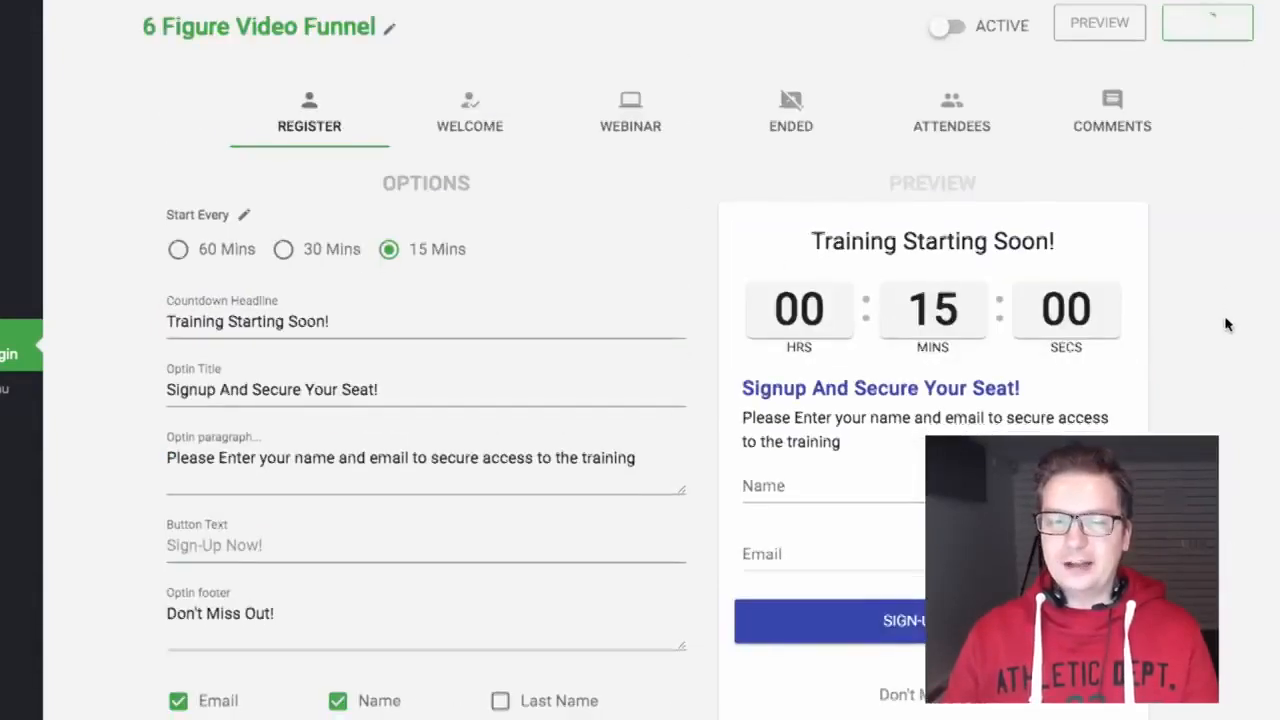
Step: Select the shortcode [evergreen_webinar_form id="2"] for copying, then go to the Welcome page settings
{"action": "scroll", "coordinate": [1224, 312], "scroll_direction": "down", "scroll_amount": 4}
{"action": "left_click_drag", "start_coordinate": [960, 517], "coordinate": [711, 523]}
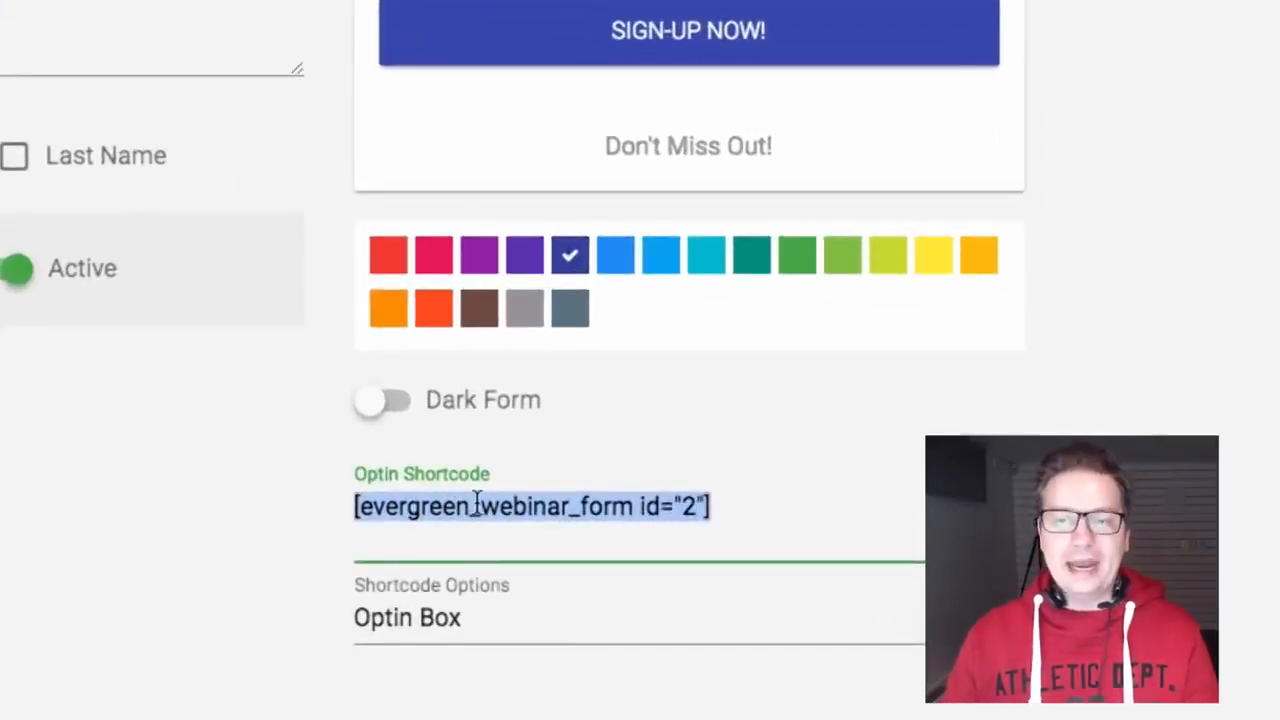
{"action": "scroll", "coordinate": [663, 449], "scroll_direction": "up", "scroll_amount": 5}
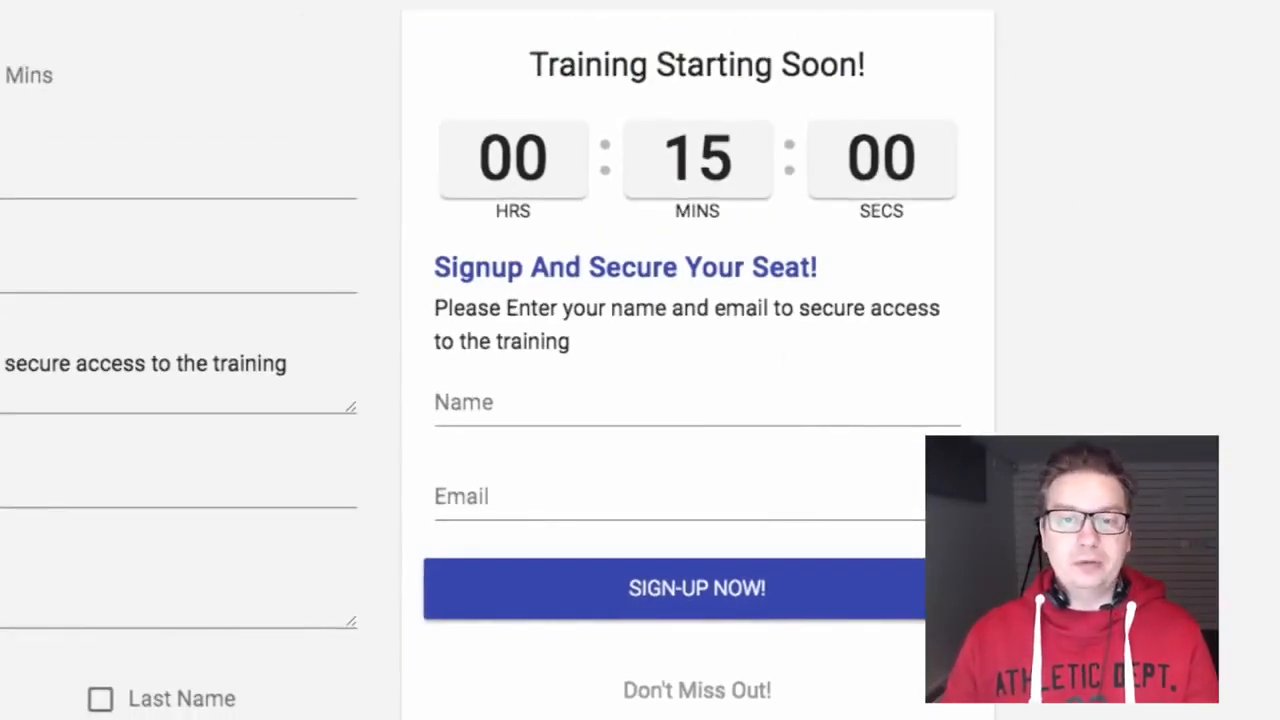
{"action": "left_click", "coordinate": [286, 74]}
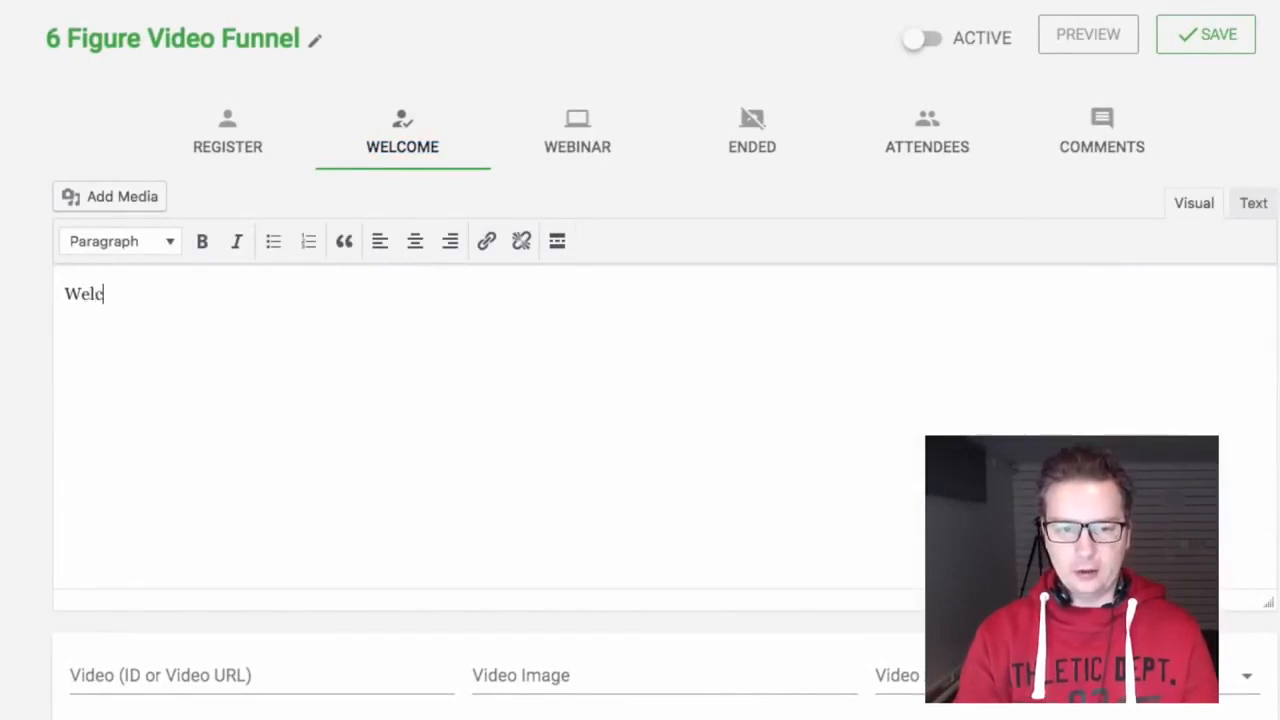
Step: Type 'Welcome, Your Training Will Start Shortly!' and format it as a centred Heading 2
{"action": "type", "text": "ome, Your Training Will Start"}
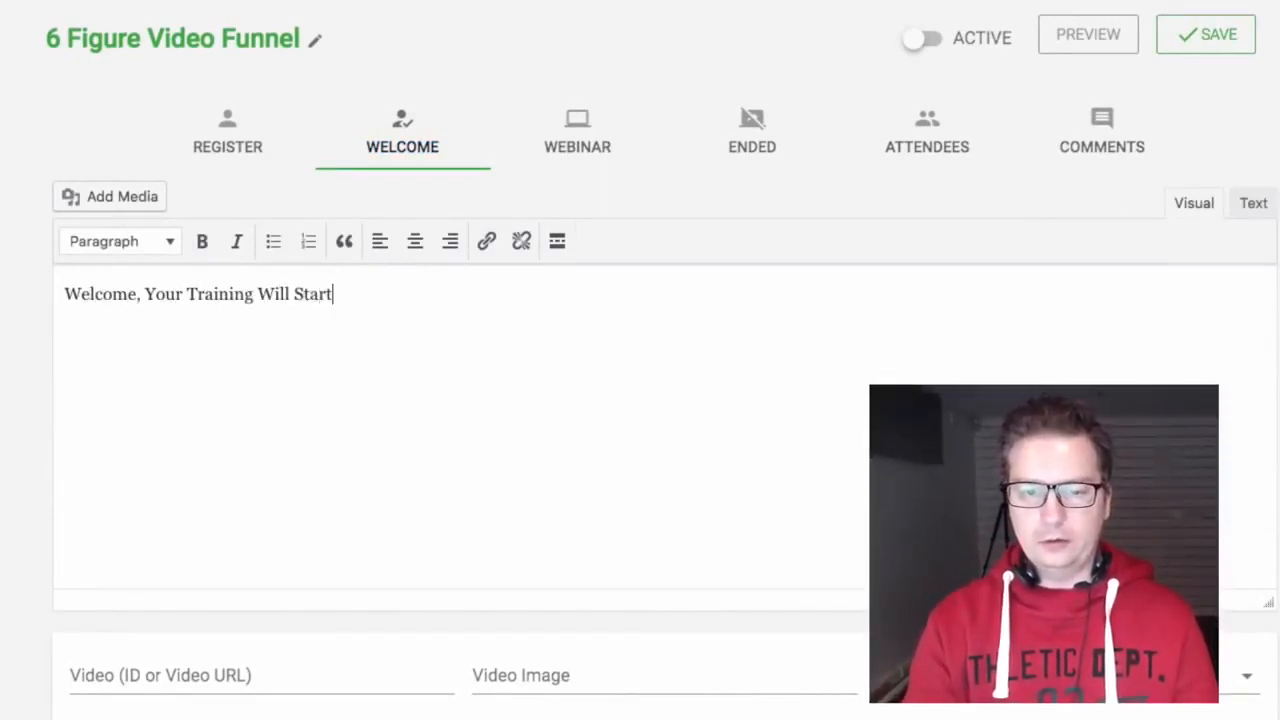
{"action": "type", "text": " Shortly!"}
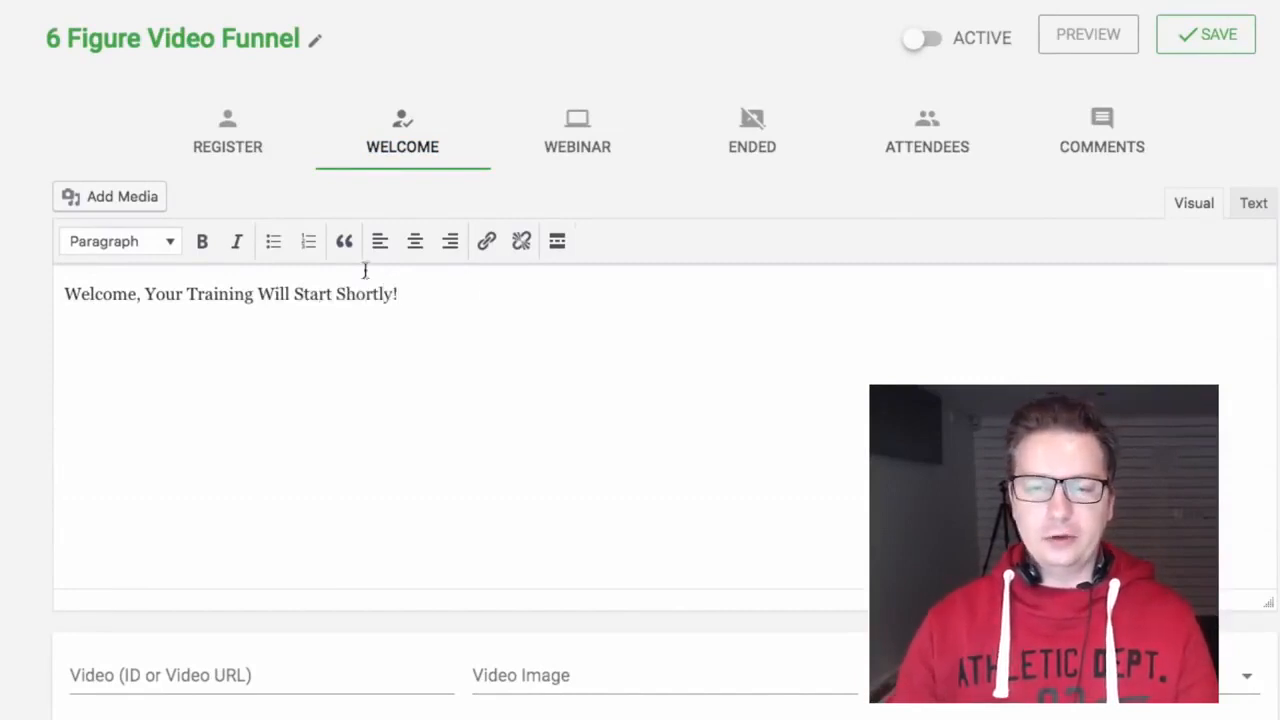
{"action": "left_click", "coordinate": [415, 242]}
{"action": "left_click_drag", "start_coordinate": [866, 295], "coordinate": [454, 292]}
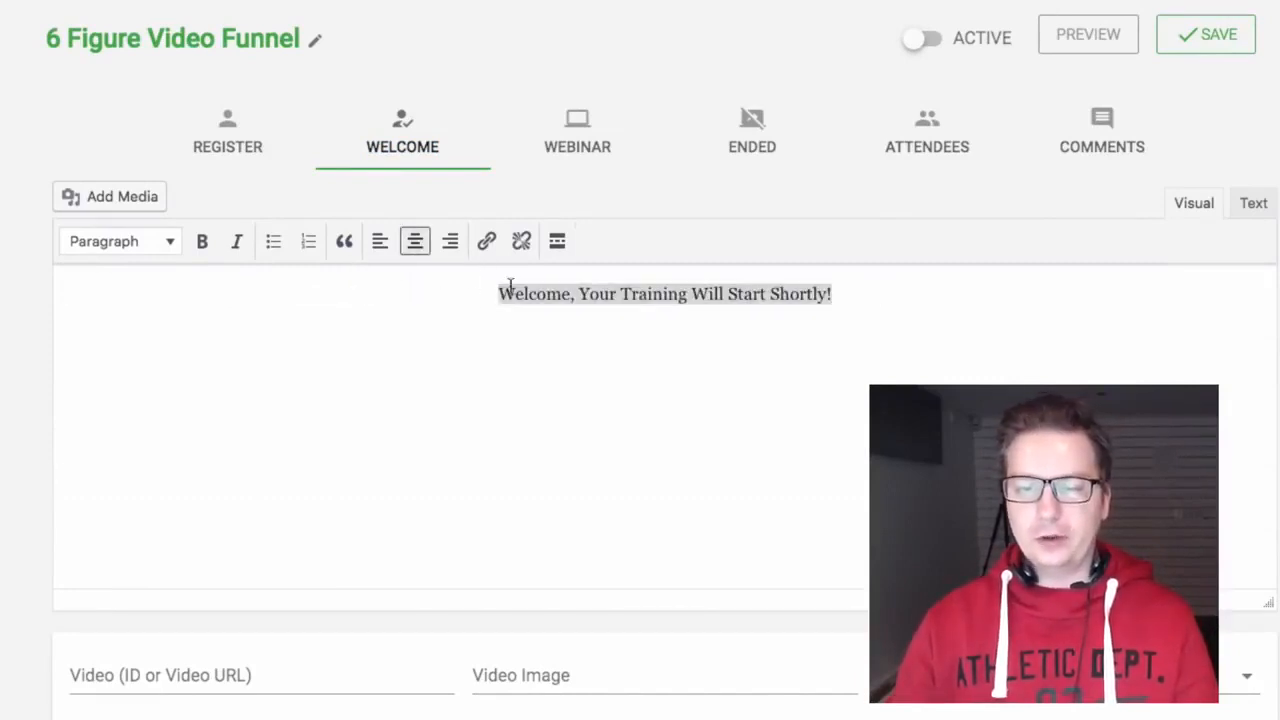
{"action": "left_click", "coordinate": [181, 245]}
{"action": "left_click", "coordinate": [180, 369]}
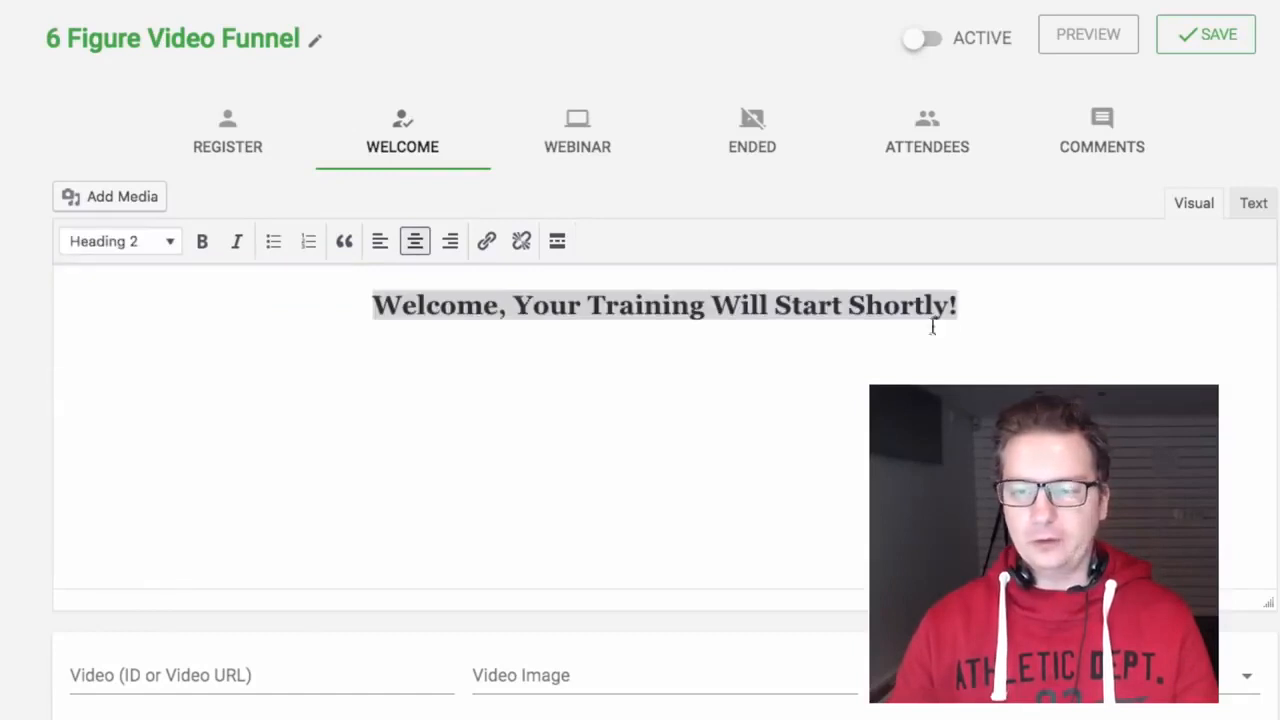
{"action": "left_click", "coordinate": [1019, 304]}
Step: Add a centred Heading 2 {time} line below the welcome heading and save the page
{"action": "key", "text": "Return"}
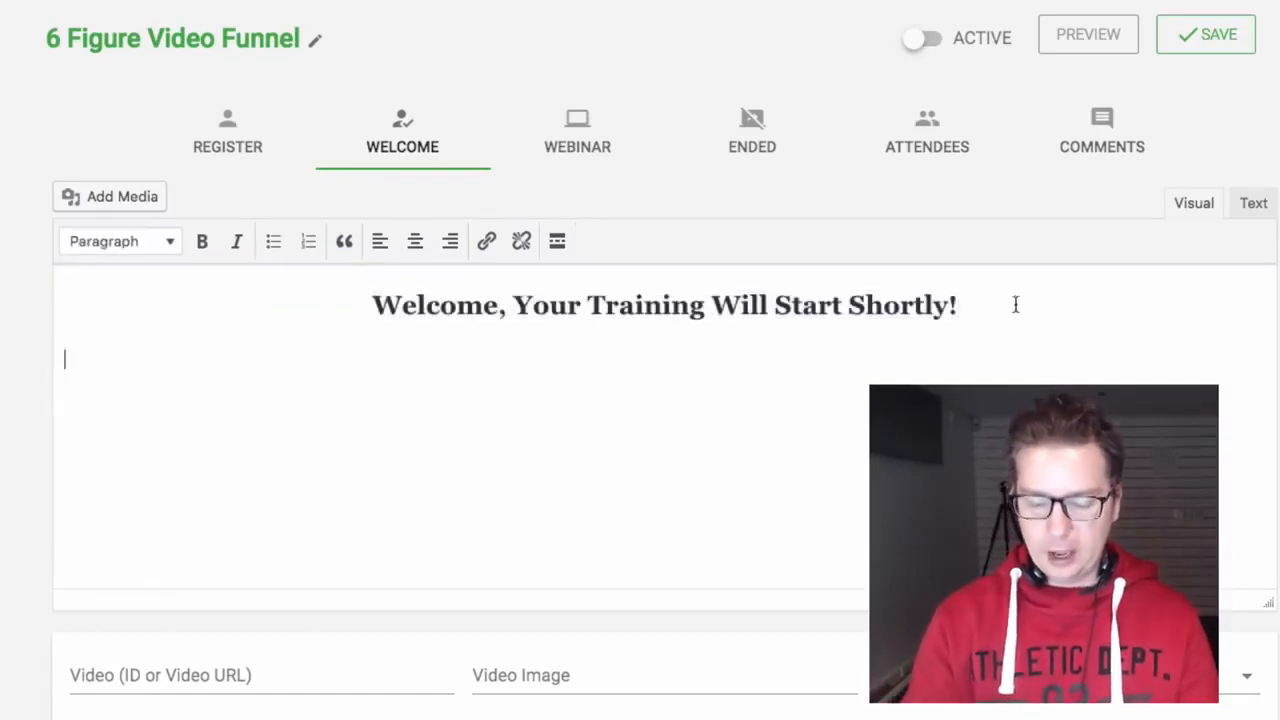
{"action": "type", "text": "{time"}
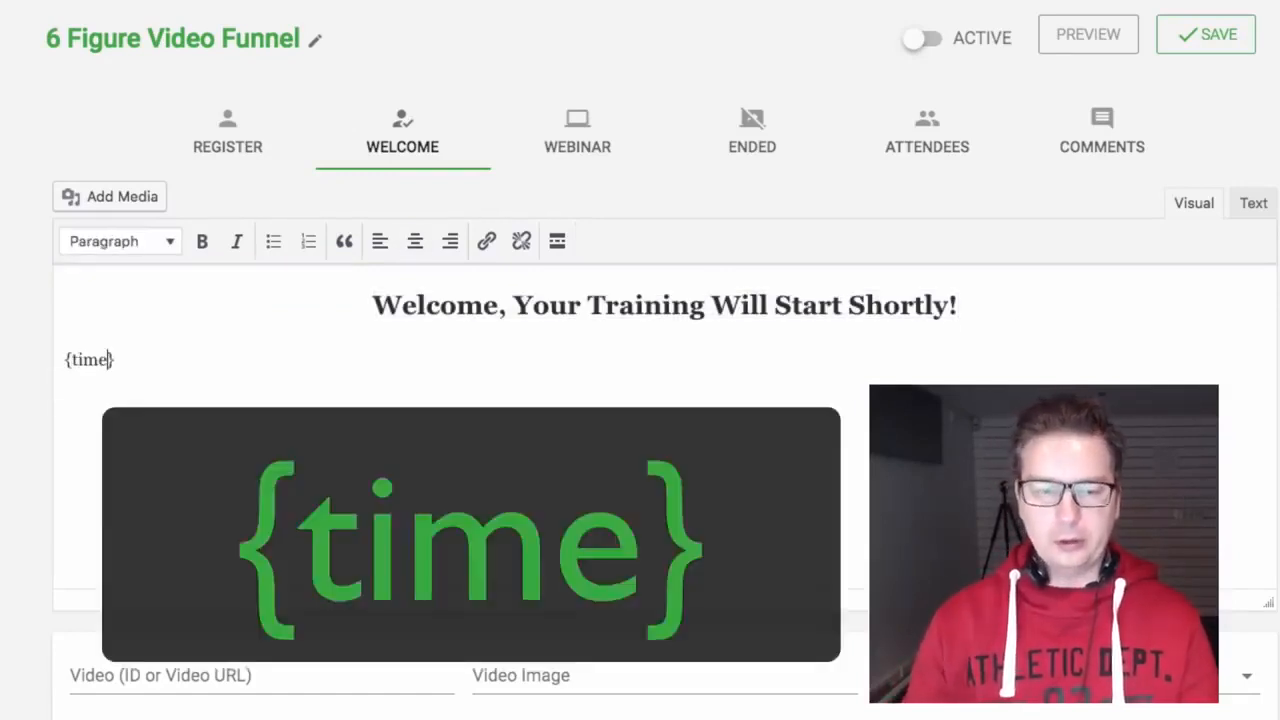
{"action": "left_click_drag", "start_coordinate": [122, 361], "coordinate": [66, 361]}
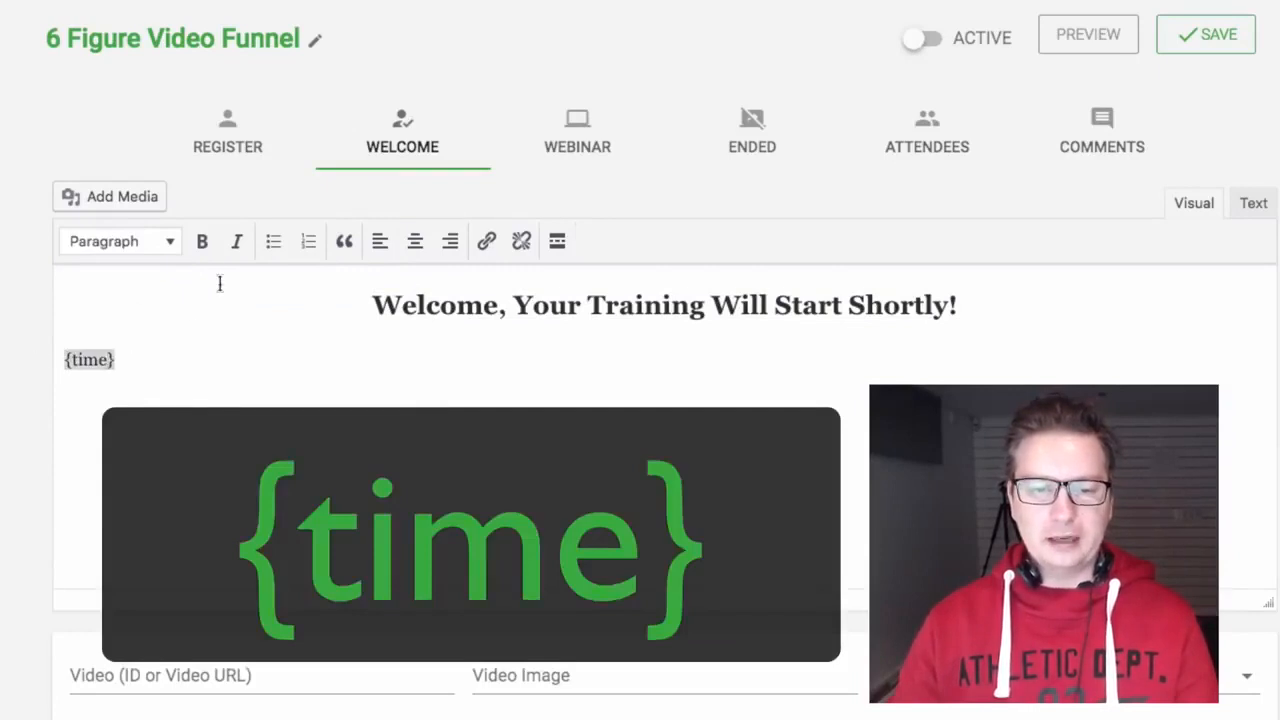
{"action": "left_click", "coordinate": [137, 241]}
{"action": "left_click", "coordinate": [143, 366]}
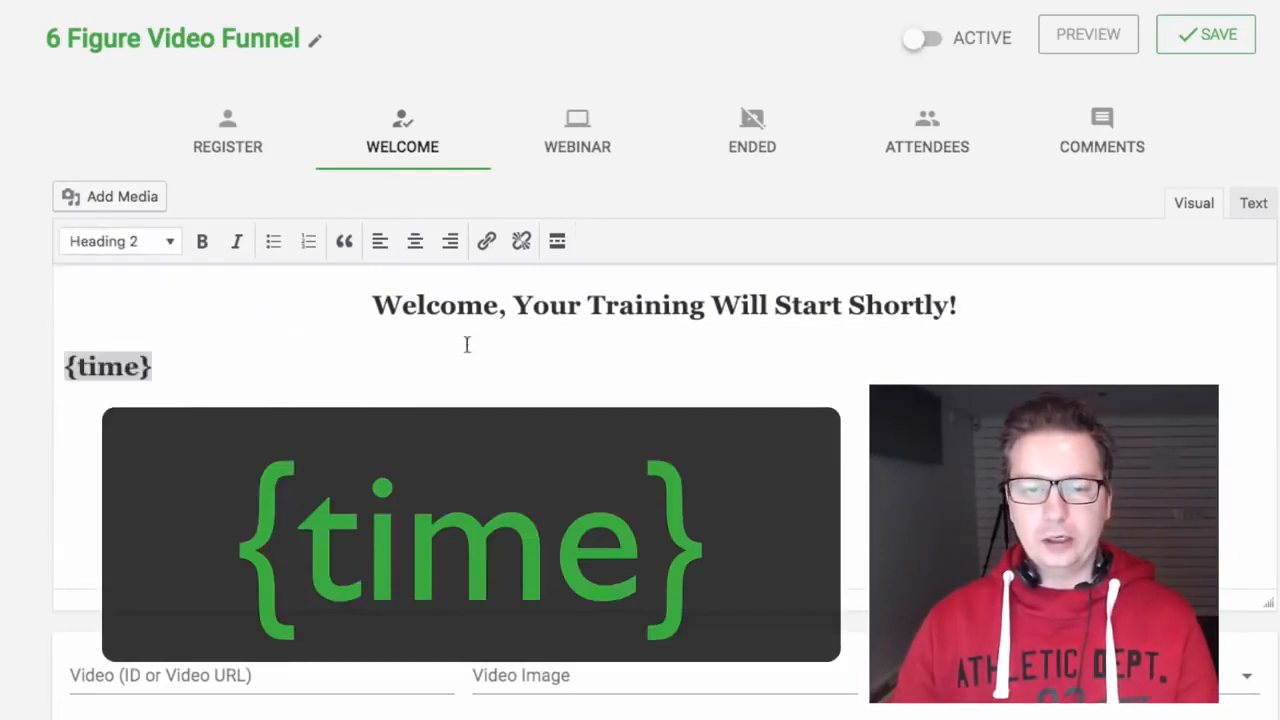
{"action": "left_click", "coordinate": [415, 241]}
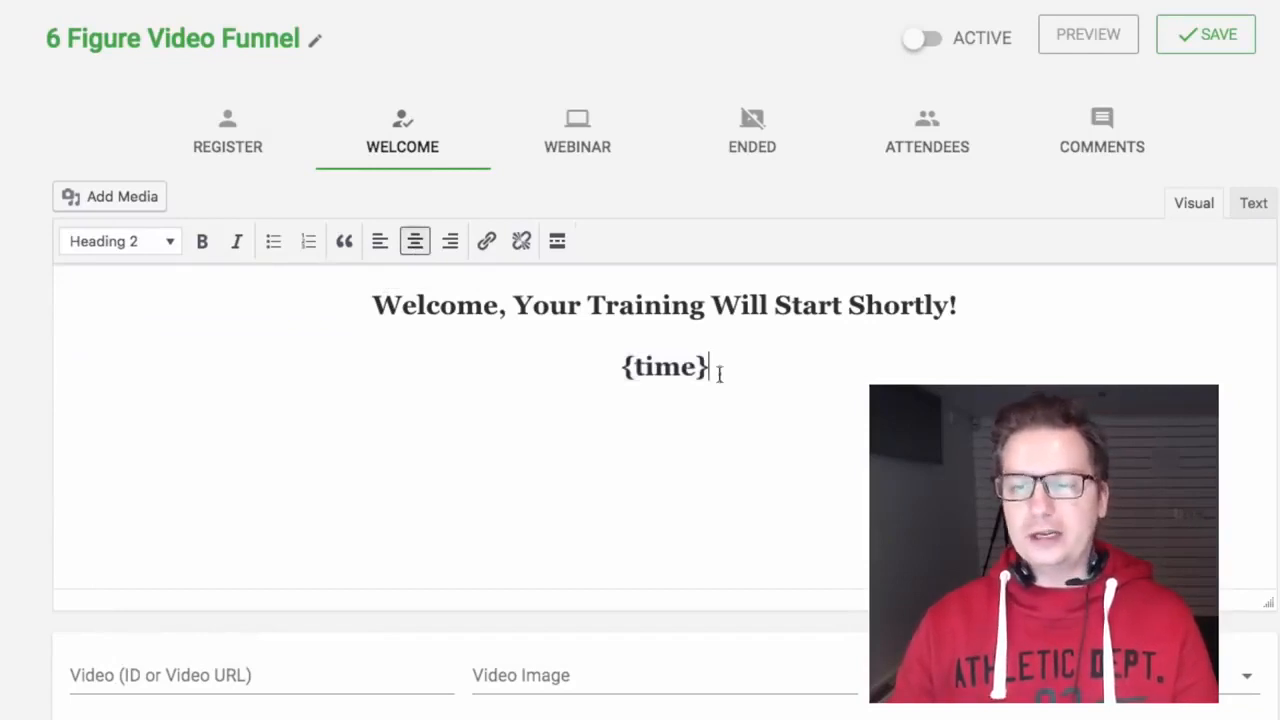
{"action": "scroll", "coordinate": [834, 504], "scroll_direction": "down", "scroll_amount": 2}
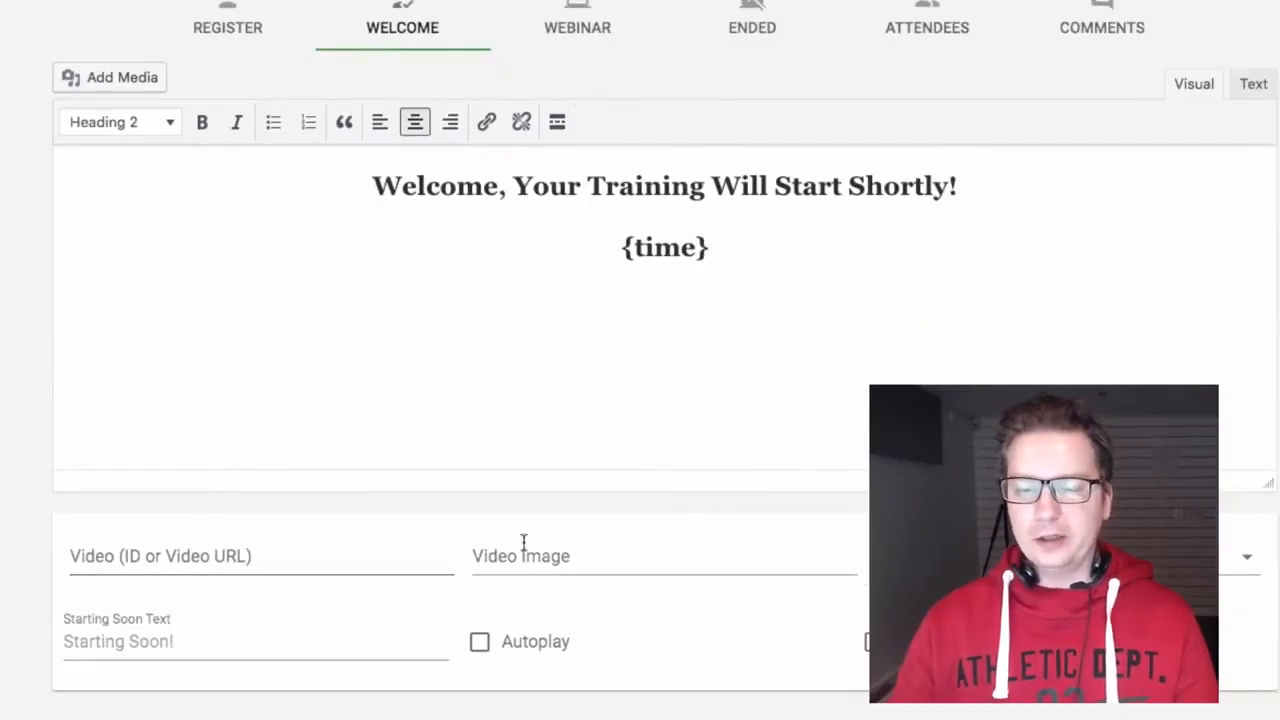
{"action": "scroll", "coordinate": [640, 350], "scroll_direction": "up", "scroll_amount": 2}
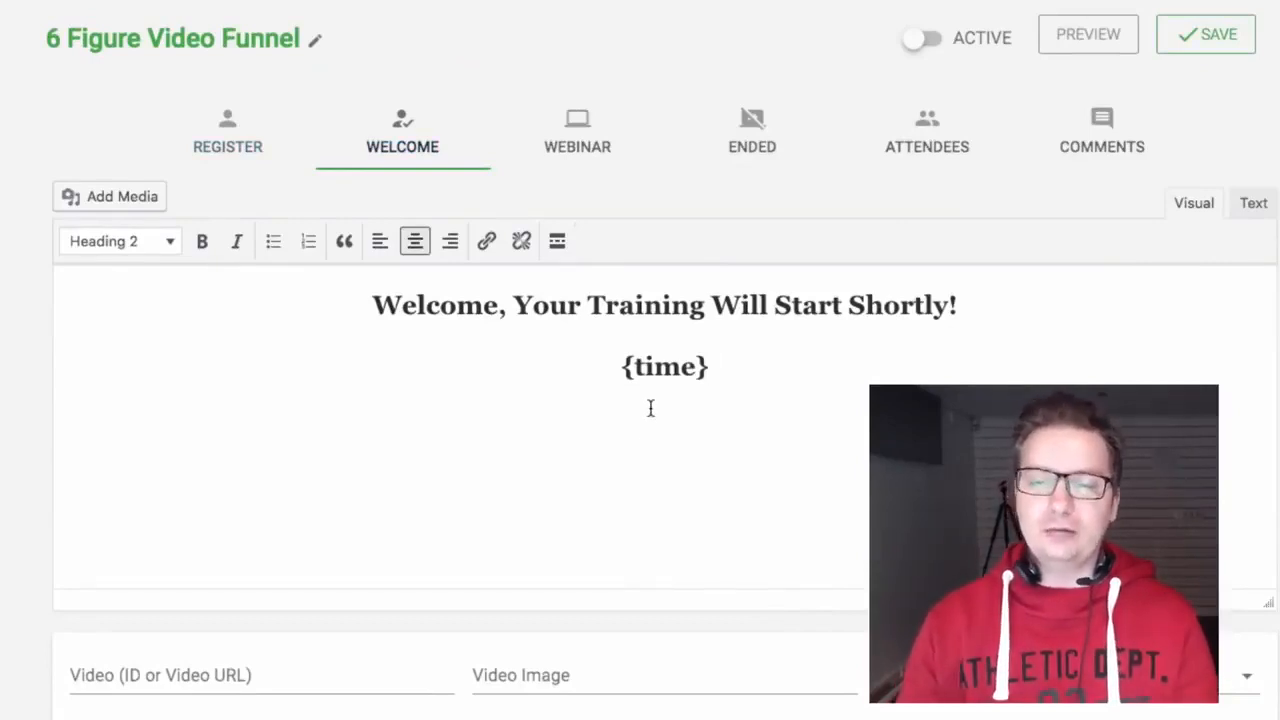
{"action": "left_click", "coordinate": [1207, 30]}
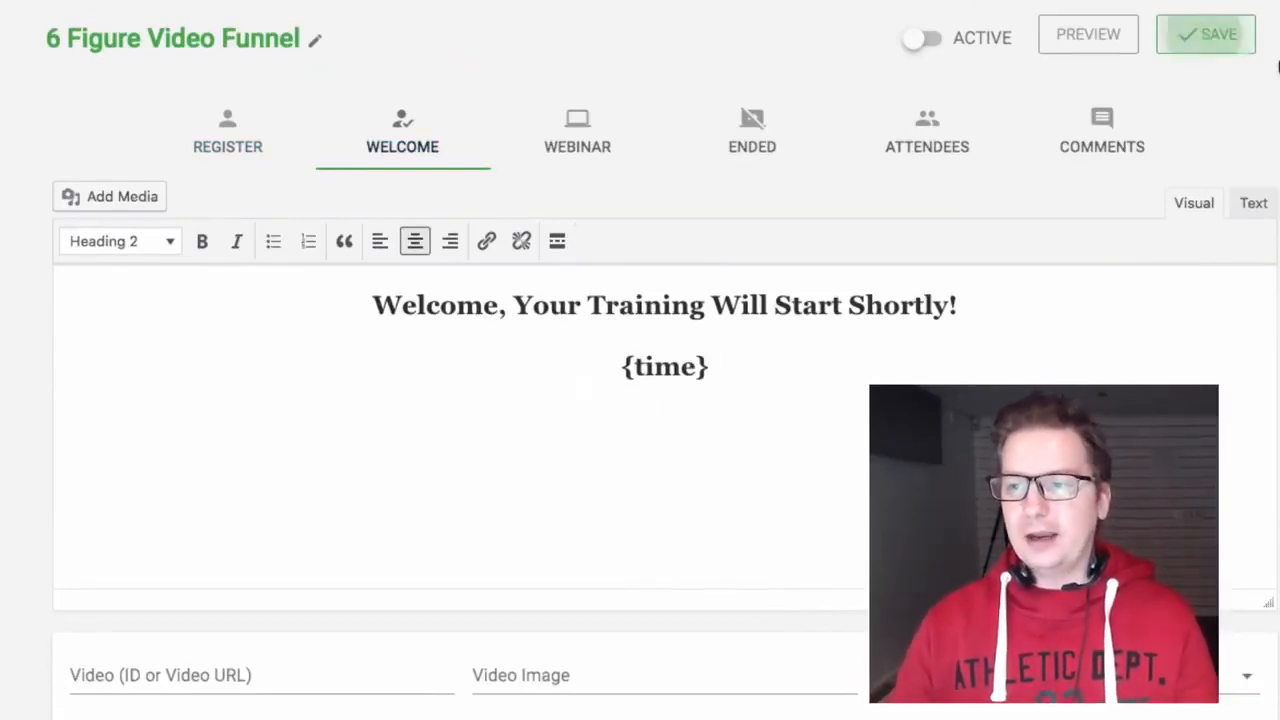
{"action": "left_click", "coordinate": [578, 140]}
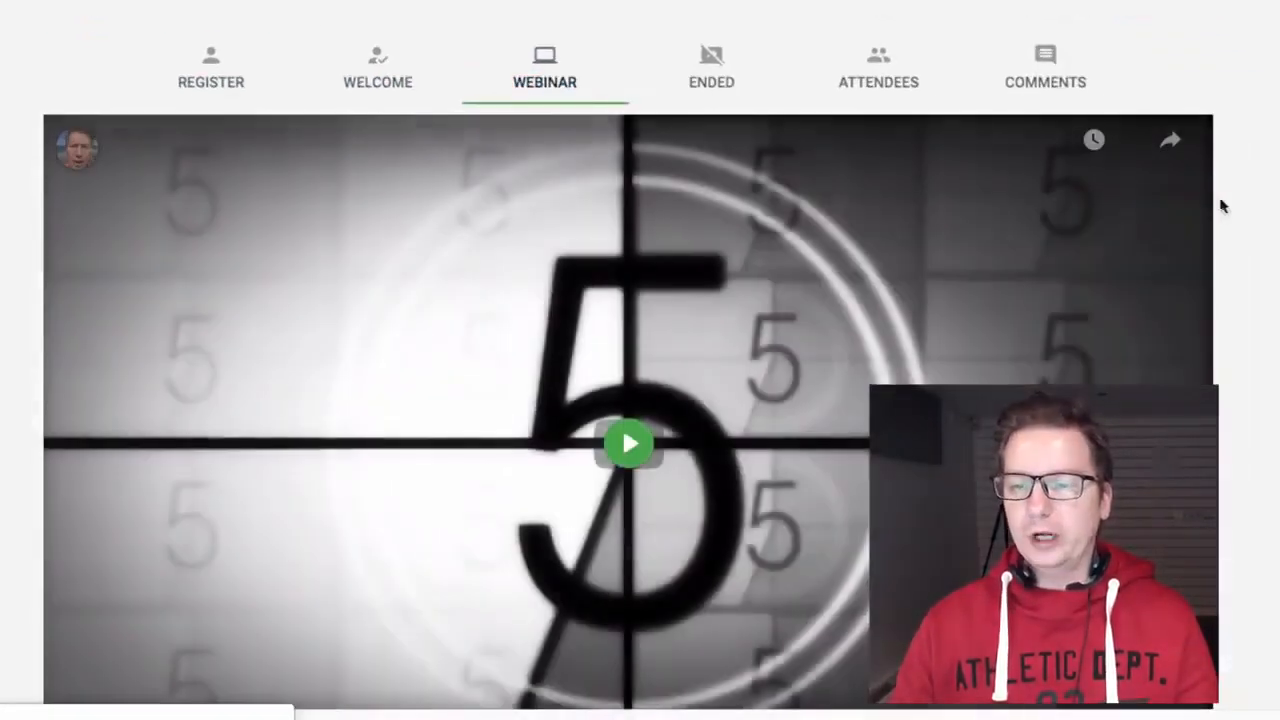
Step: Paste the YouTube ID 0FFWO8KskLA into the Webinar Video setting
{"action": "scroll", "coordinate": [1262, 214], "scroll_direction": "down", "scroll_amount": 4}
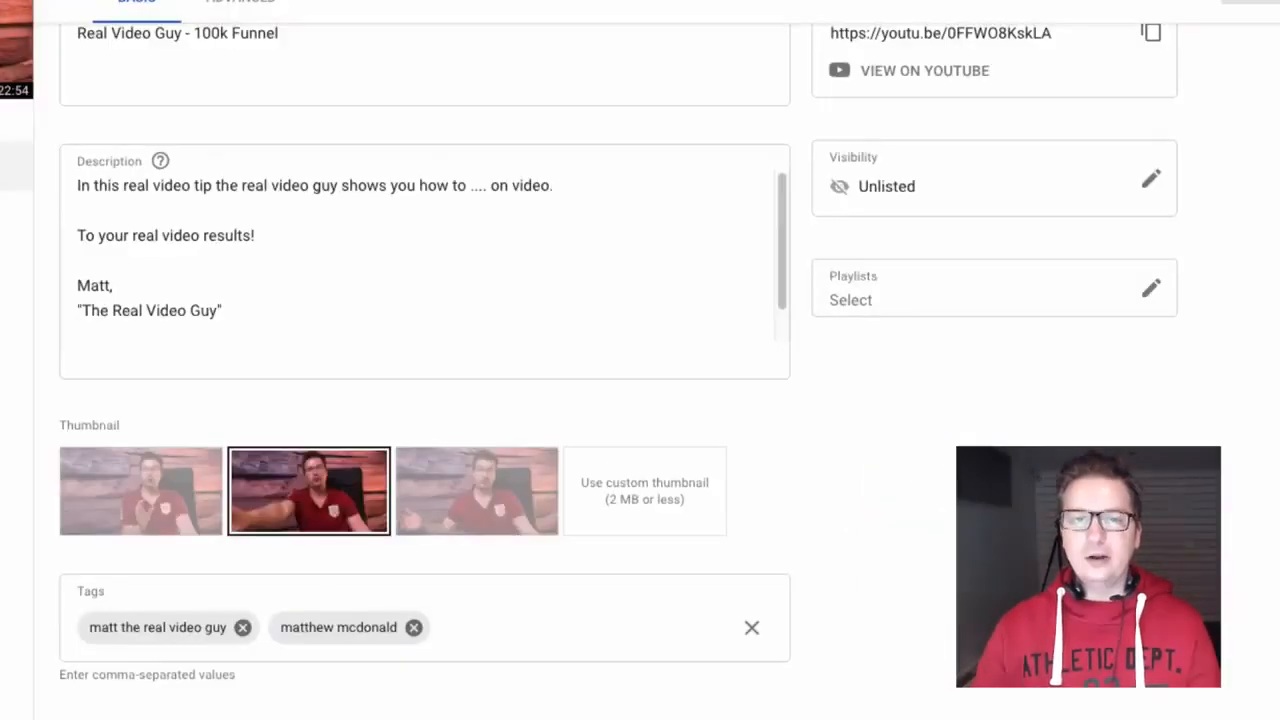
{"action": "right_click", "coordinate": [215, 1]}
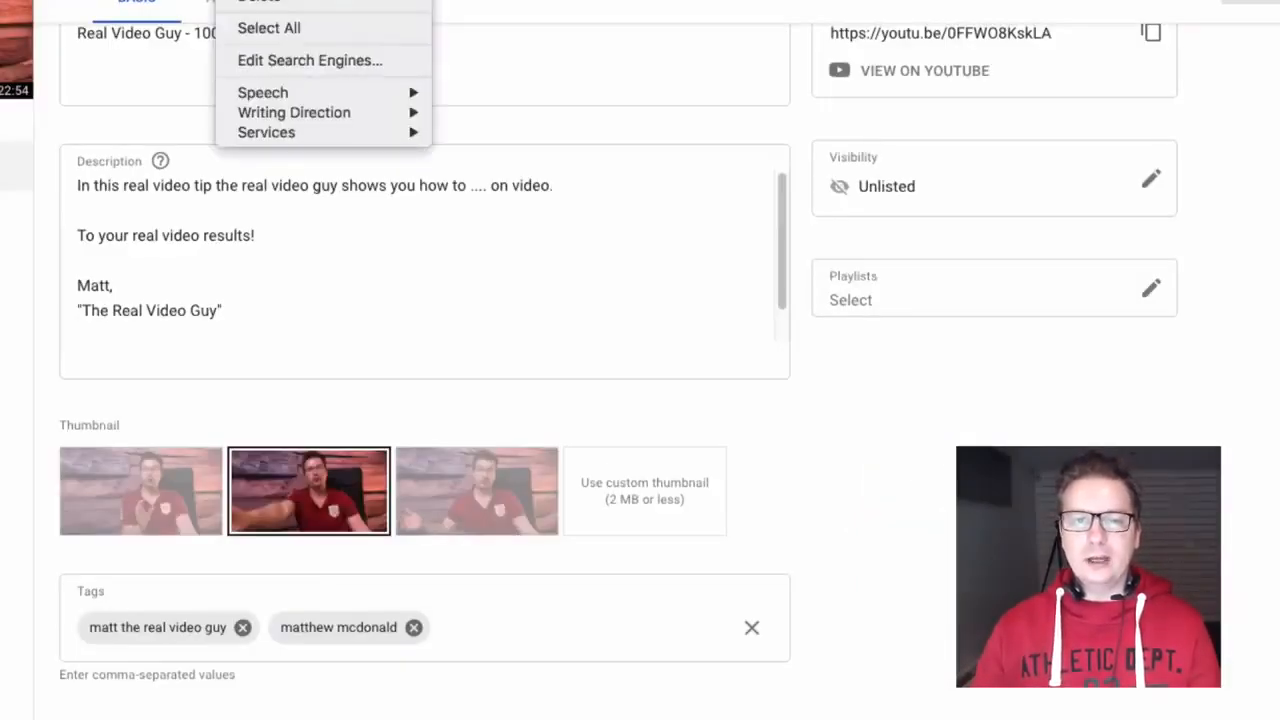
{"action": "key", "text": "Escape"}
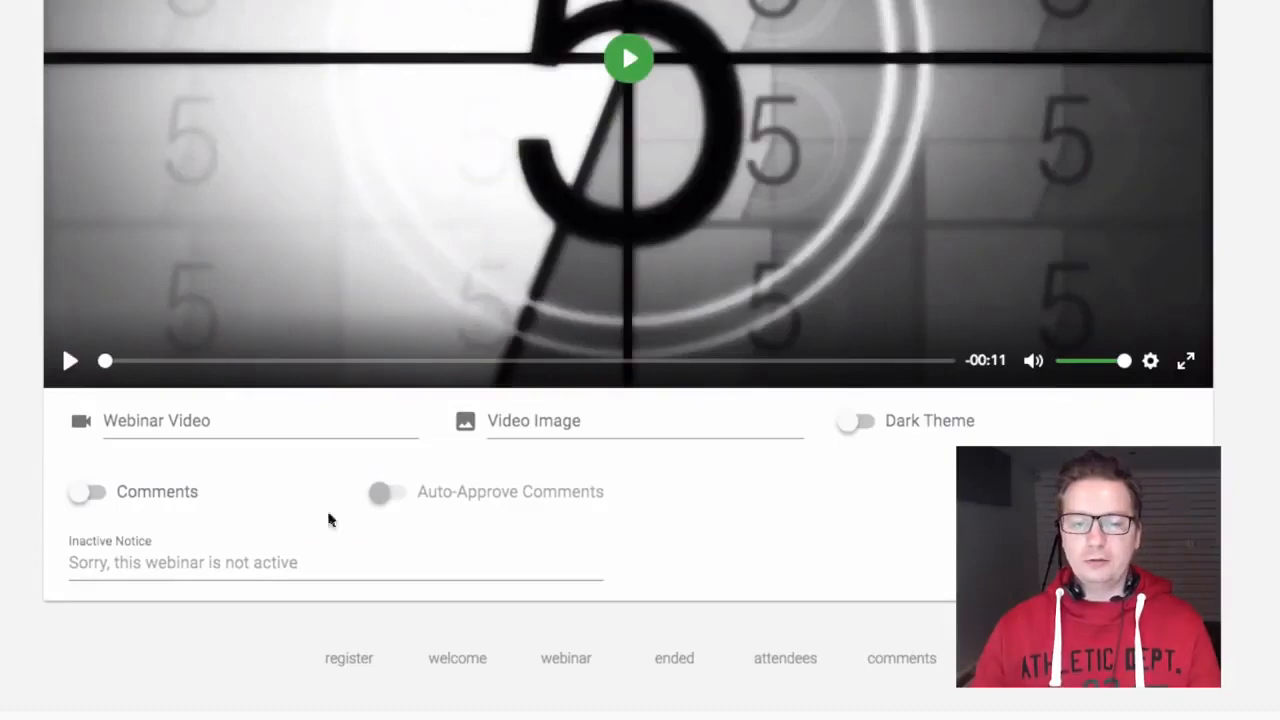
{"action": "left_click", "coordinate": [261, 421]}
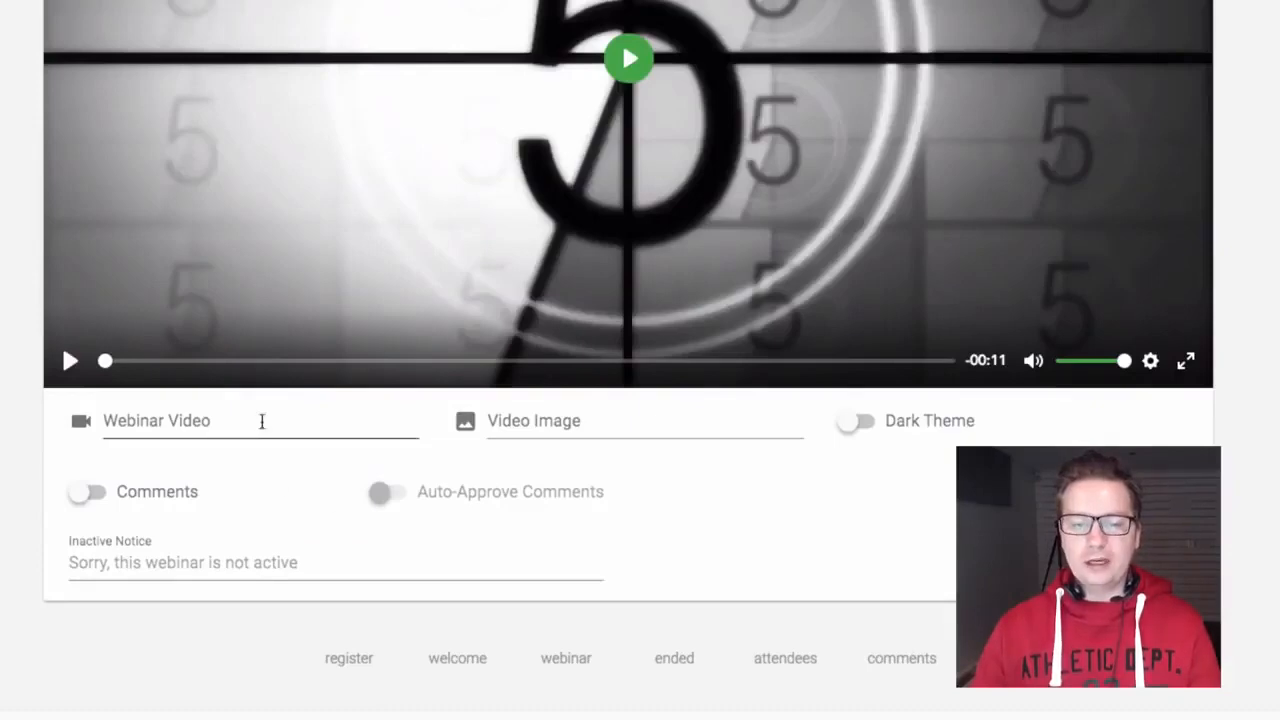
{"action": "type", "text": "0FFWO8KskLA"}
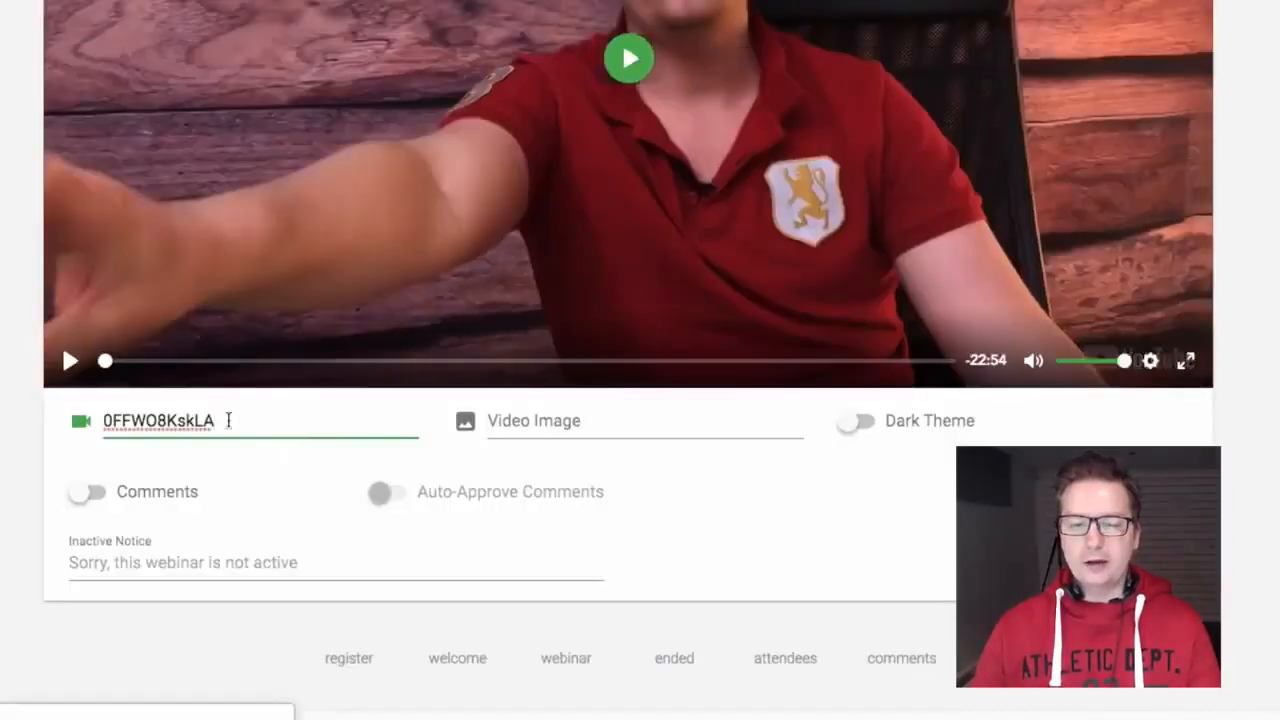
{"action": "left_click", "coordinate": [519, 418]}
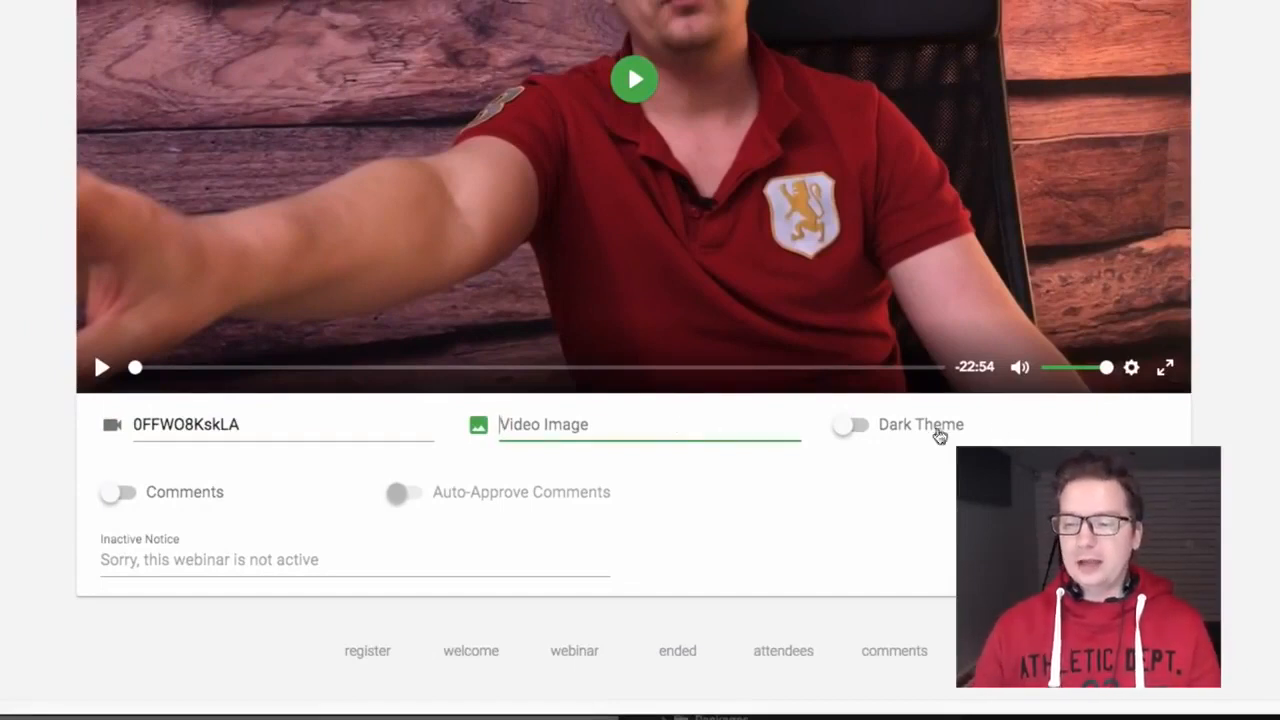
Step: Switch on Comments and Auto-Approve Comments, then save the webinar settings
{"action": "left_click", "coordinate": [193, 499]}
{"action": "left_click", "coordinate": [570, 508]}
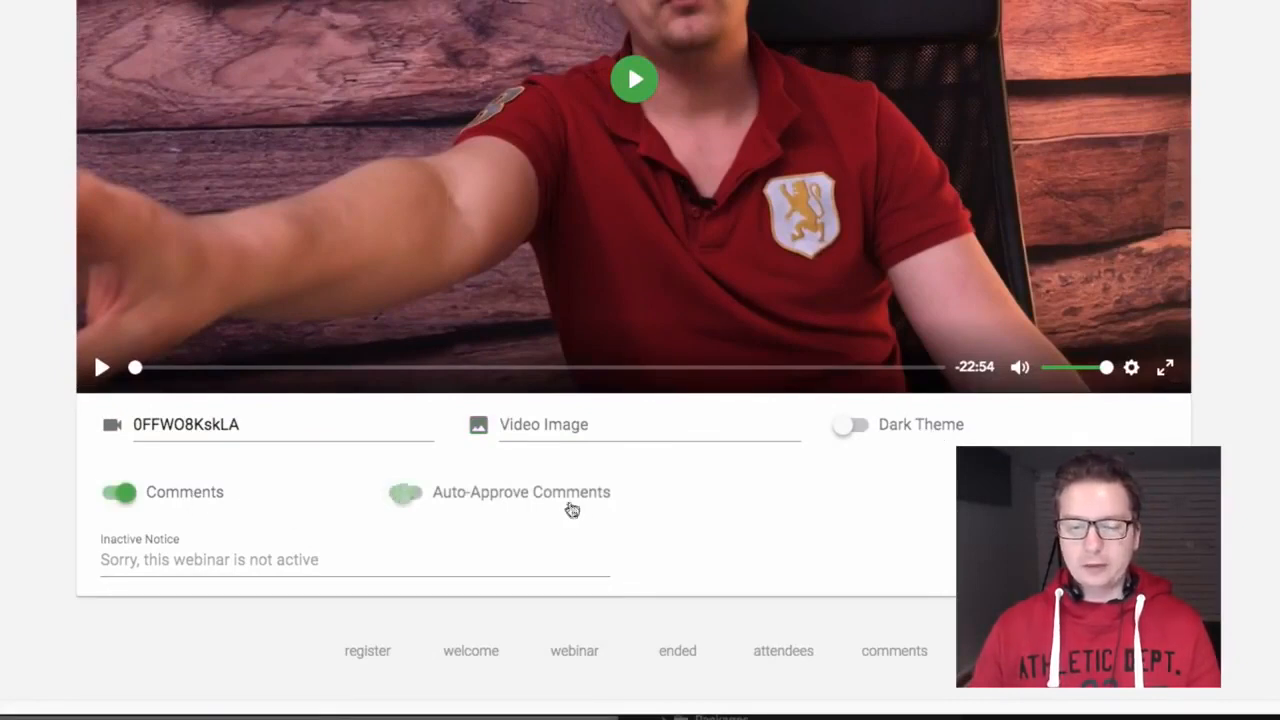
{"action": "left_click", "coordinate": [562, 545]}
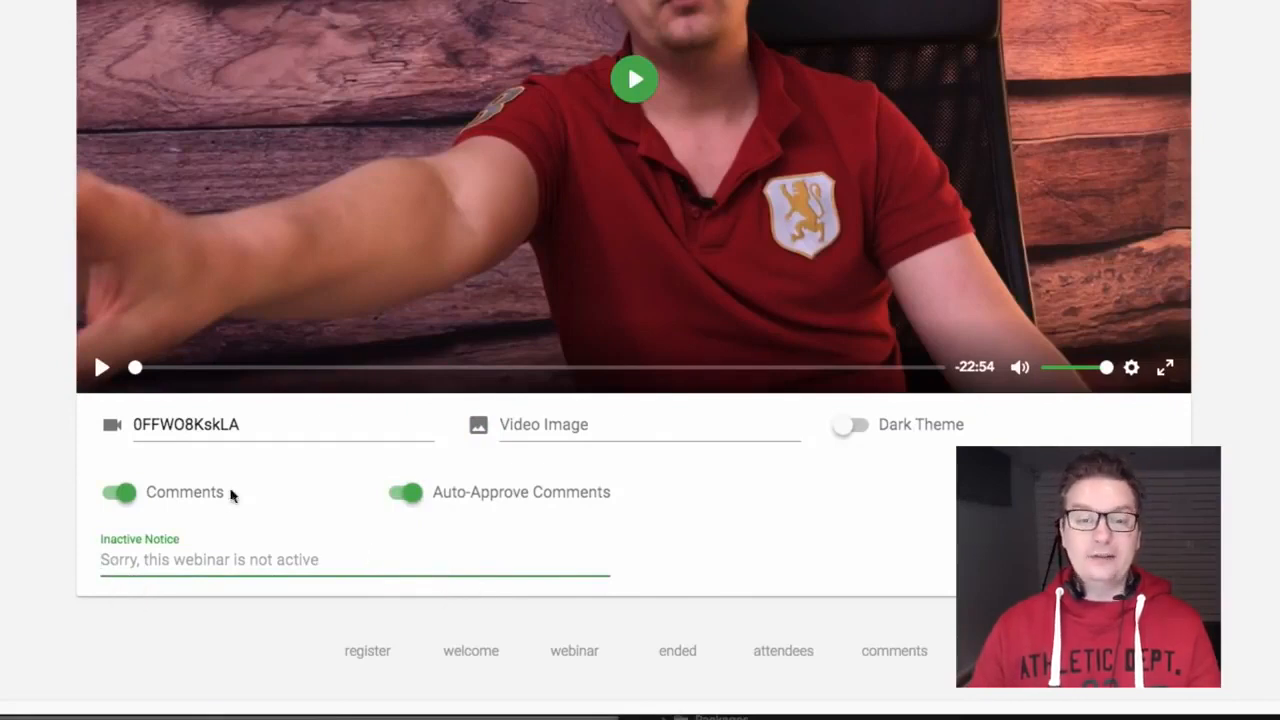
{"action": "scroll", "coordinate": [105, 182], "scroll_direction": "up", "scroll_amount": 4}
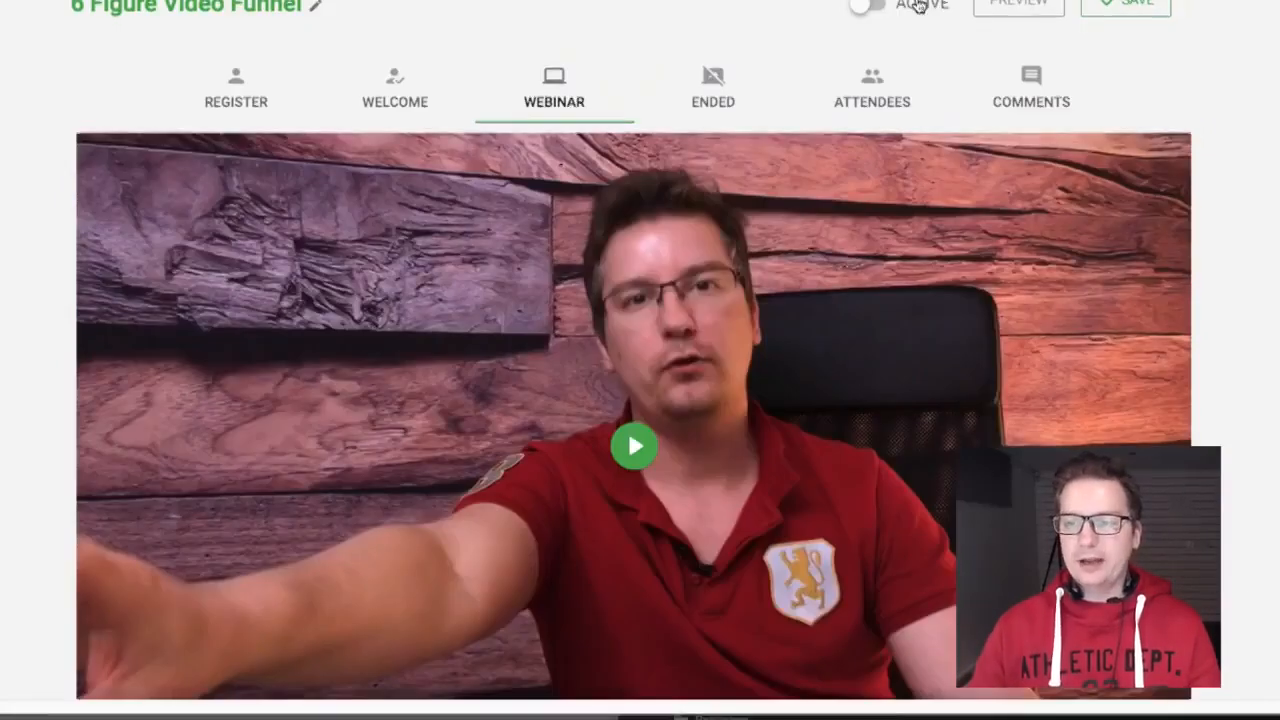
{"action": "left_click", "coordinate": [924, 4]}
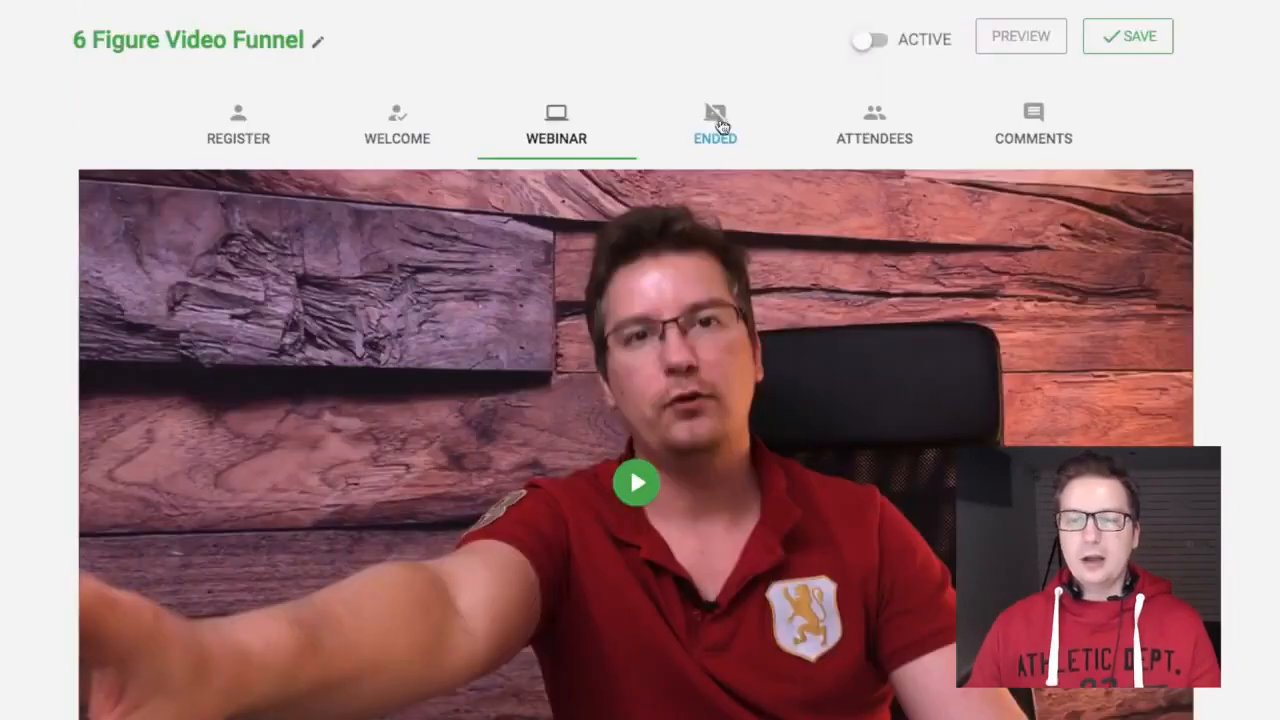
Step: Format the Ended page's thank-you line as a centred Heading 2 and save
{"action": "left_click", "coordinate": [714, 123]}
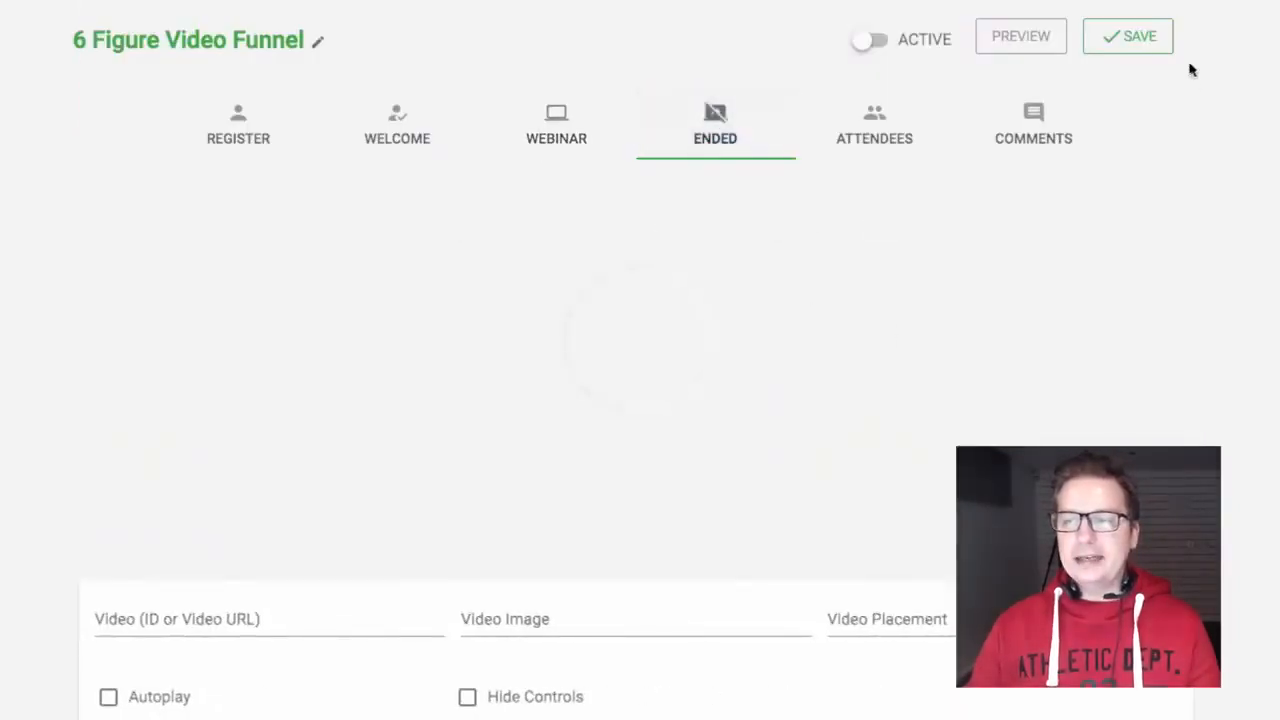
{"action": "left_click", "coordinate": [1150, 44]}
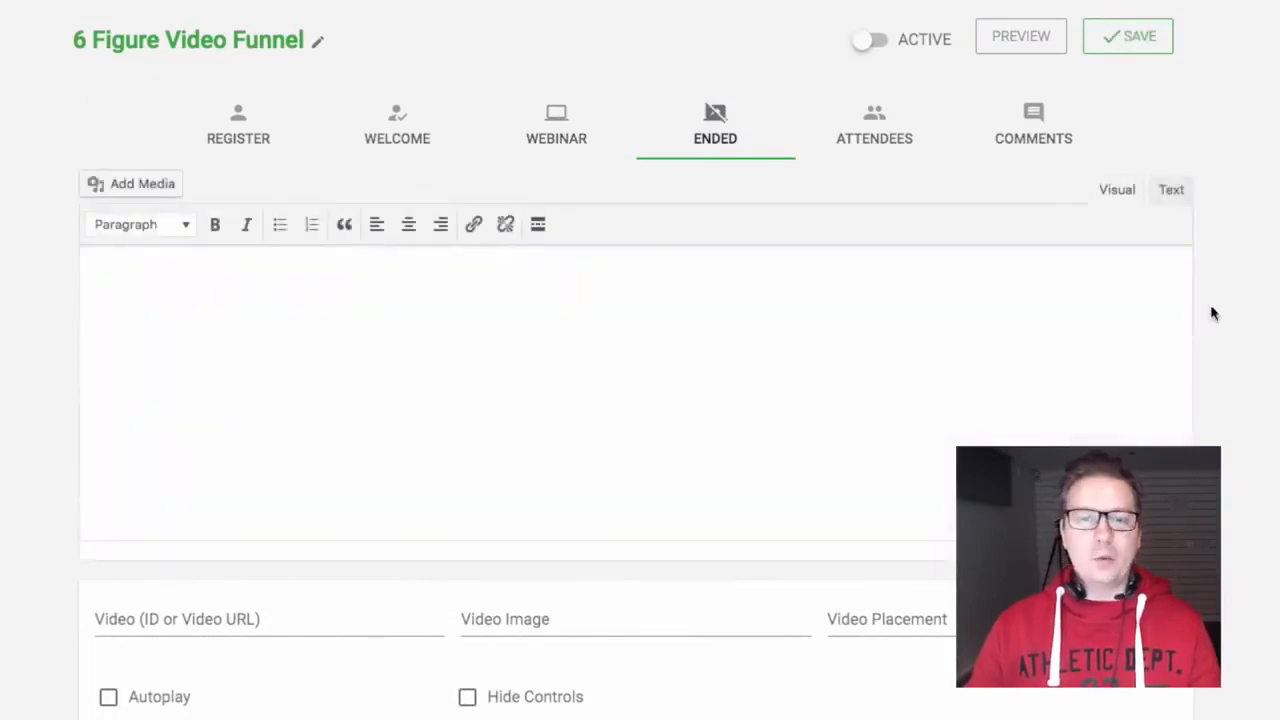
{"action": "left_click", "coordinate": [848, 340]}
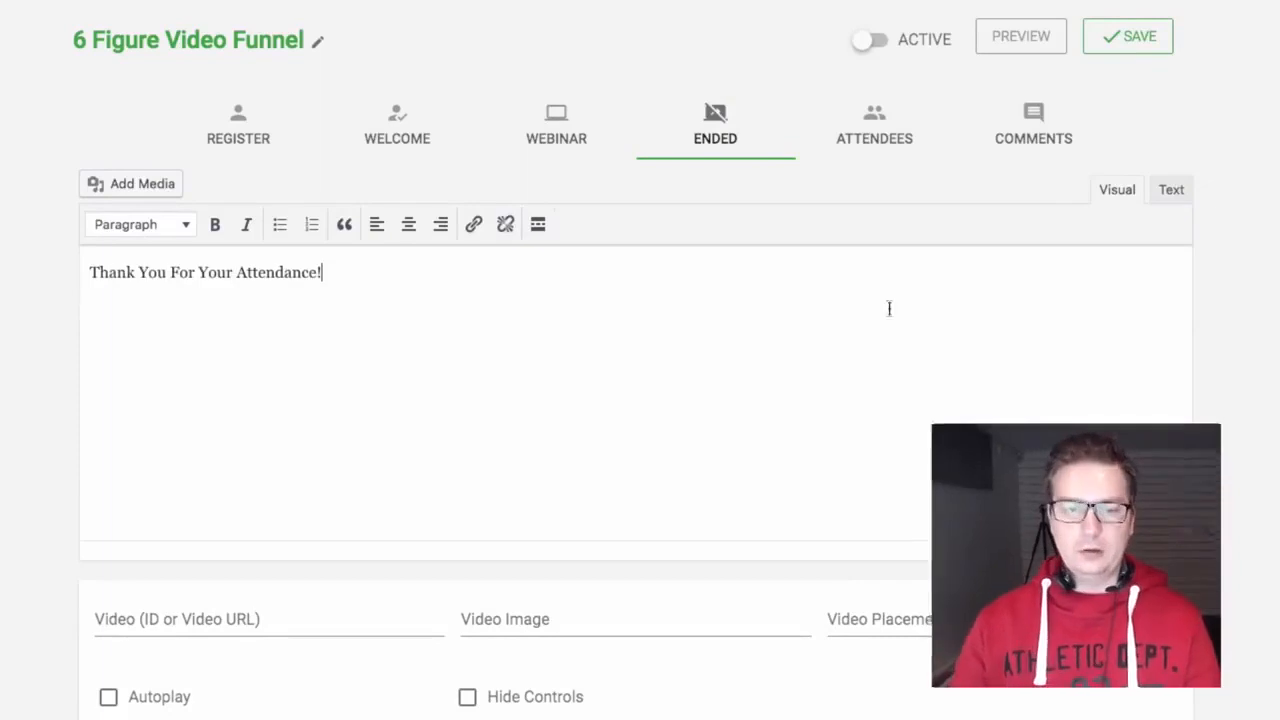
{"action": "left_click", "coordinate": [140, 224]}
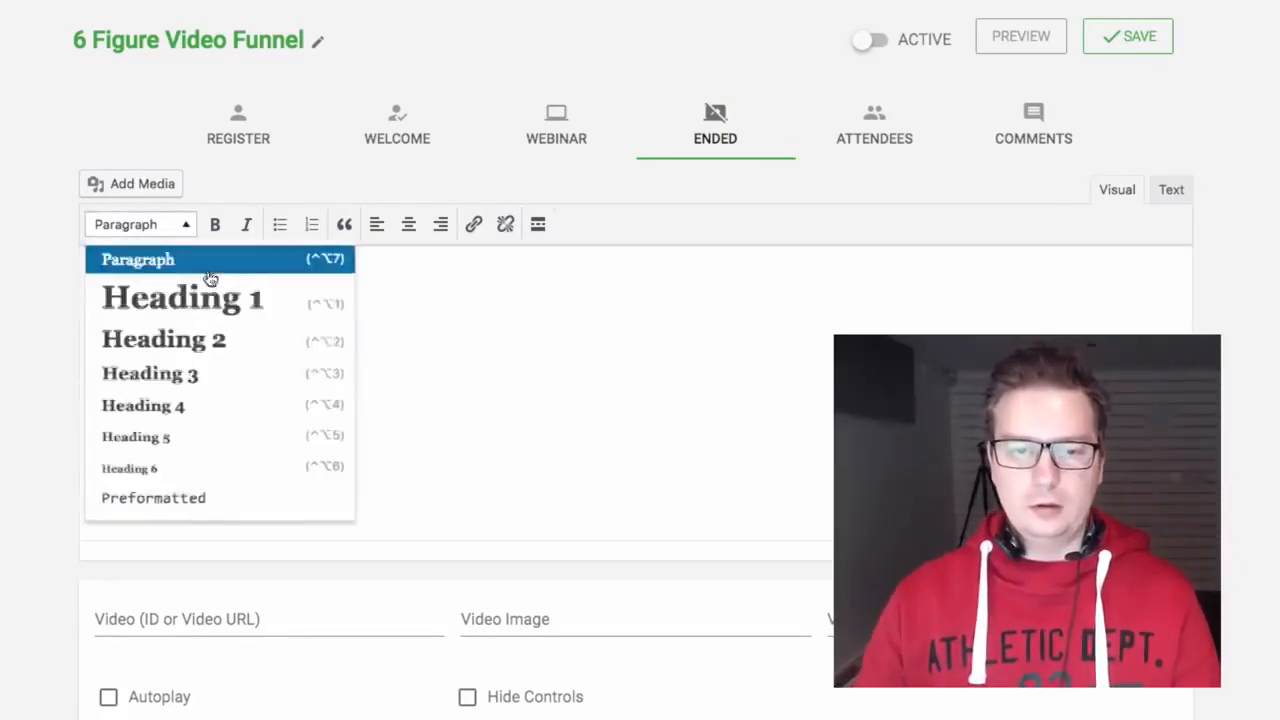
{"action": "left_click", "coordinate": [207, 341]}
{"action": "left_click", "coordinate": [408, 224]}
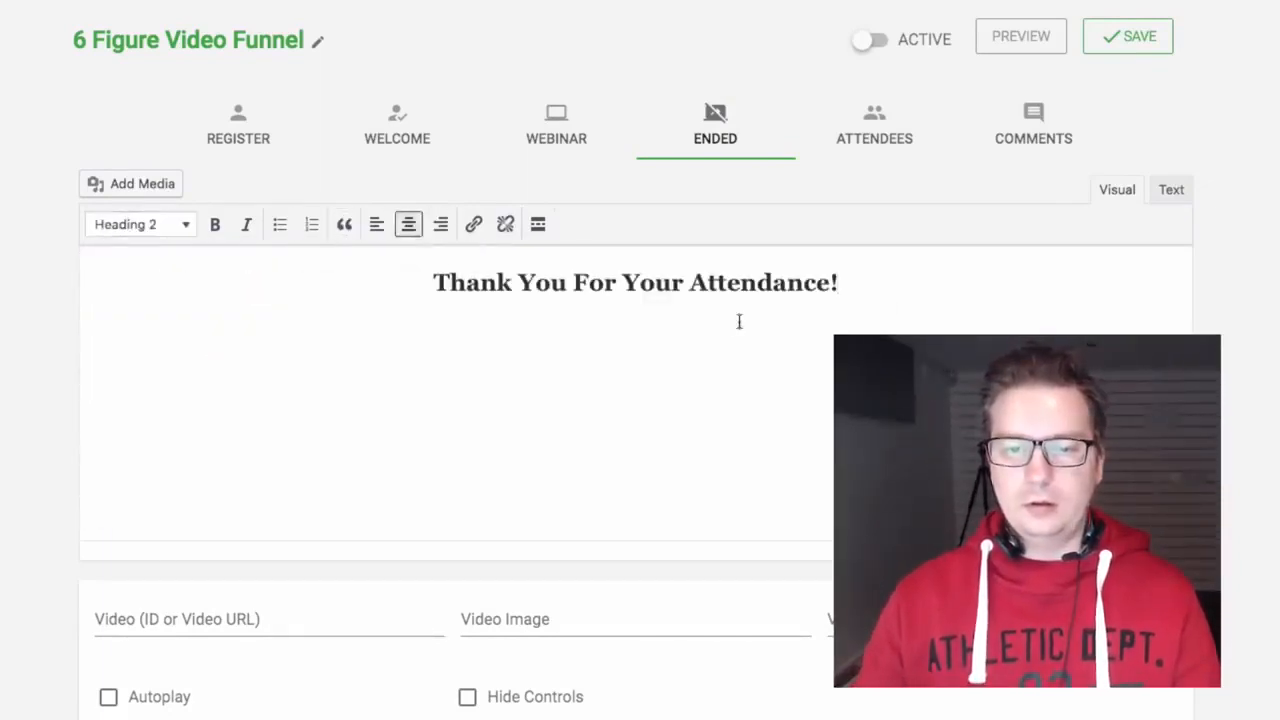
{"action": "left_click", "coordinate": [1157, 33]}
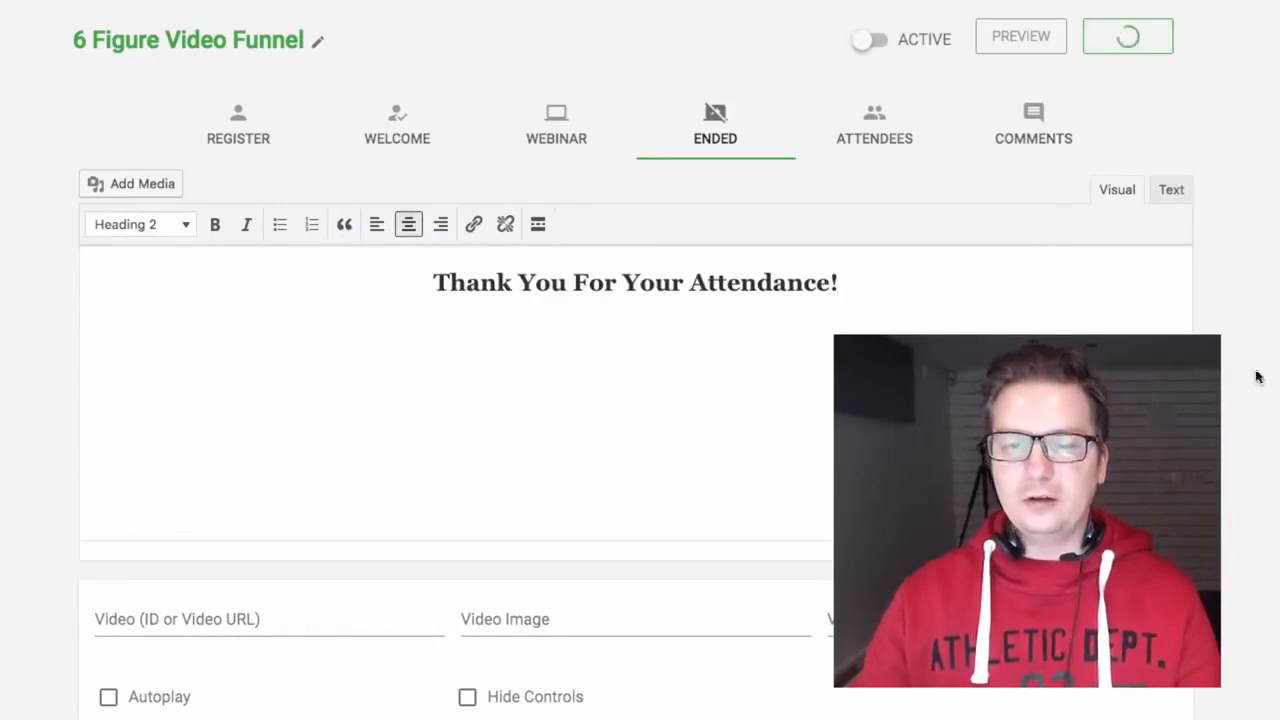
Step: Look over the video placement options without changing them
{"action": "scroll", "coordinate": [636, 400], "scroll_direction": "down", "scroll_amount": 1}
{"action": "scroll", "coordinate": [636, 400], "scroll_direction": "up", "scroll_amount": 1}
{"action": "scroll", "coordinate": [101, 401], "scroll_direction": "down", "scroll_amount": 2}
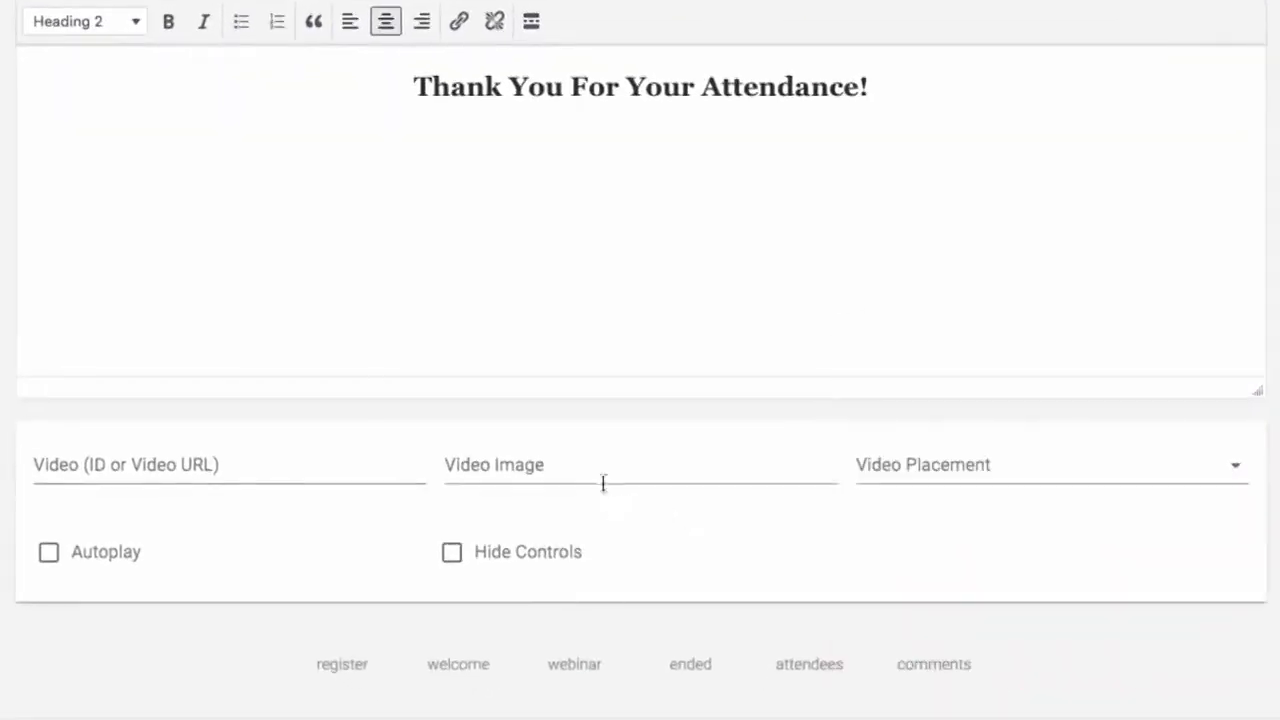
{"action": "left_click", "coordinate": [1181, 480]}
{"action": "left_click", "coordinate": [1174, 594]}
Step: Review the Attendees and Comments lists, then preview the 6 Figure Video Funnel room
{"action": "scroll", "coordinate": [664, 320], "scroll_direction": "up", "scroll_amount": 2}
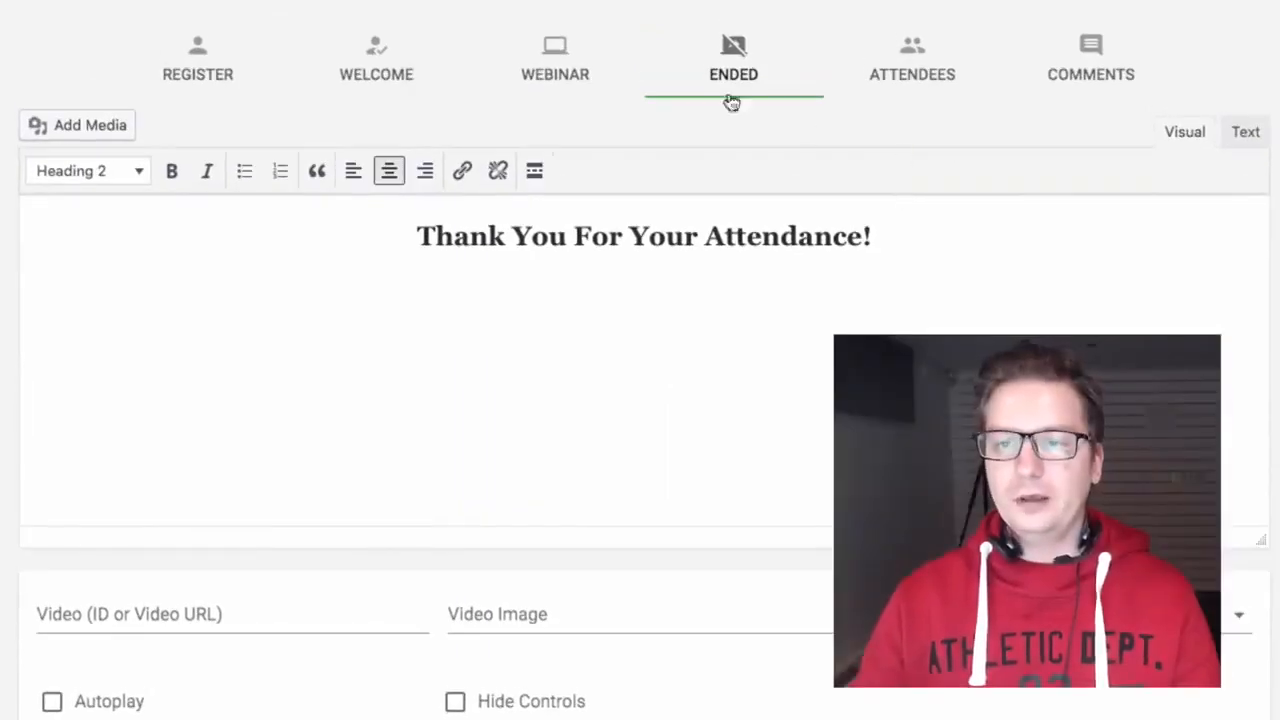
{"action": "left_click", "coordinate": [915, 66]}
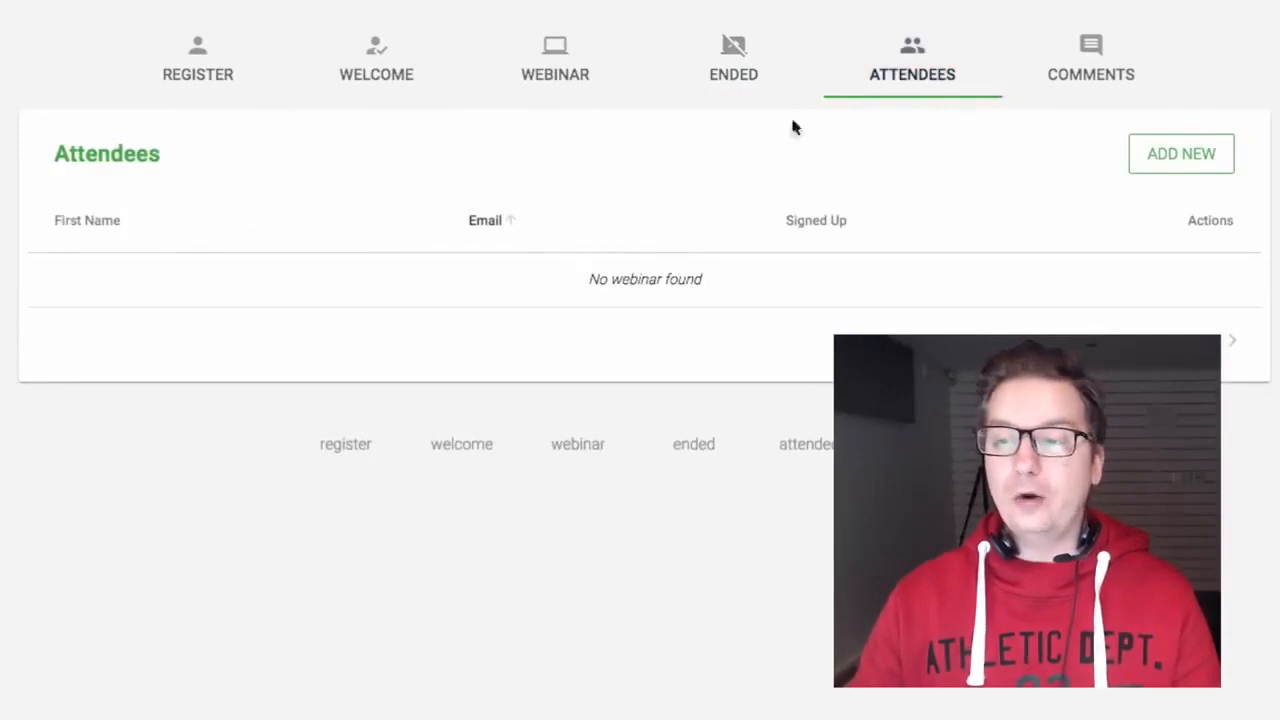
{"action": "left_click", "coordinate": [1091, 63]}
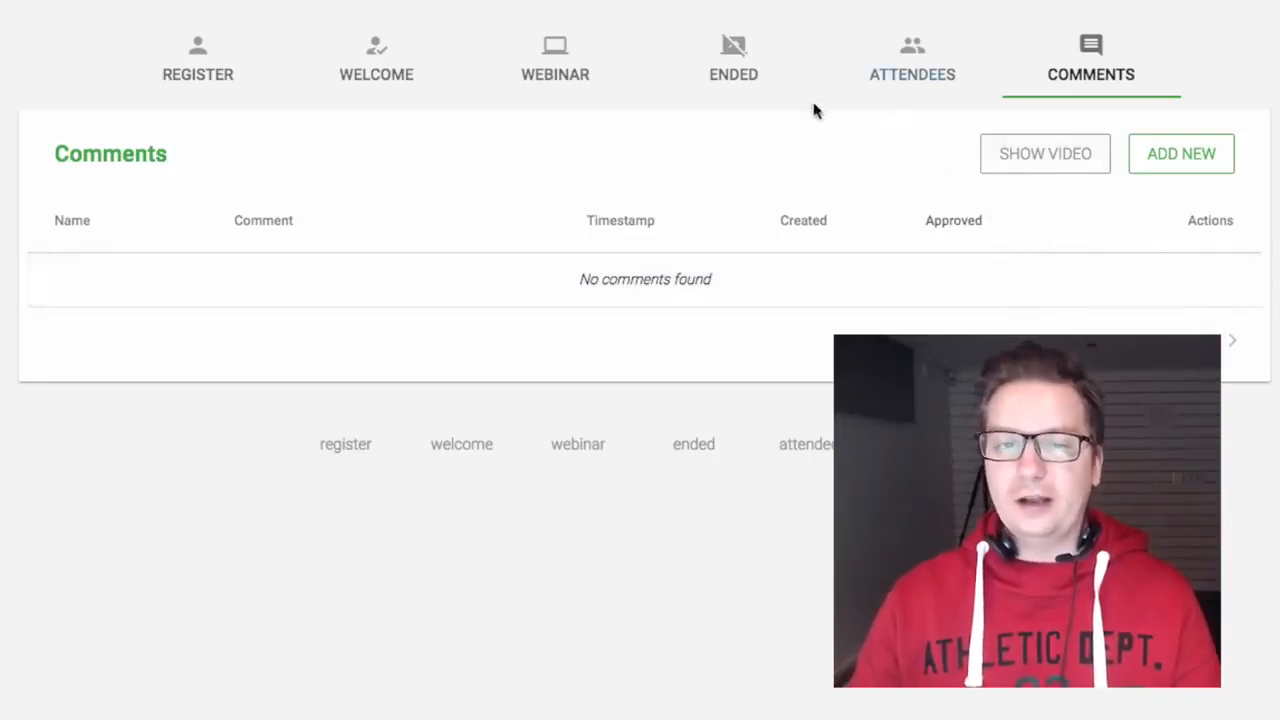
{"action": "left_click", "coordinate": [1046, 106]}
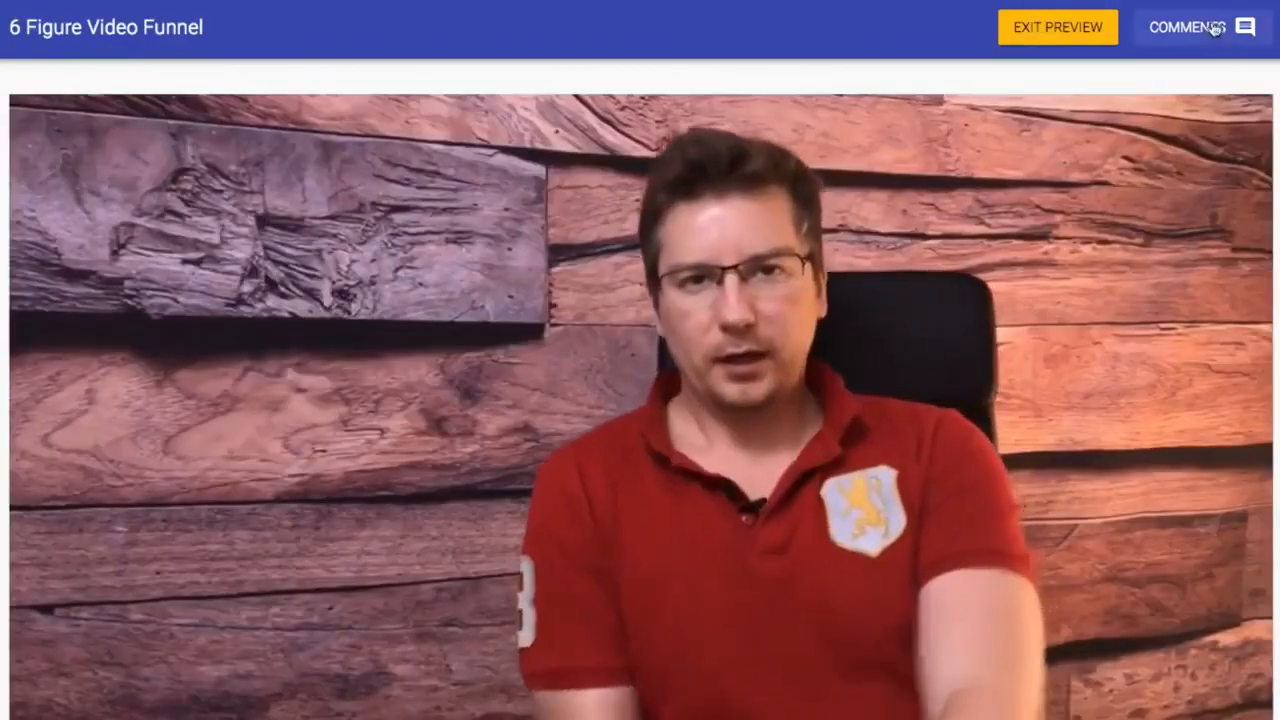
Step: Post the test comment 'Hello Testing!' in the preview, then exit back to webinar admin
{"action": "left_click", "coordinate": [1200, 28]}
{"action": "scroll", "coordinate": [1100, 400], "scroll_direction": "down", "scroll_amount": 1}
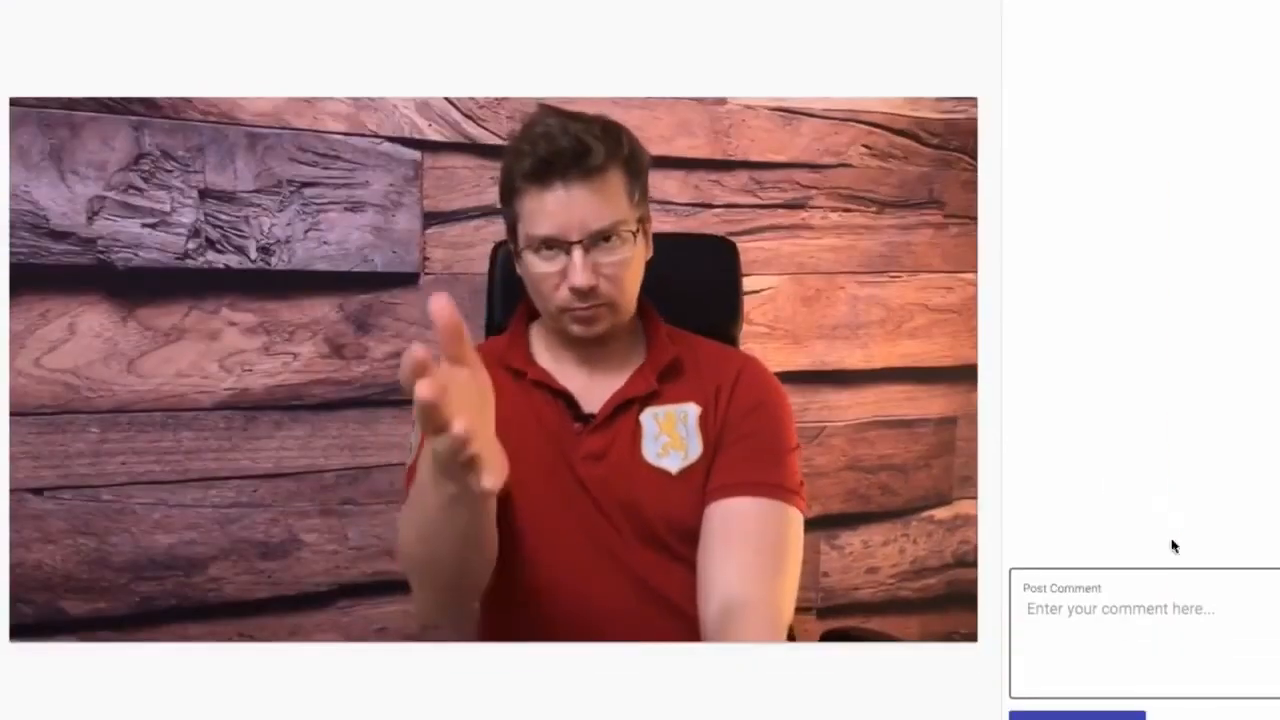
{"action": "type", "text": "Hello Testing"}
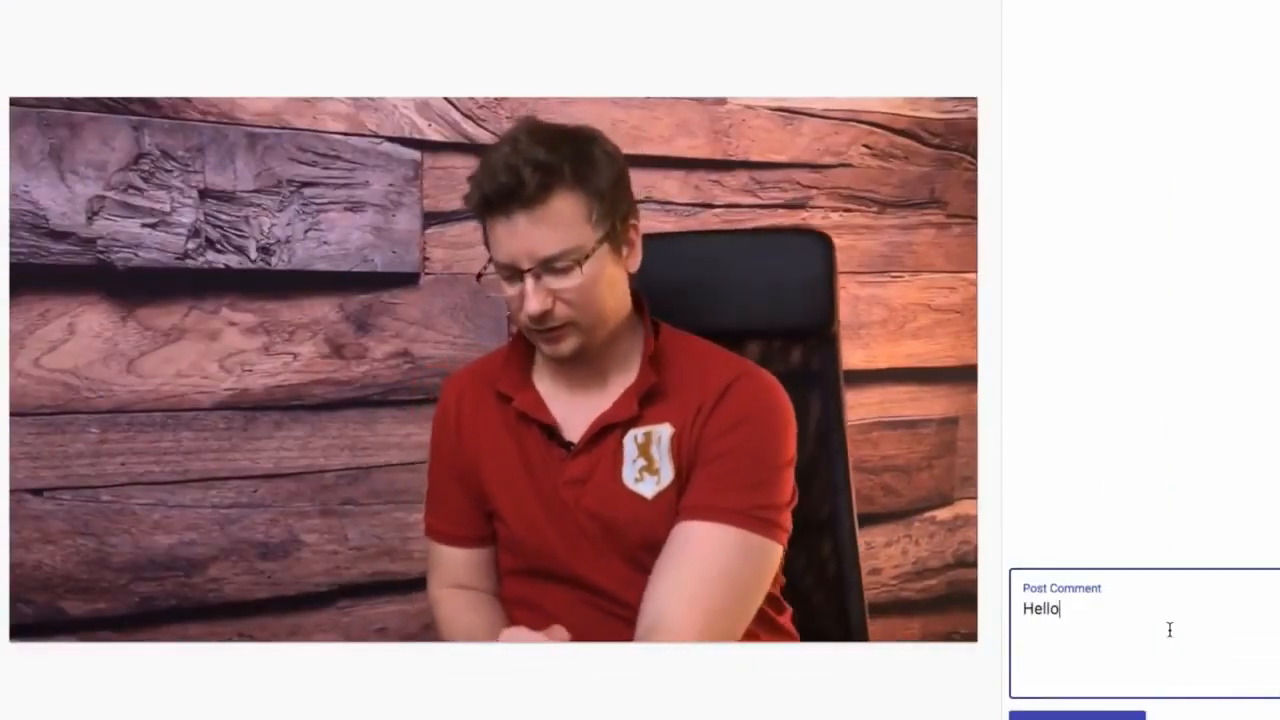
{"action": "type", "text": "!"}
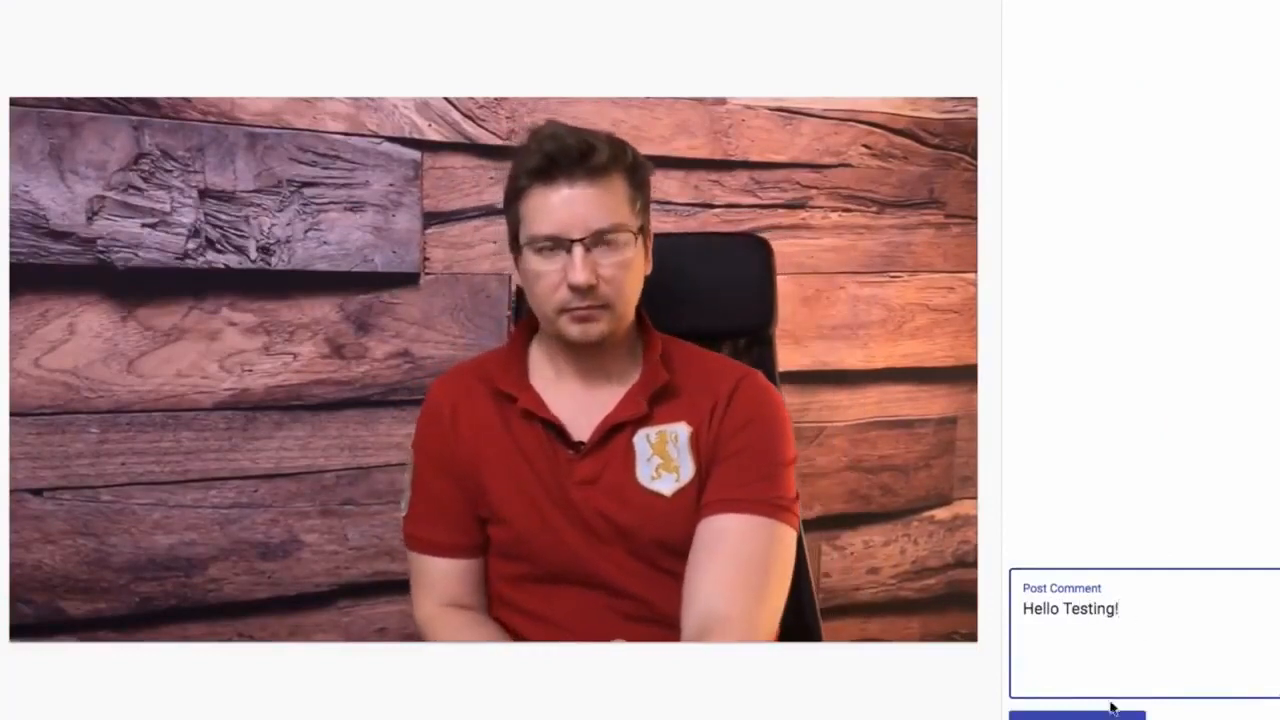
{"action": "left_click", "coordinate": [1099, 714]}
{"action": "scroll", "coordinate": [1172, 623], "scroll_direction": "up", "scroll_amount": 1}
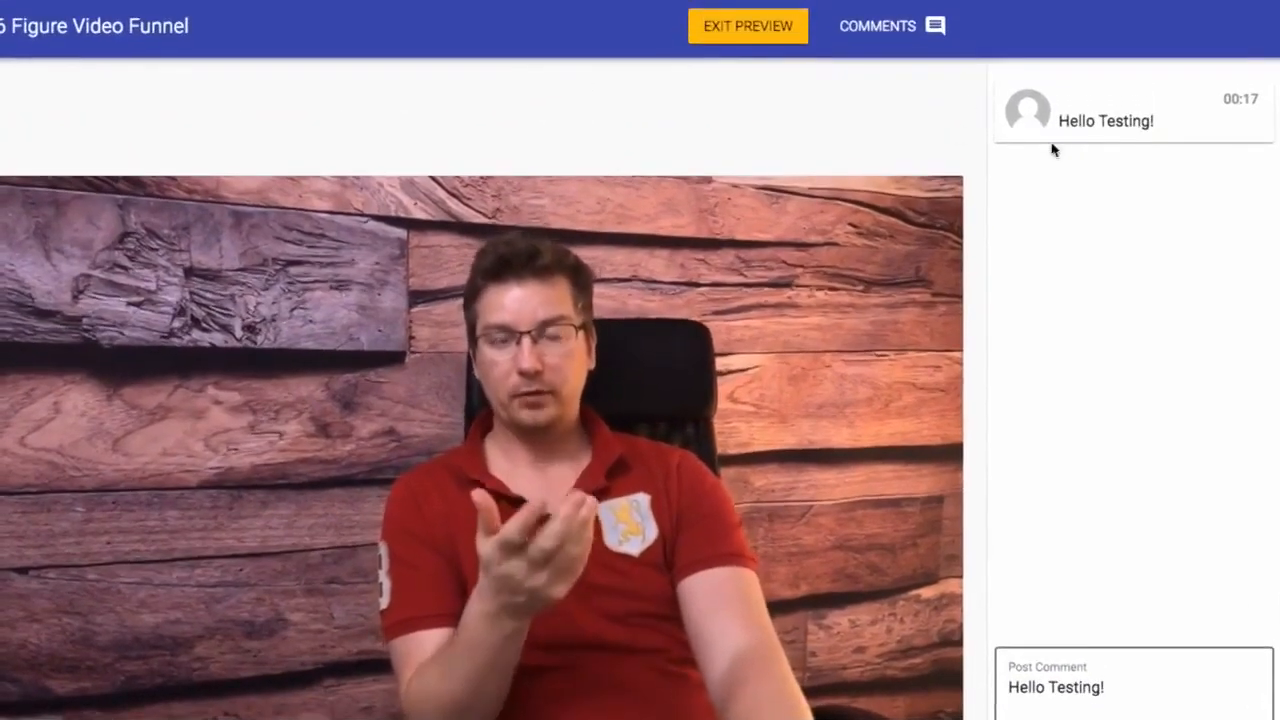
{"action": "left_click", "coordinate": [756, 28]}
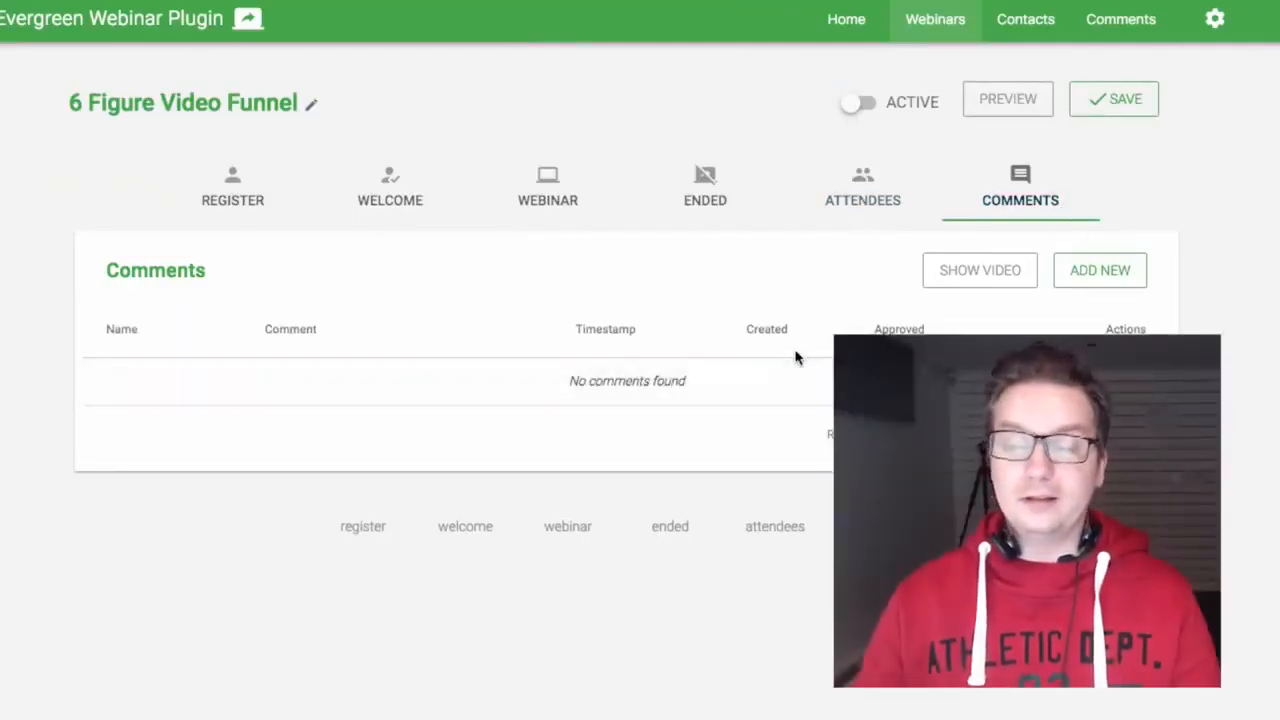
Step: Check the attendees list, switch the webinar Active, and go to the Optin Shortcode field
{"action": "left_click", "coordinate": [868, 200]}
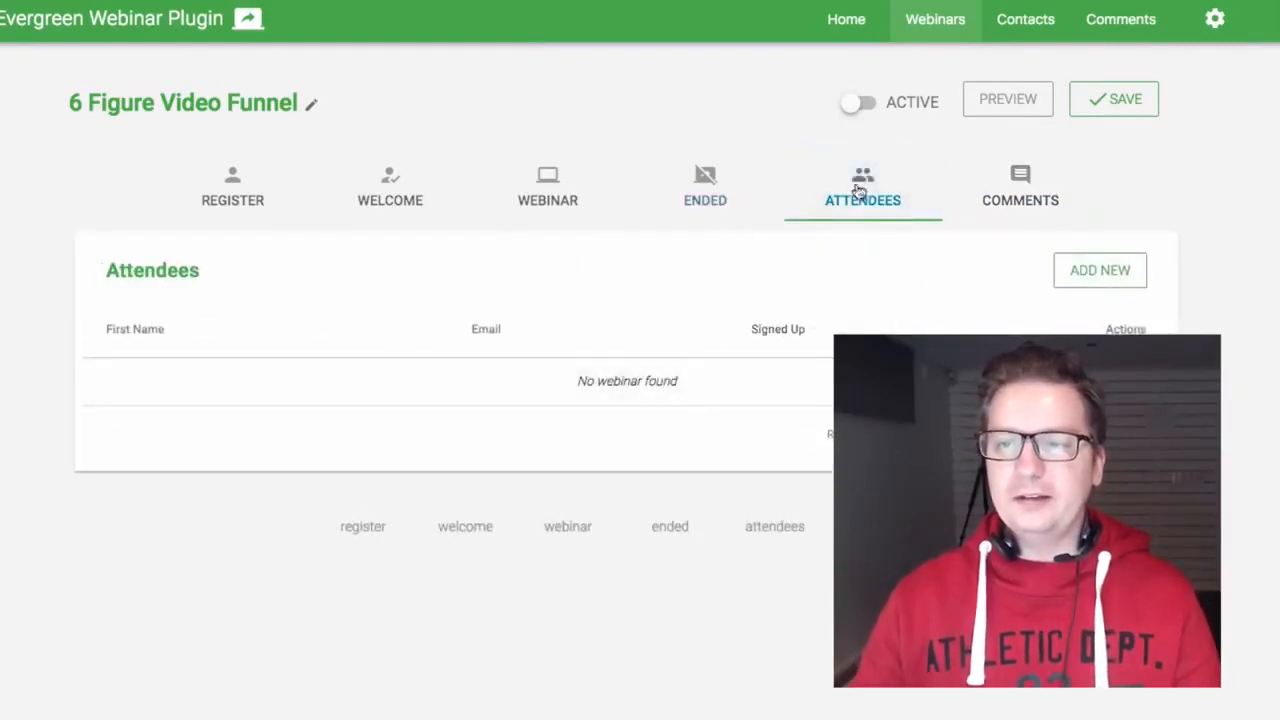
{"action": "left_click", "coordinate": [915, 112]}
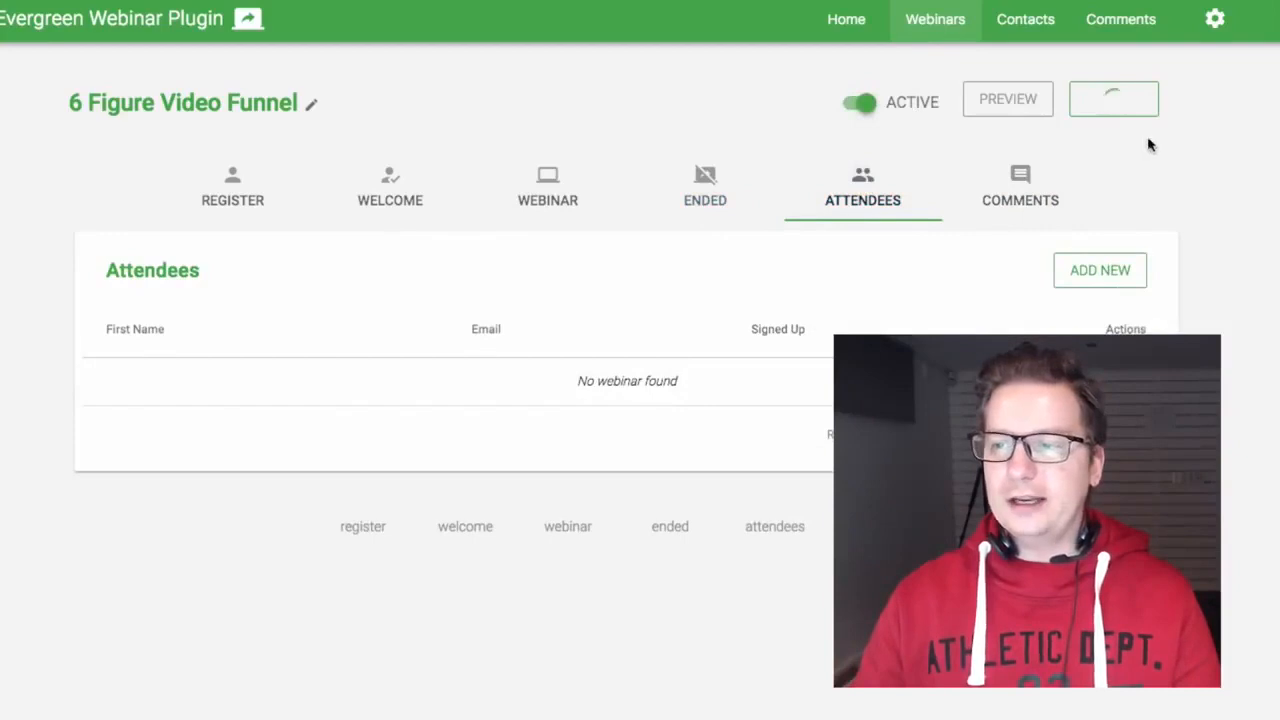
{"action": "left_click", "coordinate": [241, 203]}
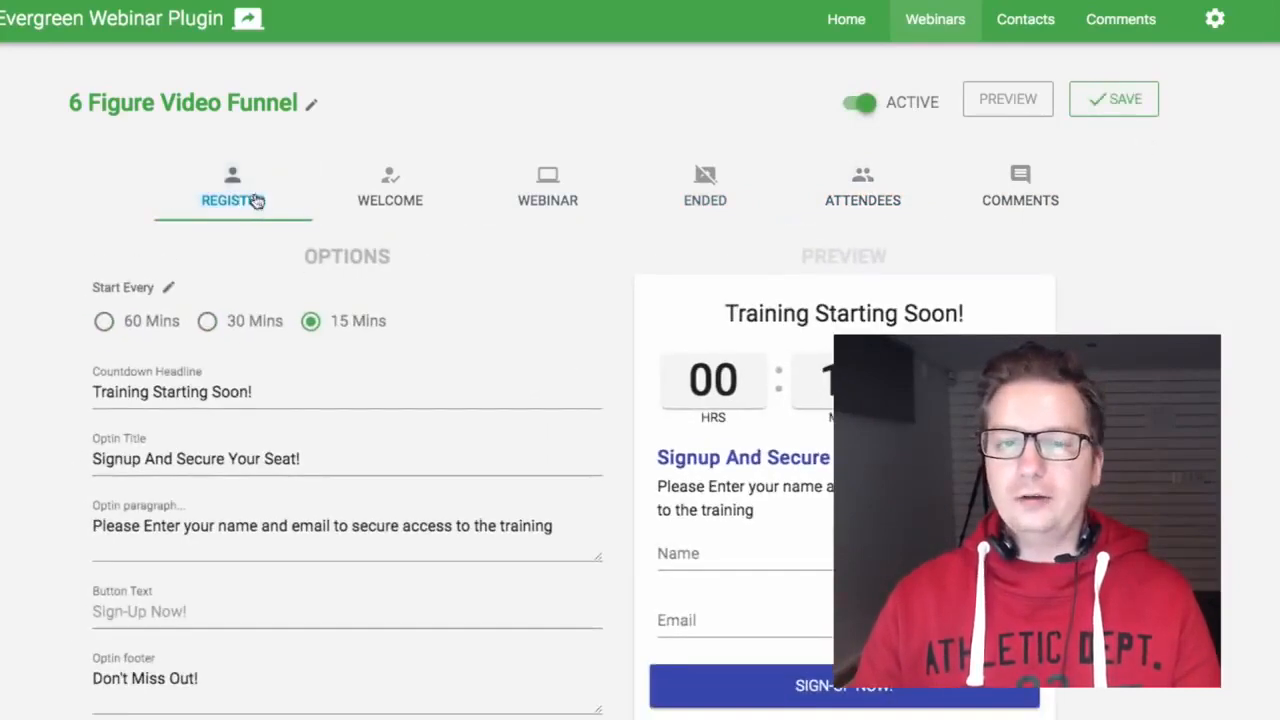
{"action": "scroll", "coordinate": [485, 302], "scroll_direction": "down", "scroll_amount": 5}
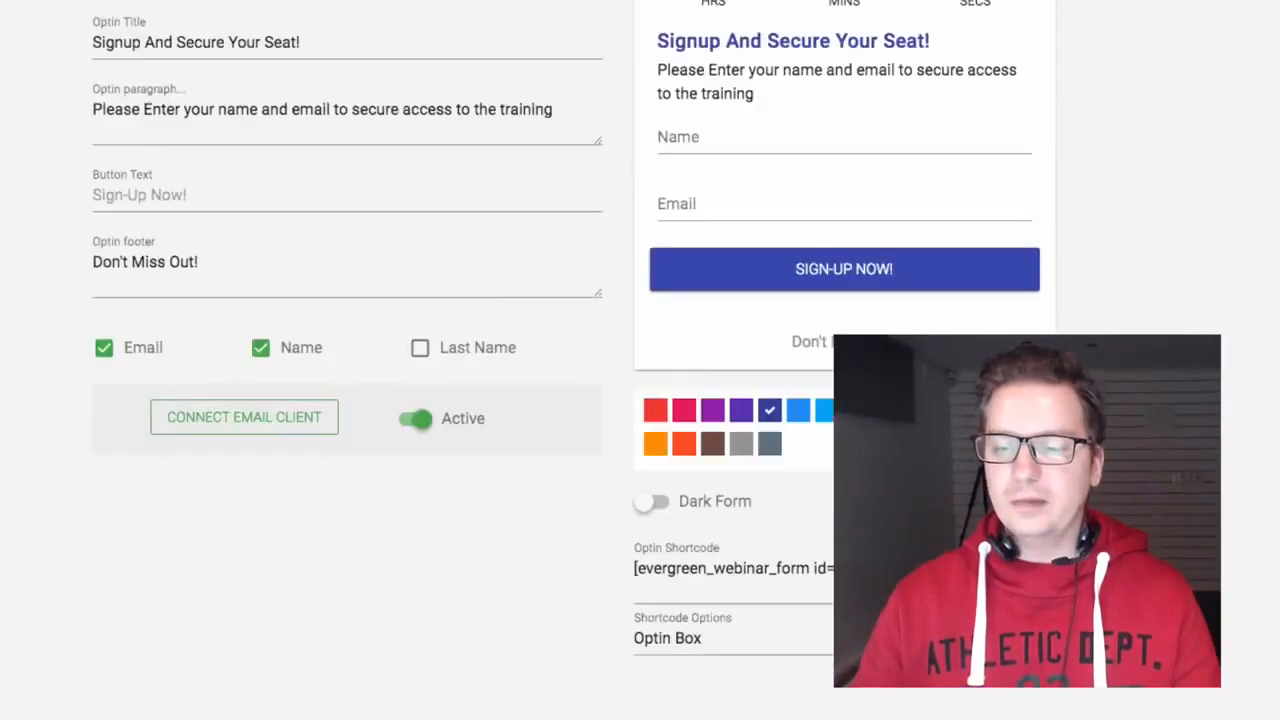
{"action": "left_click", "coordinate": [917, 570]}
Step: Copy the opt-in shortcode [evergreen_webinar_form id="2"]
{"action": "key", "text": "super+a"}
{"action": "key", "text": "super+c"}
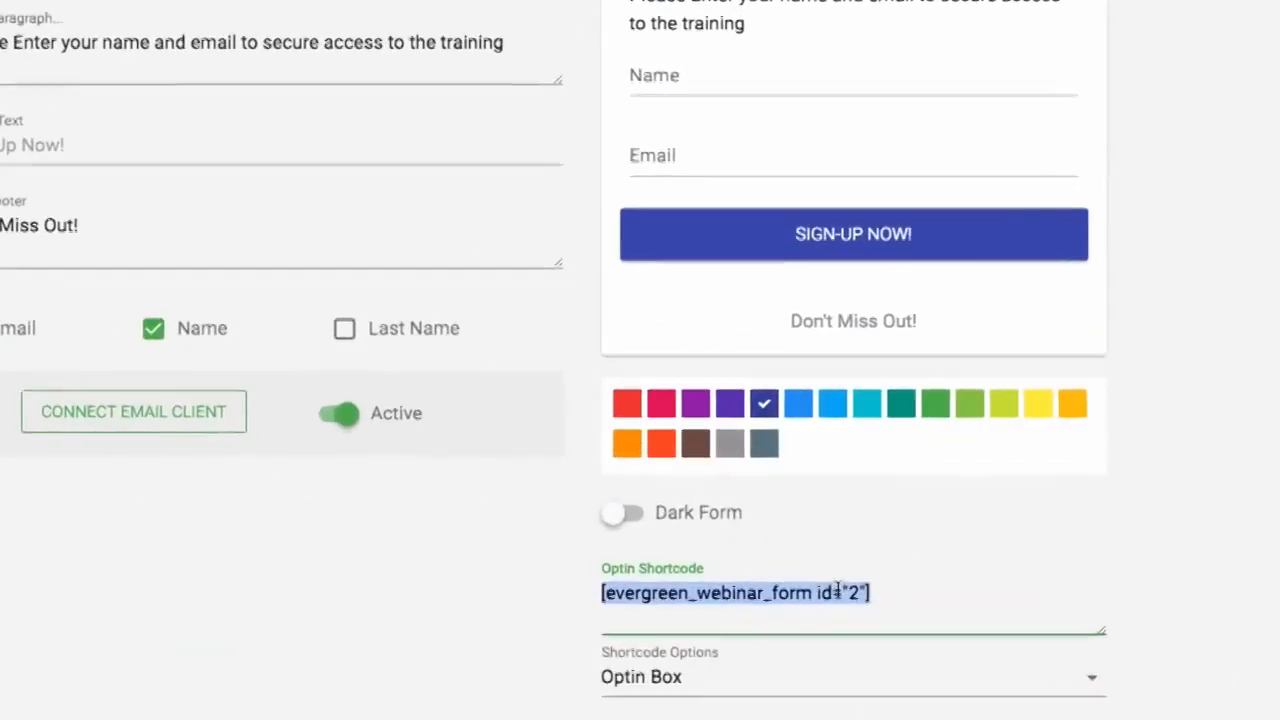
{"action": "right_click", "coordinate": [809, 570]}
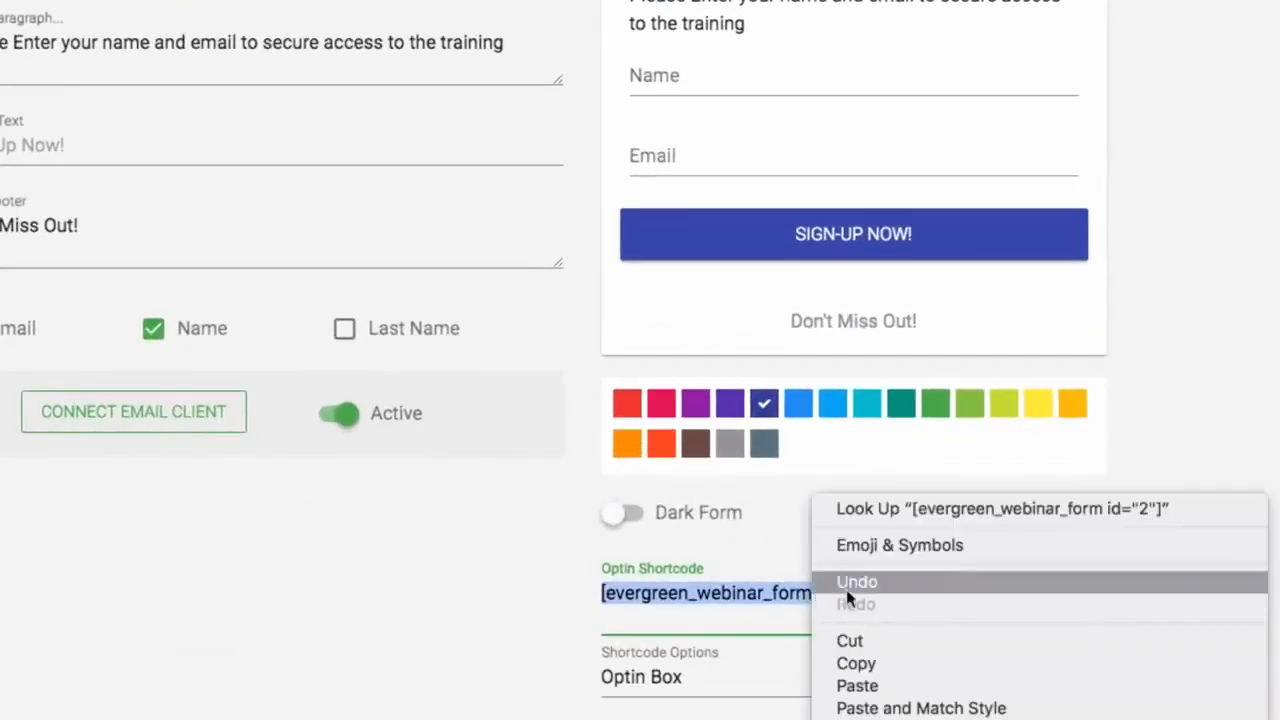
{"action": "left_click", "coordinate": [856, 663]}
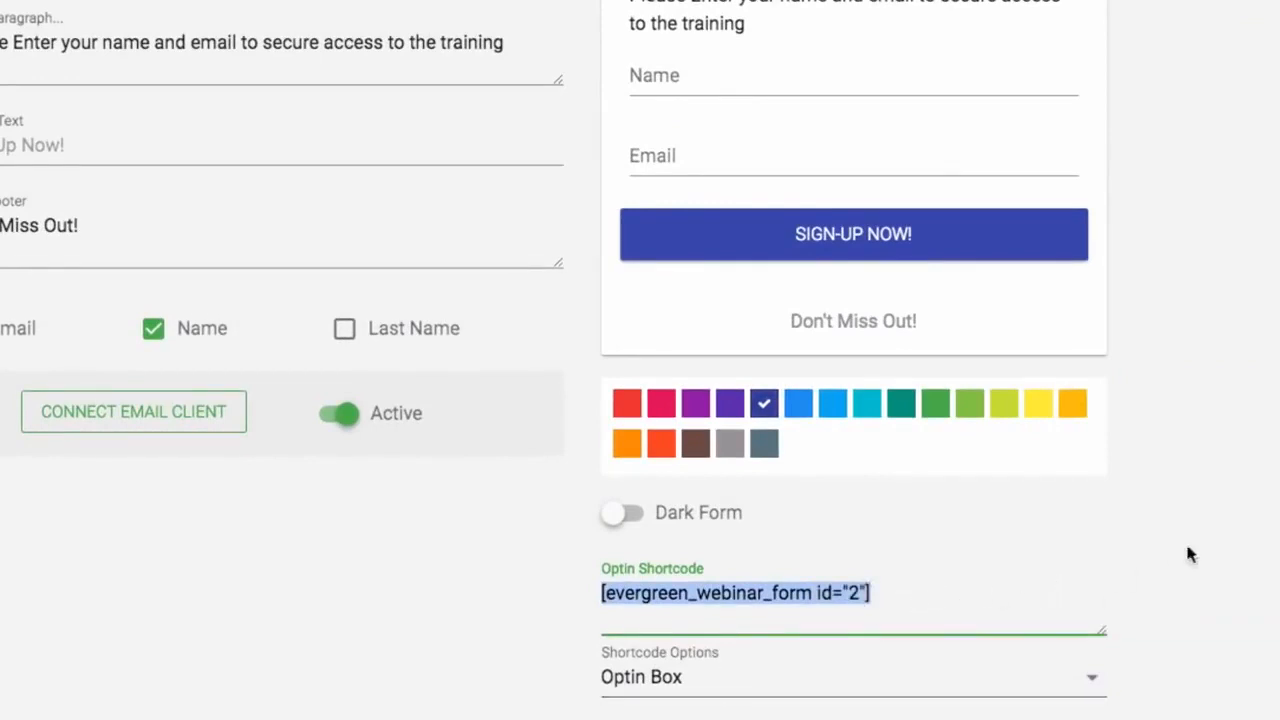
{"action": "scroll", "coordinate": [1189, 551], "scroll_direction": "up", "scroll_amount": 3}
{"action": "scroll", "coordinate": [1218, 530], "scroll_direction": "up", "scroll_amount": 2}
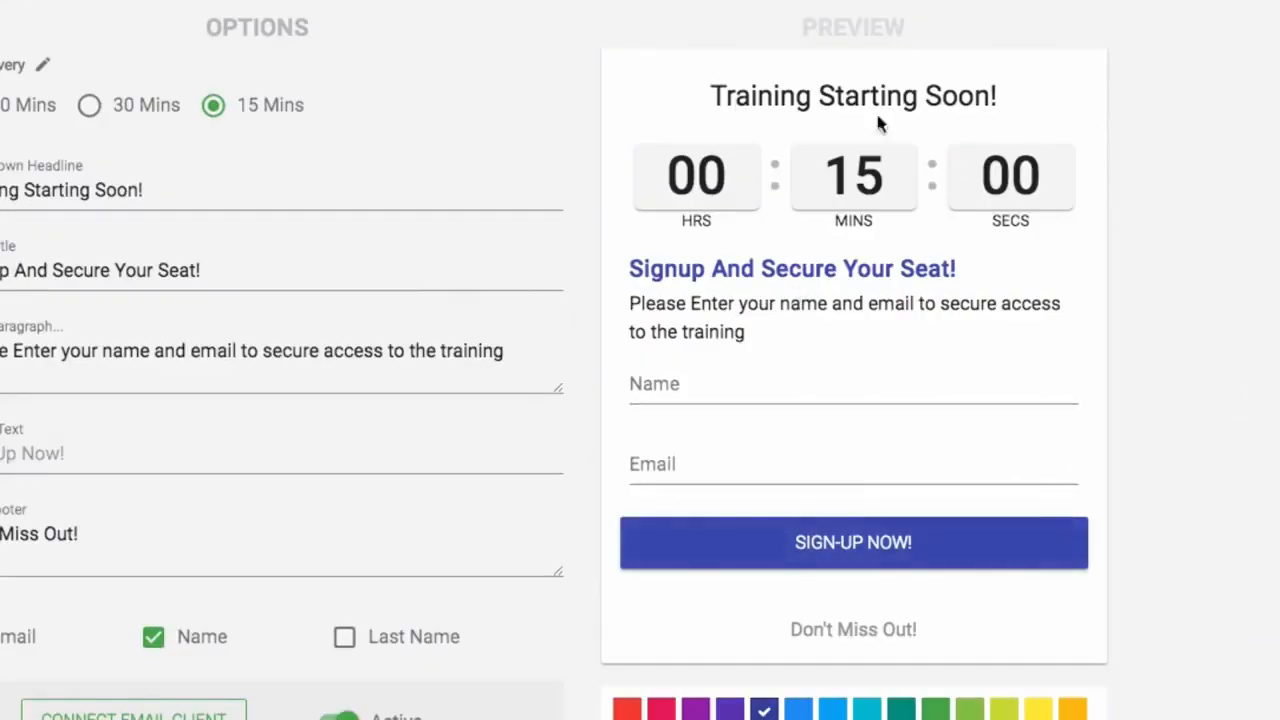
{"action": "scroll", "coordinate": [745, 172], "scroll_direction": "down", "scroll_amount": 4}
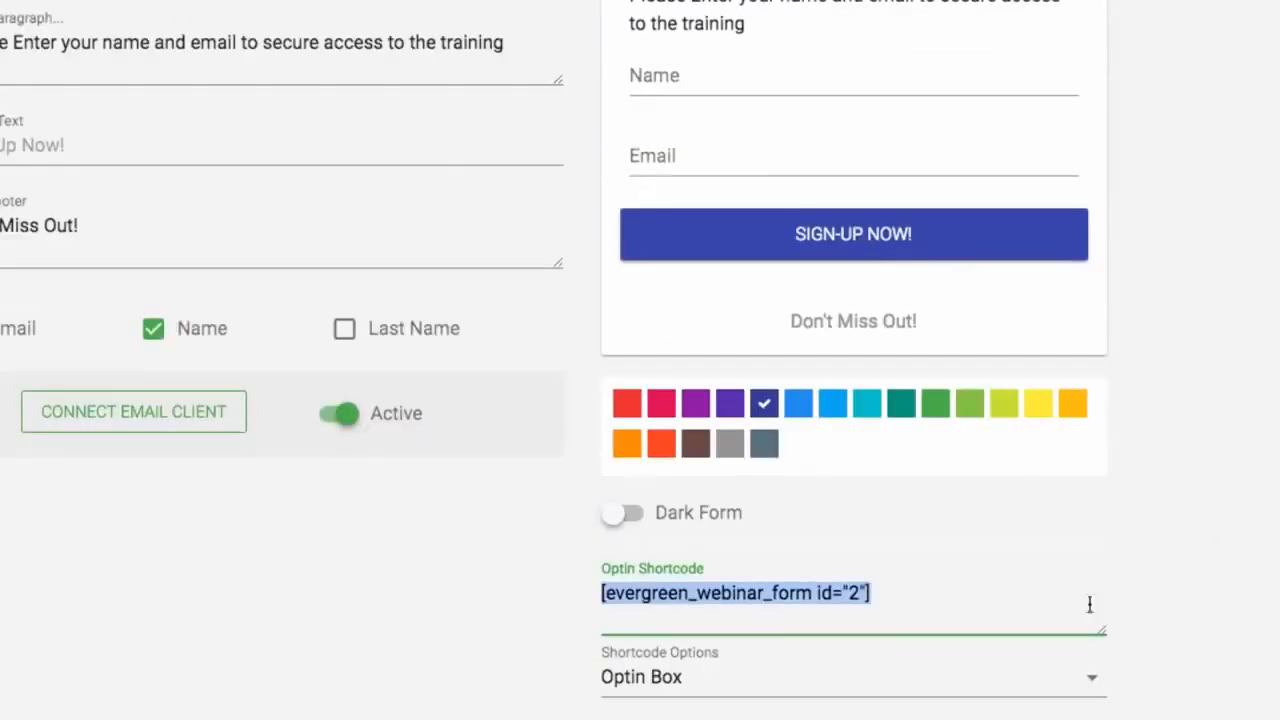
Step: Try the form-only and countdown-only Shortcode Options layouts
{"action": "left_click", "coordinate": [945, 690]}
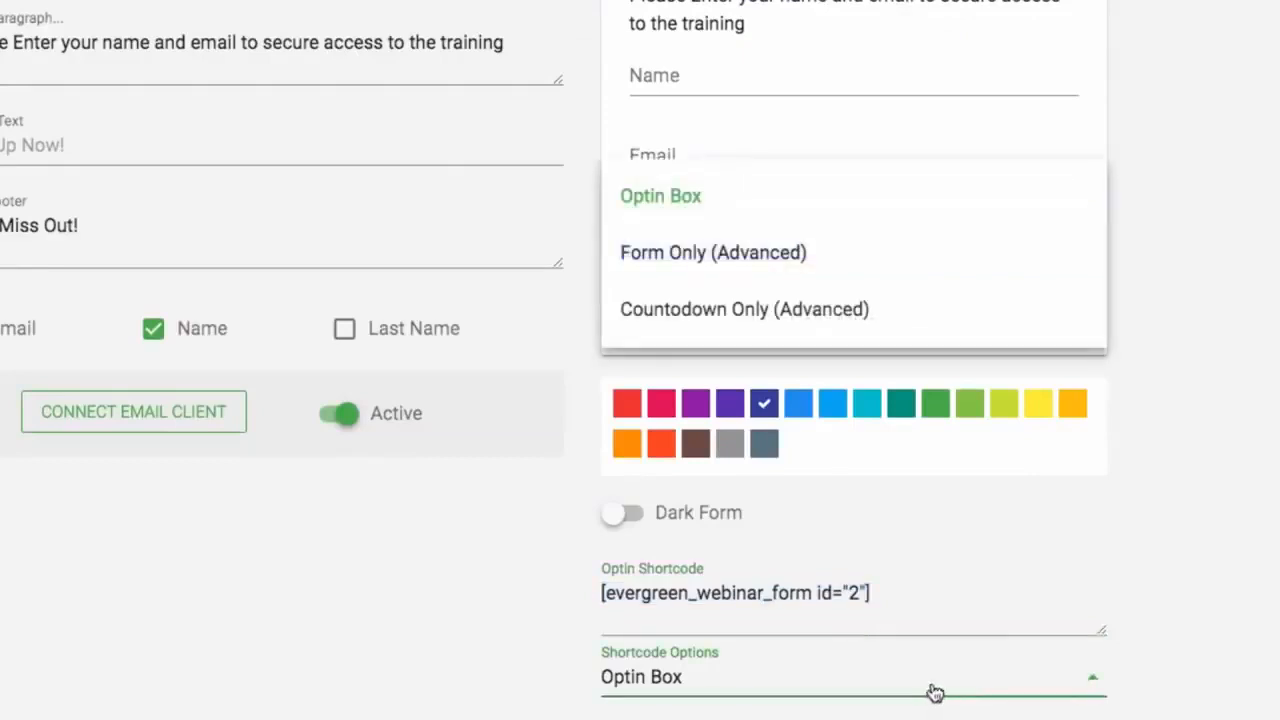
{"action": "left_click", "coordinate": [842, 258]}
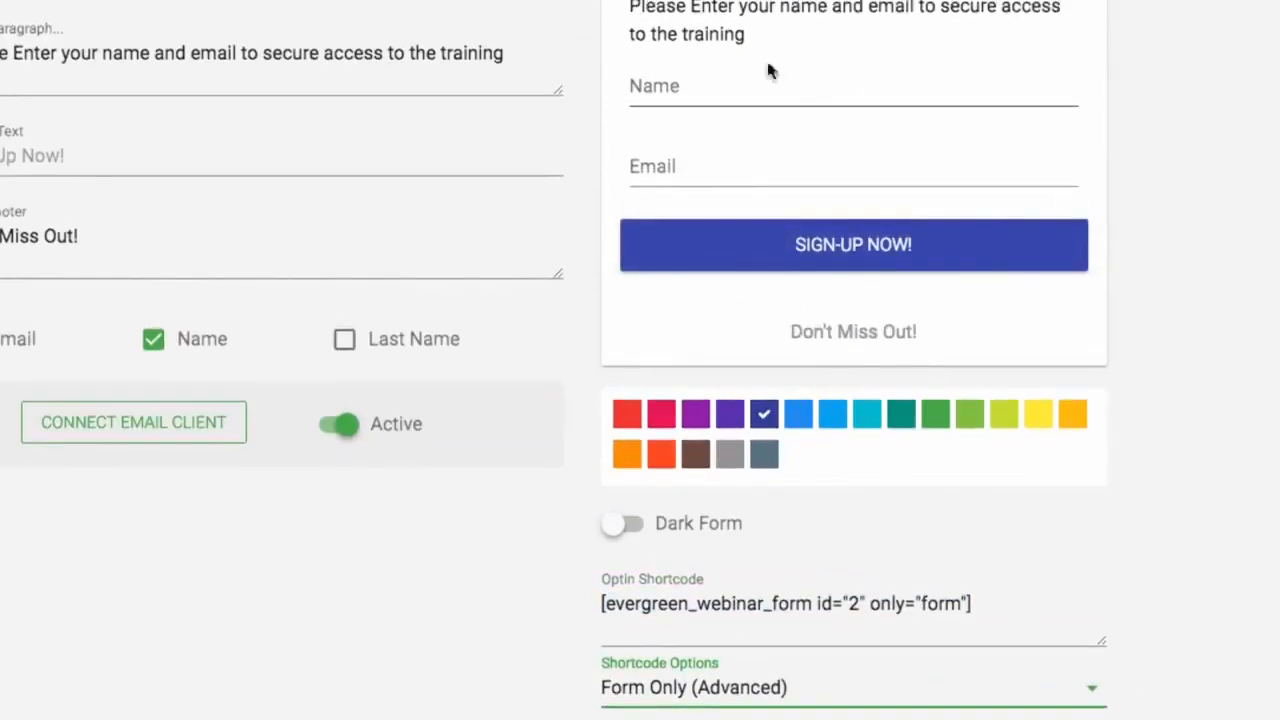
{"action": "left_click", "coordinate": [877, 706]}
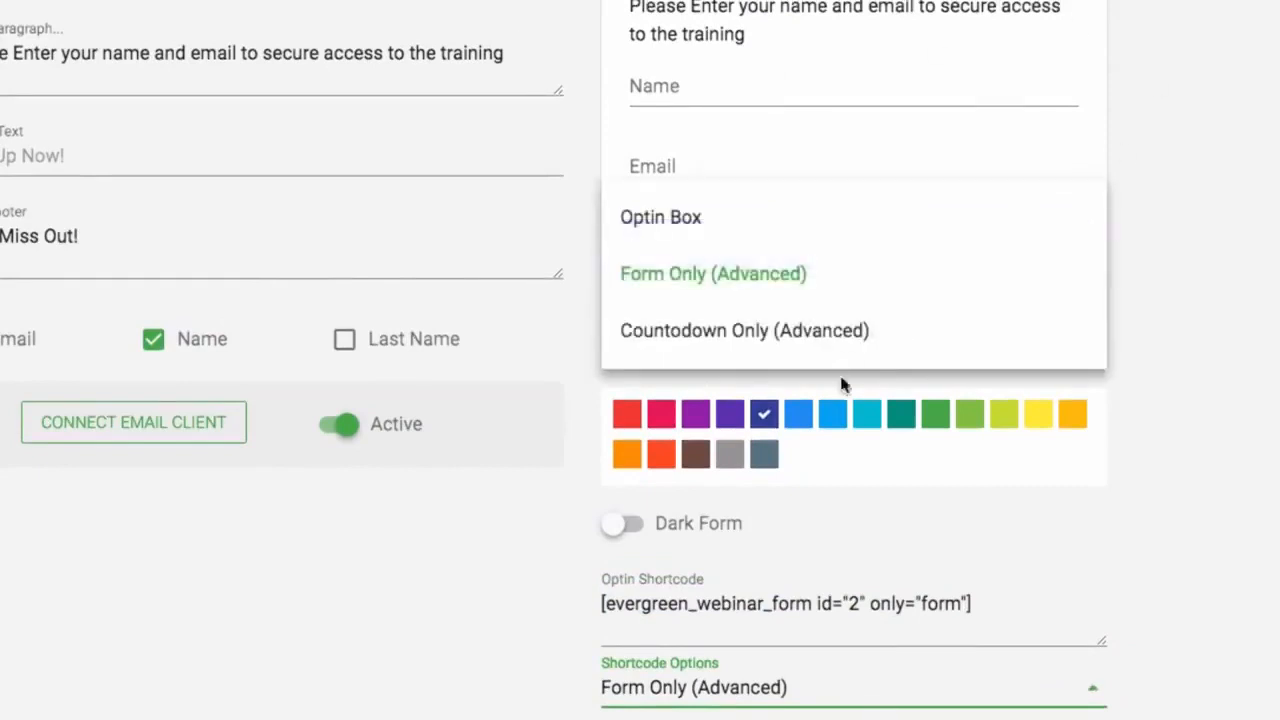
{"action": "left_click", "coordinate": [846, 331]}
{"action": "scroll", "coordinate": [1145, 580], "scroll_direction": "up", "scroll_amount": 5}
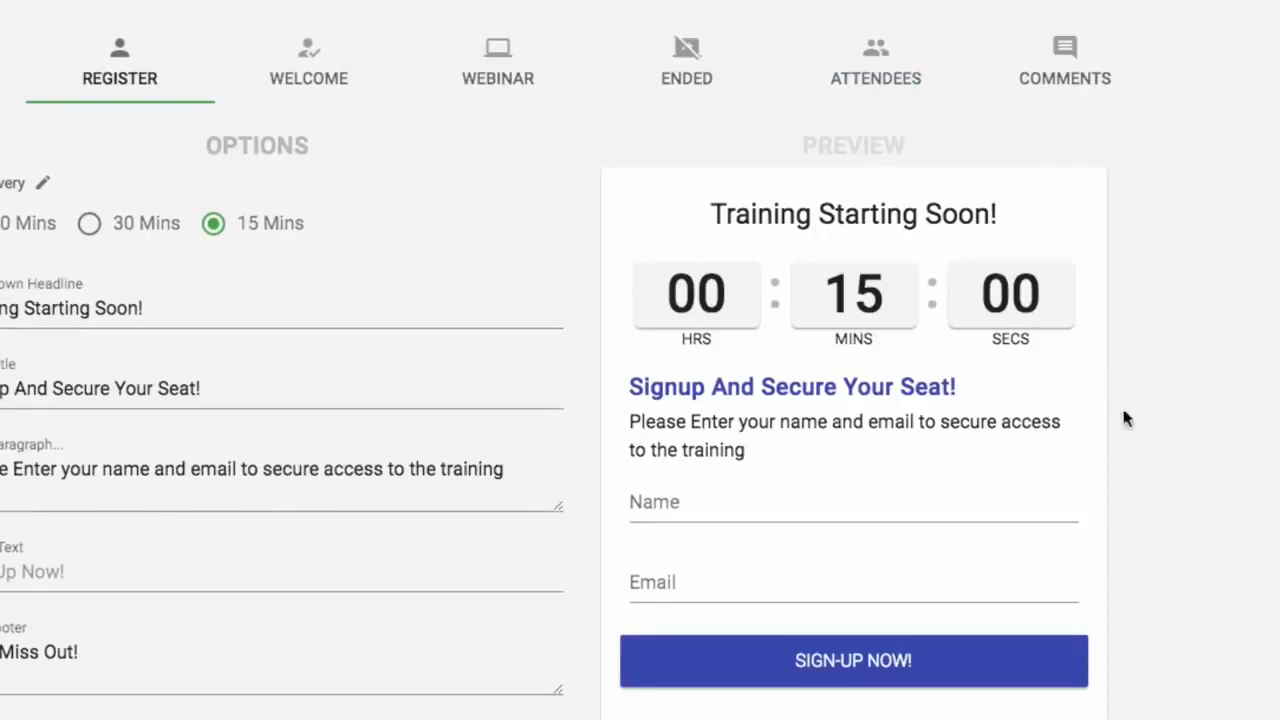
{"action": "scroll", "coordinate": [1184, 395], "scroll_direction": "down", "scroll_amount": 5}
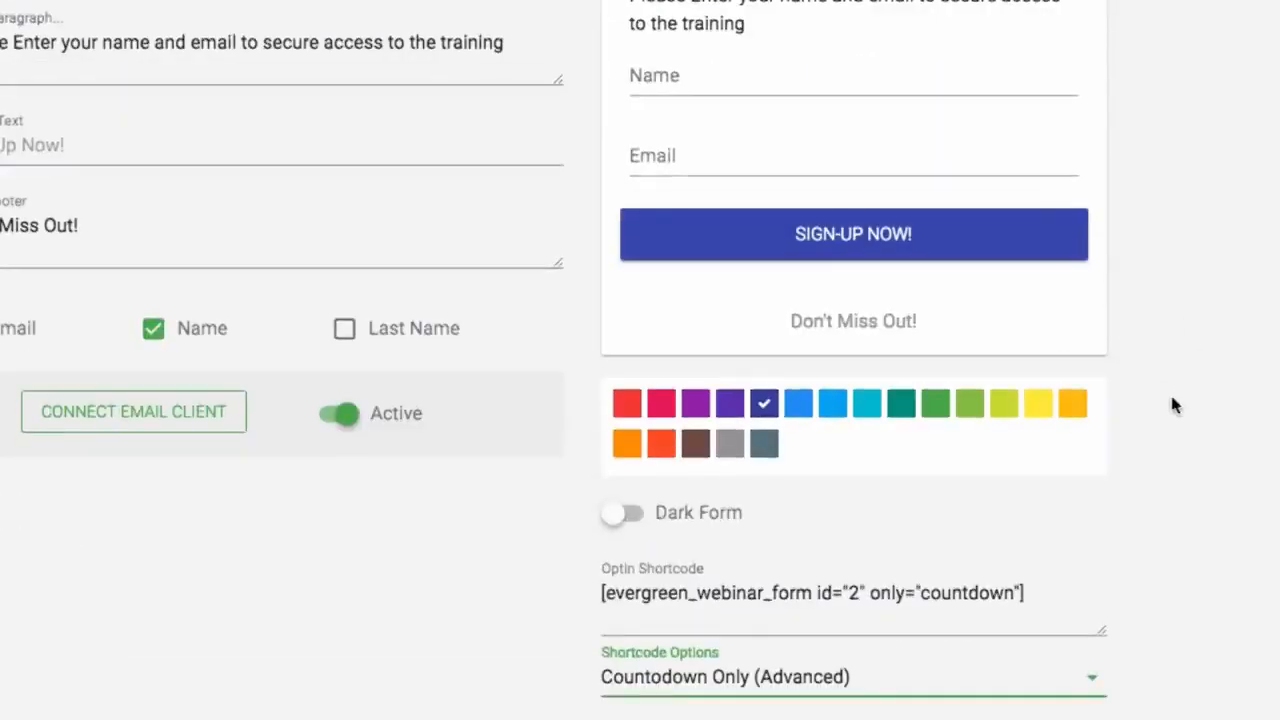
Step: Set the shortcode layout back to Optin Box and save the webinar
{"action": "left_click", "coordinate": [927, 695]}
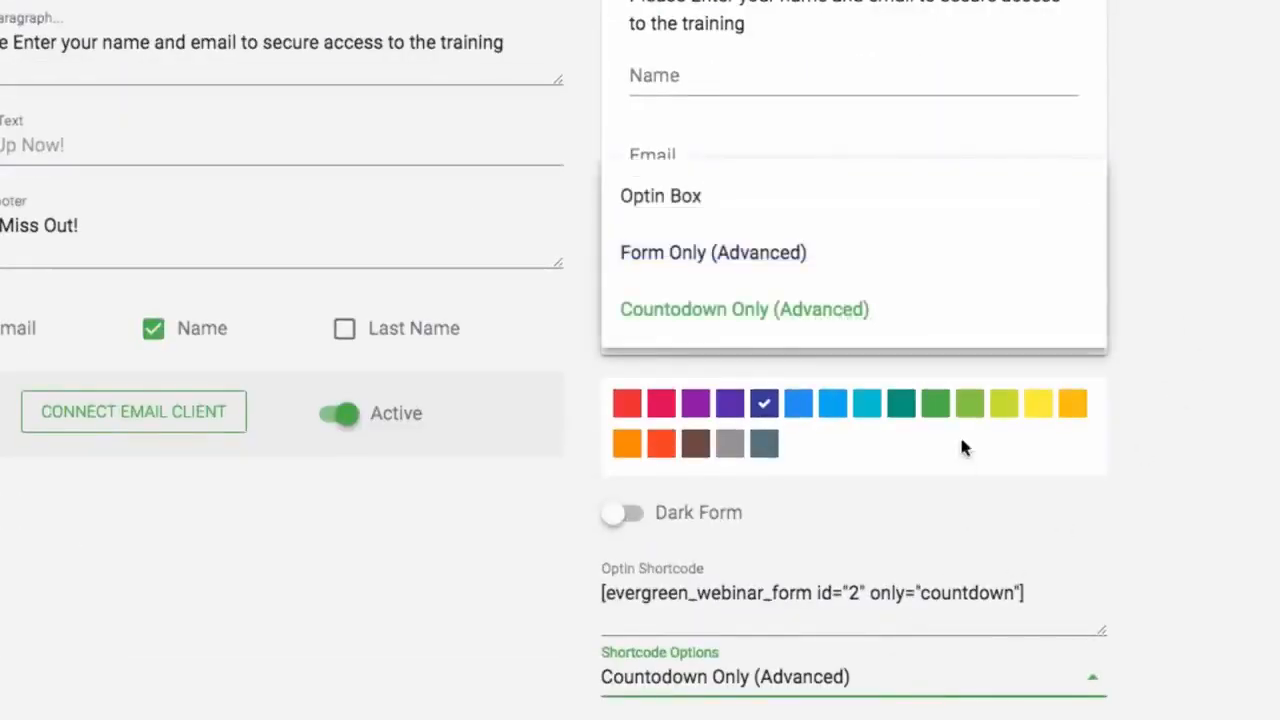
{"action": "double_click", "coordinate": [925, 595]}
{"action": "left_click", "coordinate": [888, 677]}
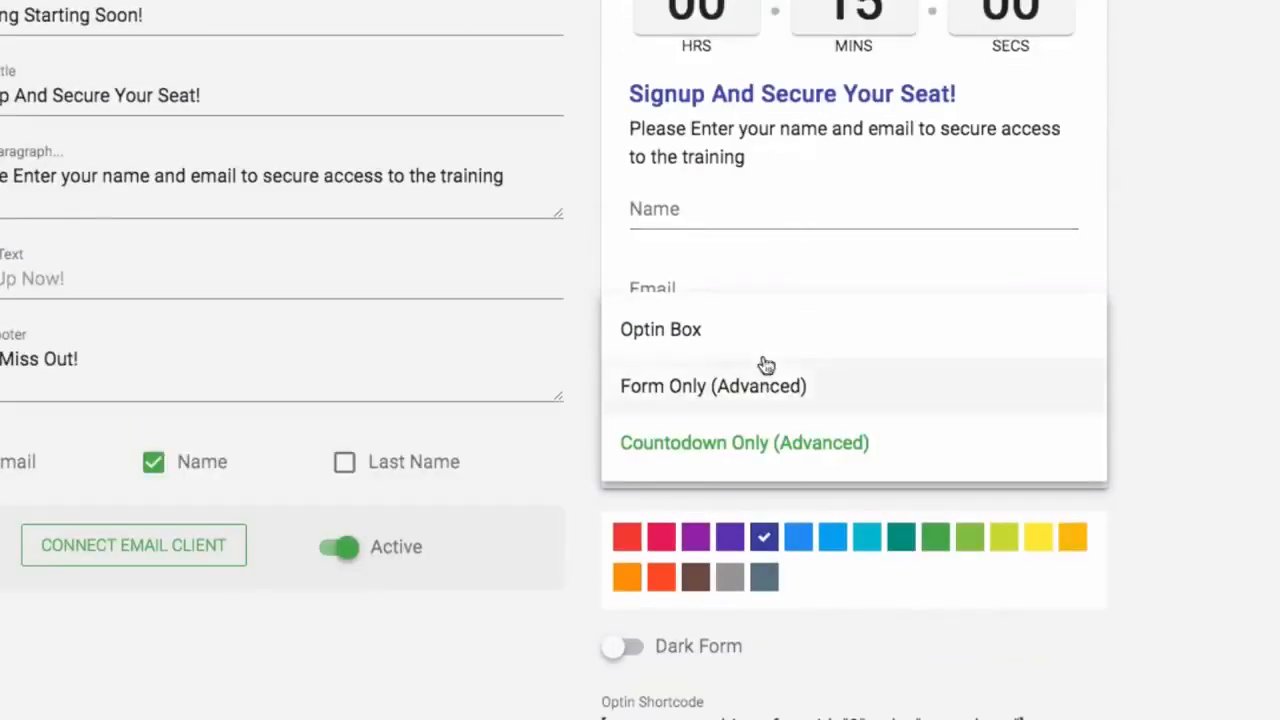
{"action": "left_click", "coordinate": [766, 345]}
{"action": "scroll", "coordinate": [1172, 385], "scroll_direction": "down", "scroll_amount": 1}
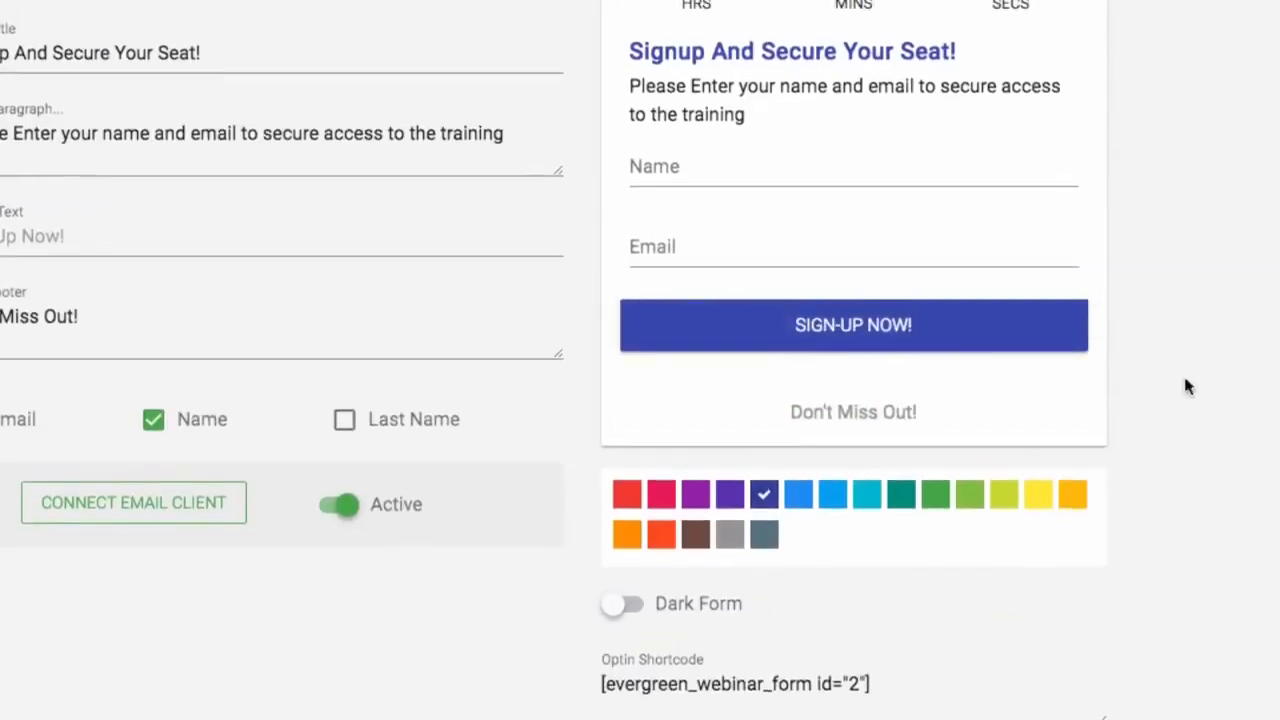
{"action": "scroll", "coordinate": [1183, 373], "scroll_direction": "up", "scroll_amount": 5}
{"action": "left_click", "coordinate": [1206, 32]}
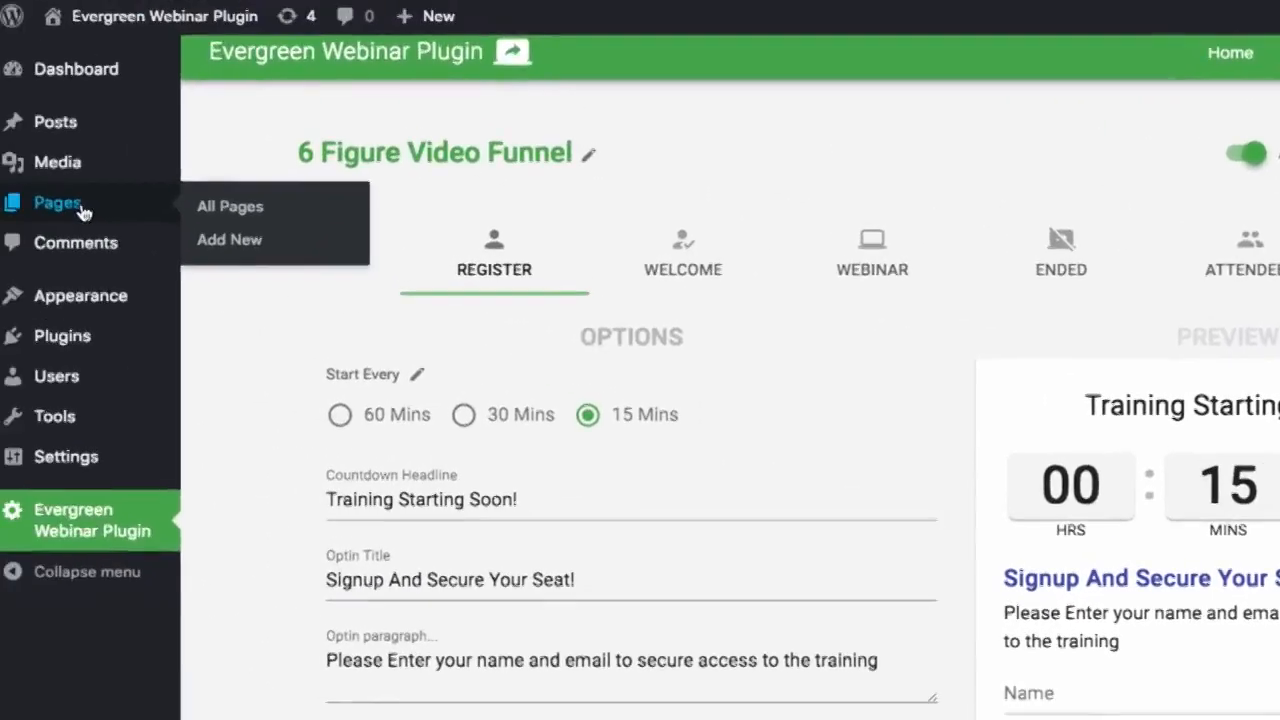
Step: Paste [evergreen_webinar_form id="2"] into Sample Page and open its permalink in an incognito window
{"action": "left_click", "coordinate": [80, 208]}
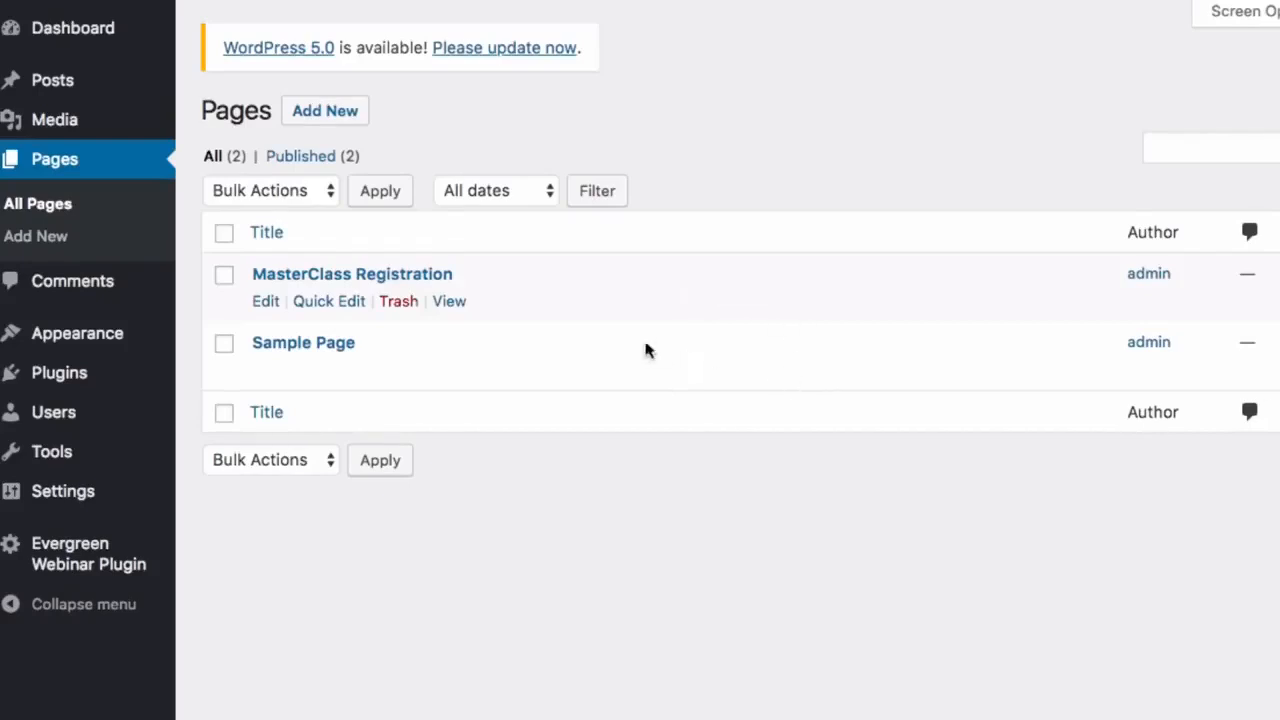
{"action": "left_click", "coordinate": [310, 347]}
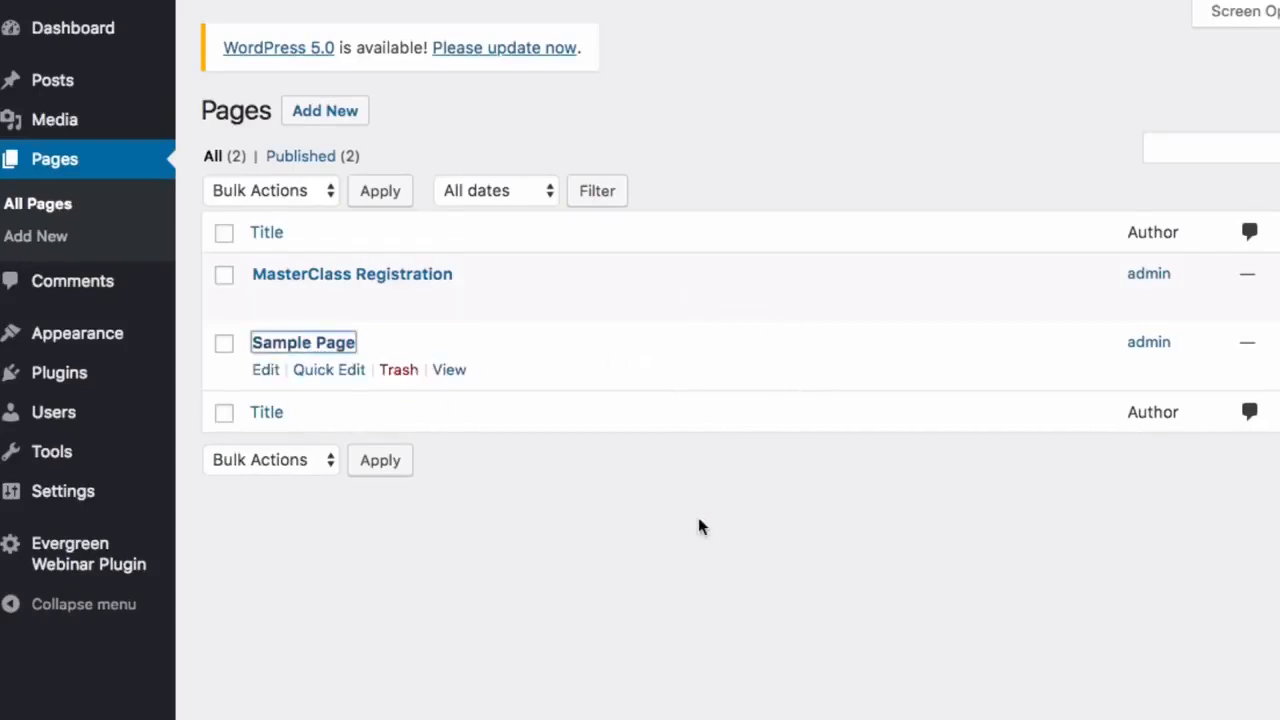
{"action": "left_click", "coordinate": [611, 414]}
{"action": "key", "text": "super+v"}
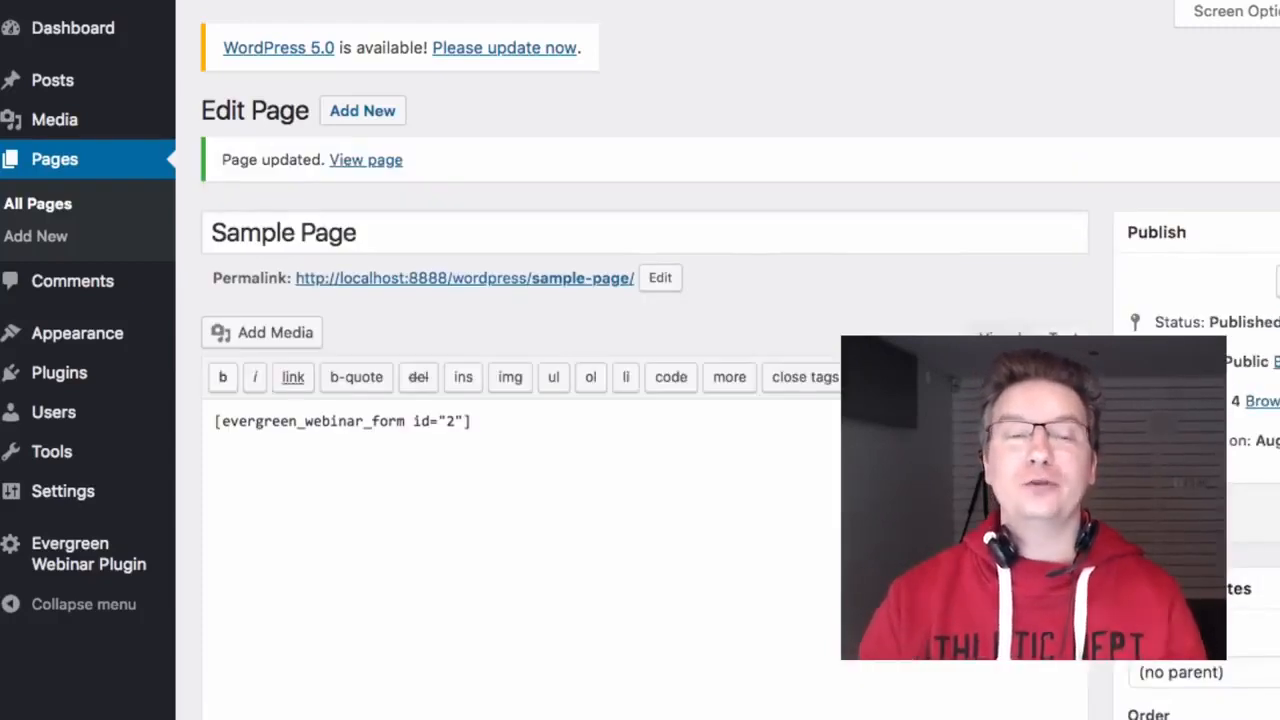
{"action": "right_click", "coordinate": [565, 280]}
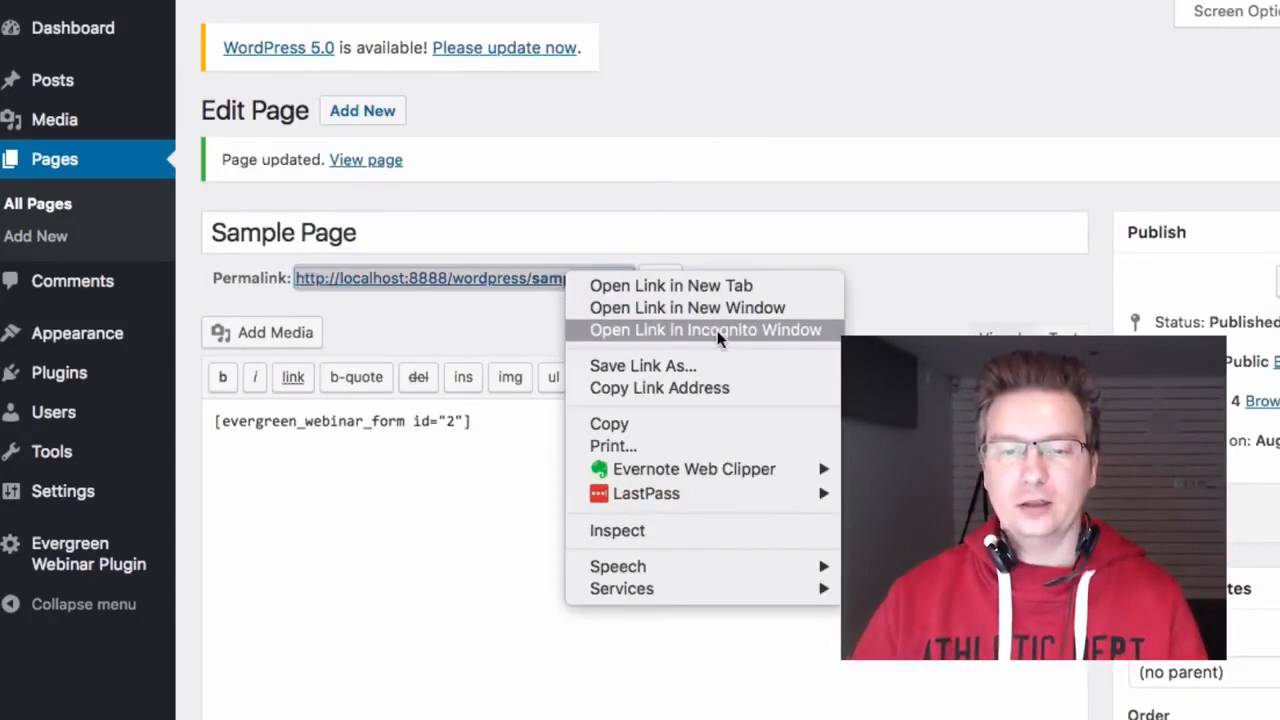
{"action": "left_click", "coordinate": [718, 330]}
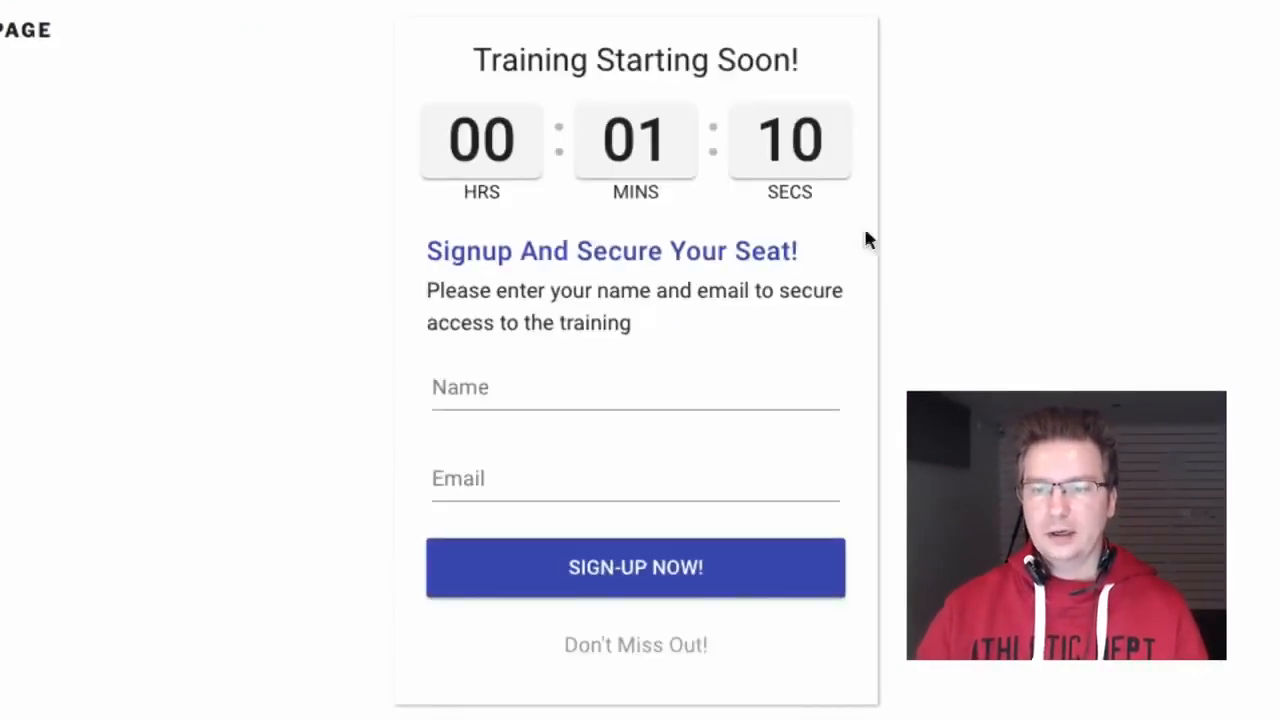
Step: Fill the opt-in form with a test name and email address and submit the signup
{"action": "left_click", "coordinate": [681, 392]}
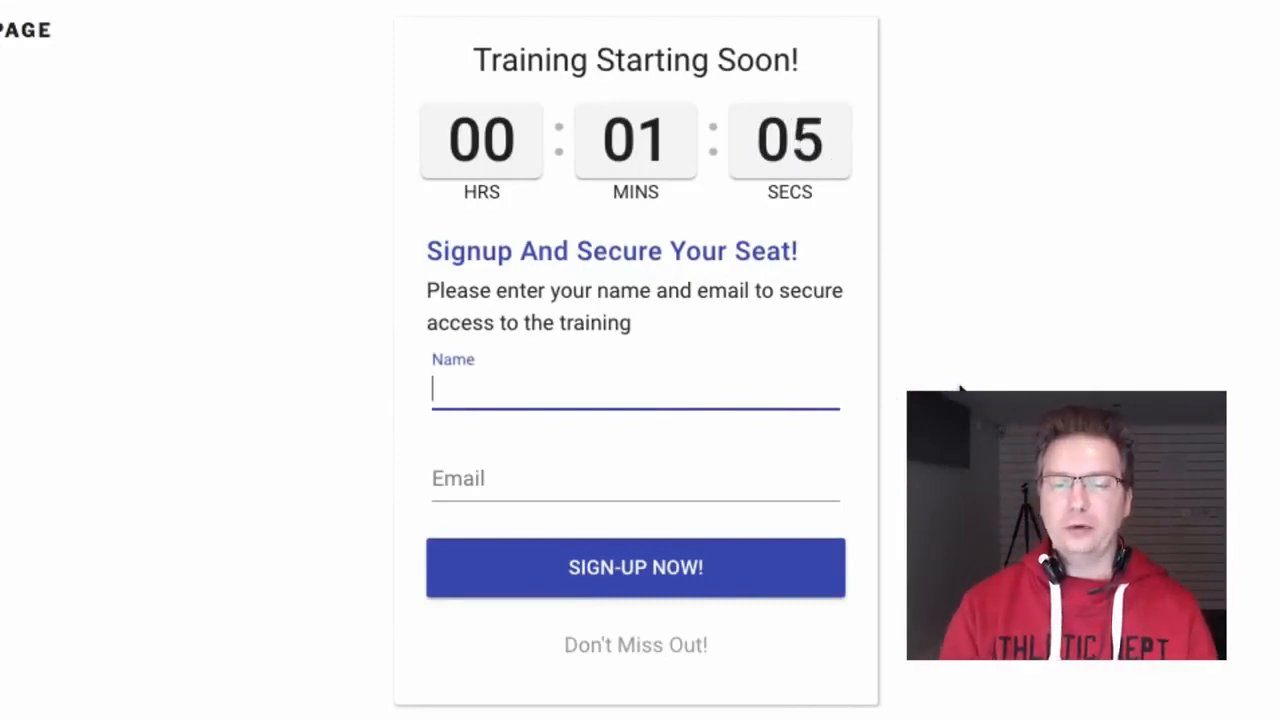
{"action": "type", "text": "Matthew"}
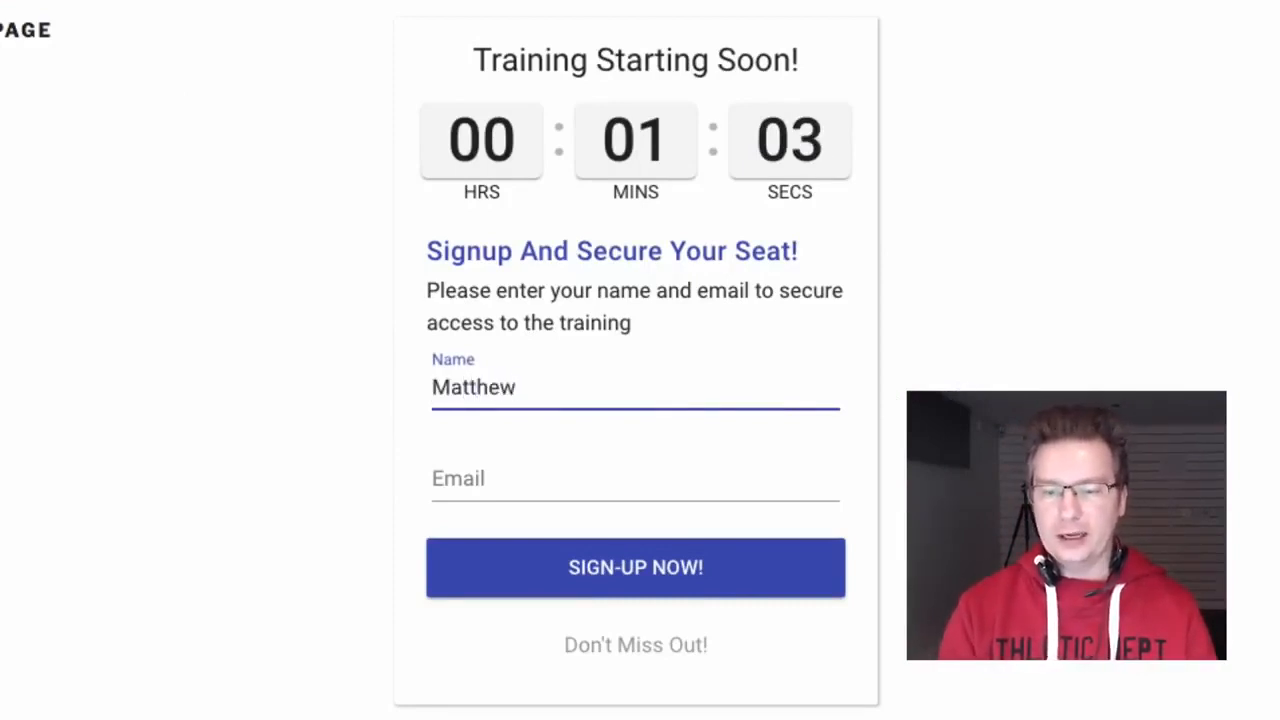
{"action": "key", "text": "Tab"}
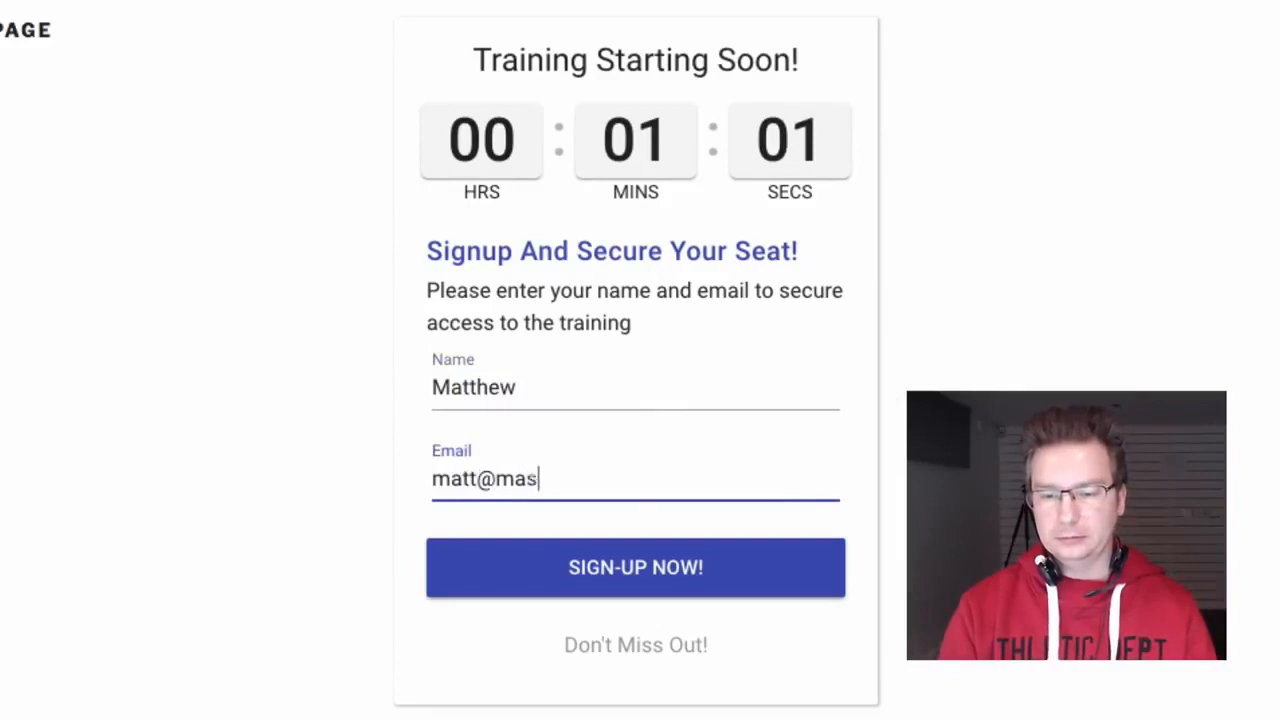
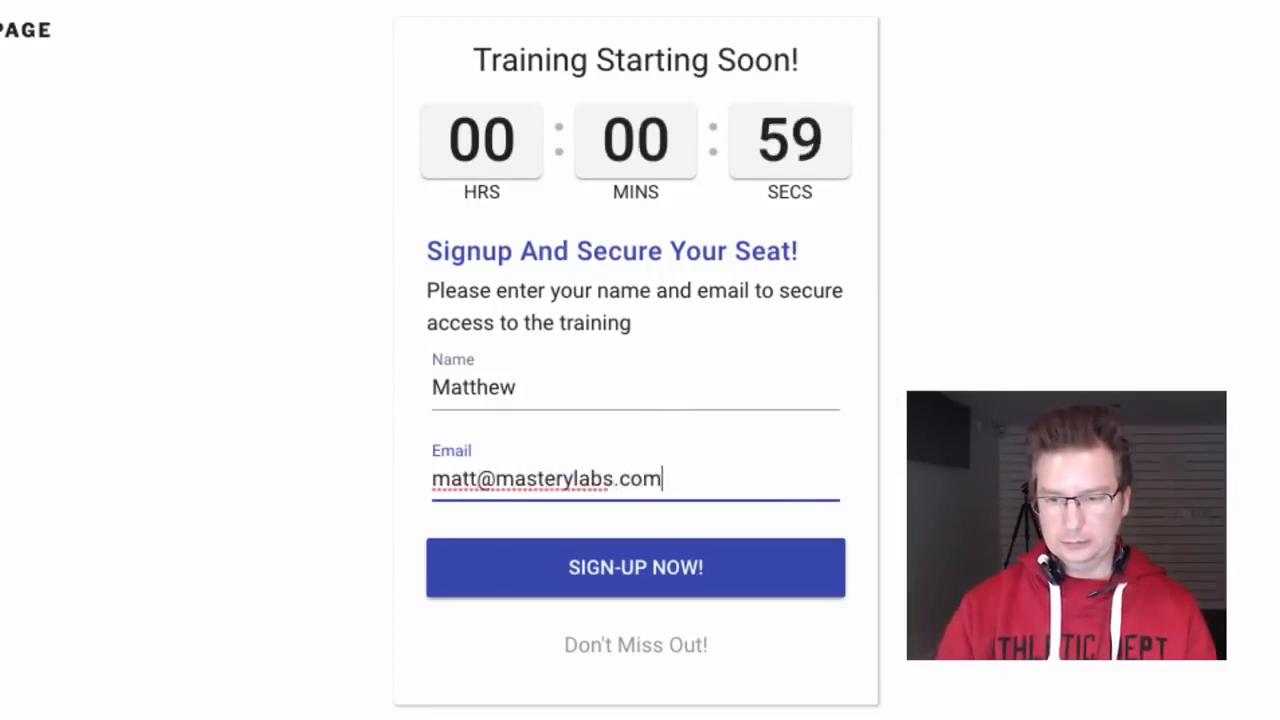
{"action": "left_click", "coordinate": [752, 587]}
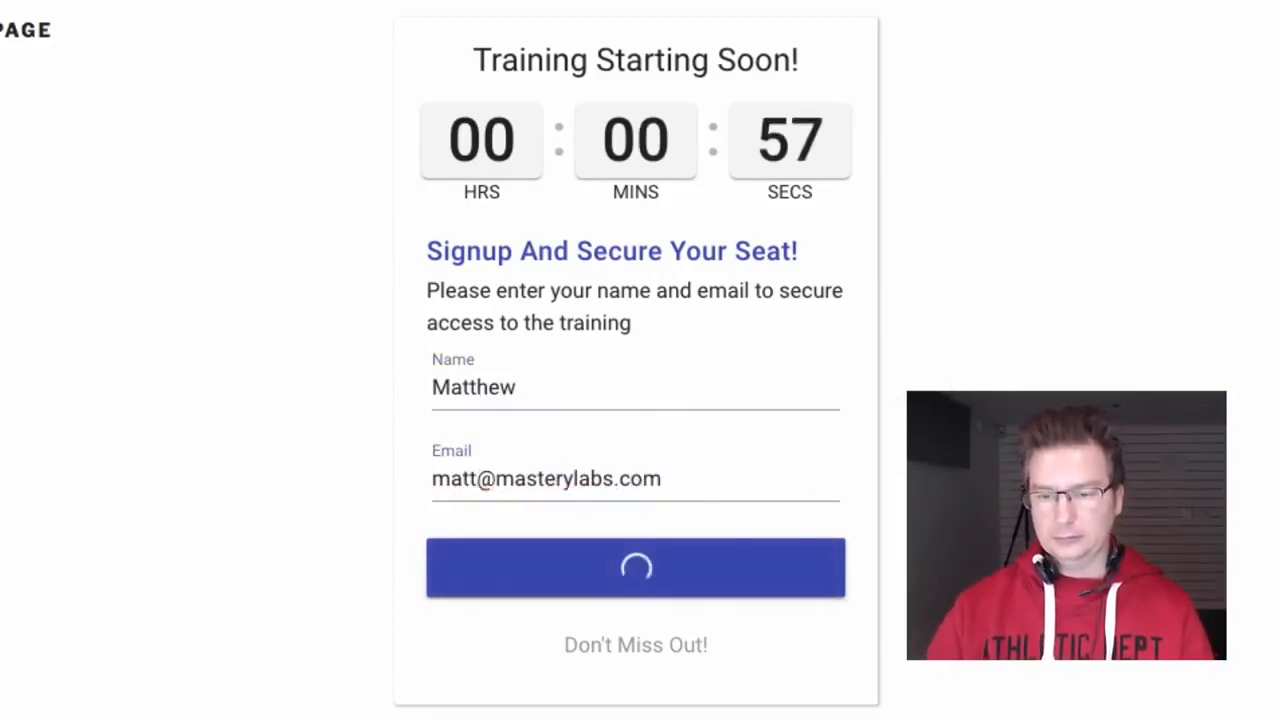